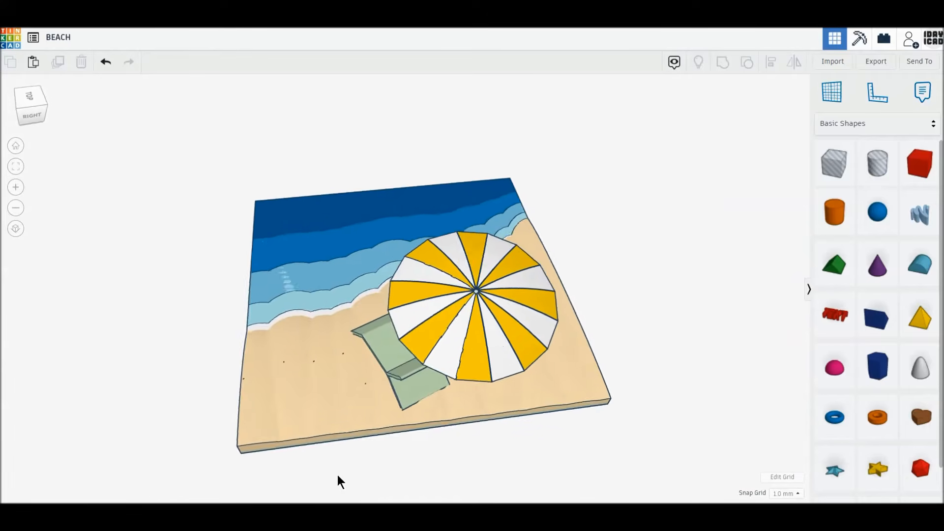
right_click_drag(53, 476, 359, 477)
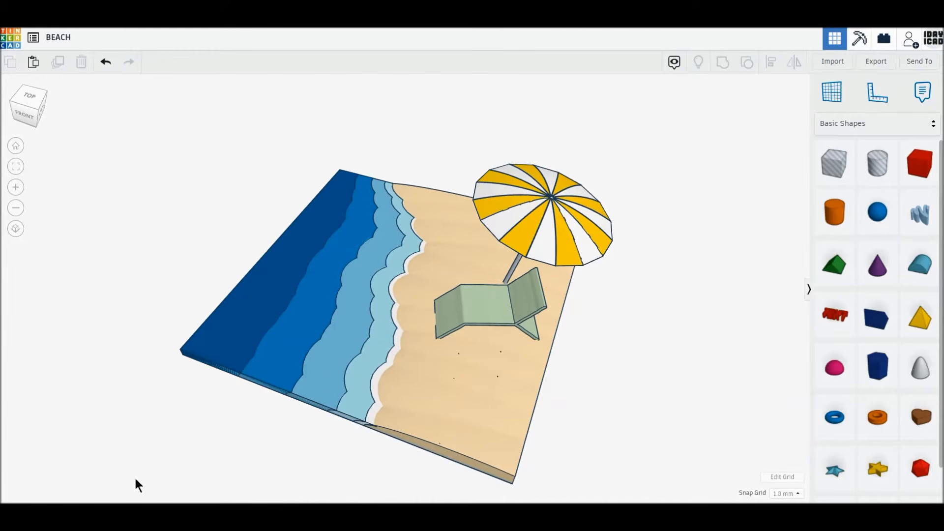
right_click_drag(33, 483, 307, 470)
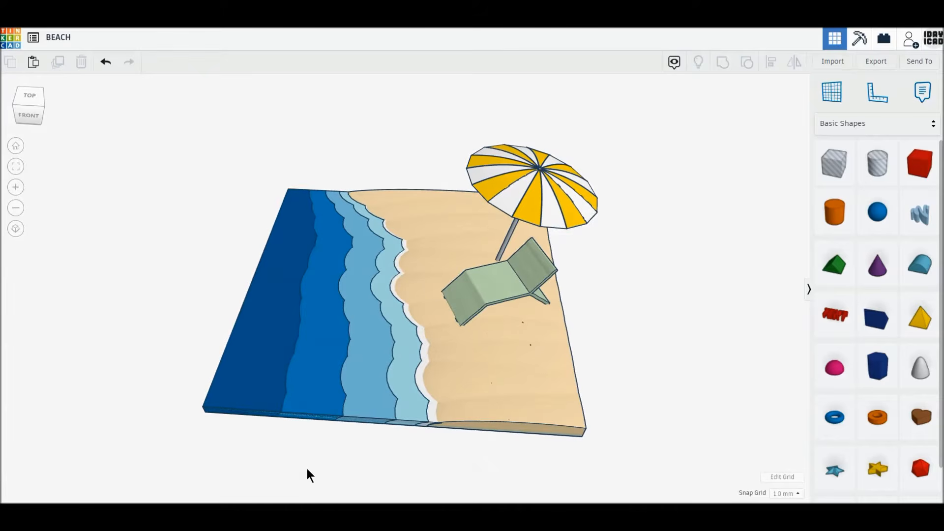
Place a half sphere stretched to 108 mm wide and 63 mm deep over the workplane's front-right corner.
left_click(15, 149)
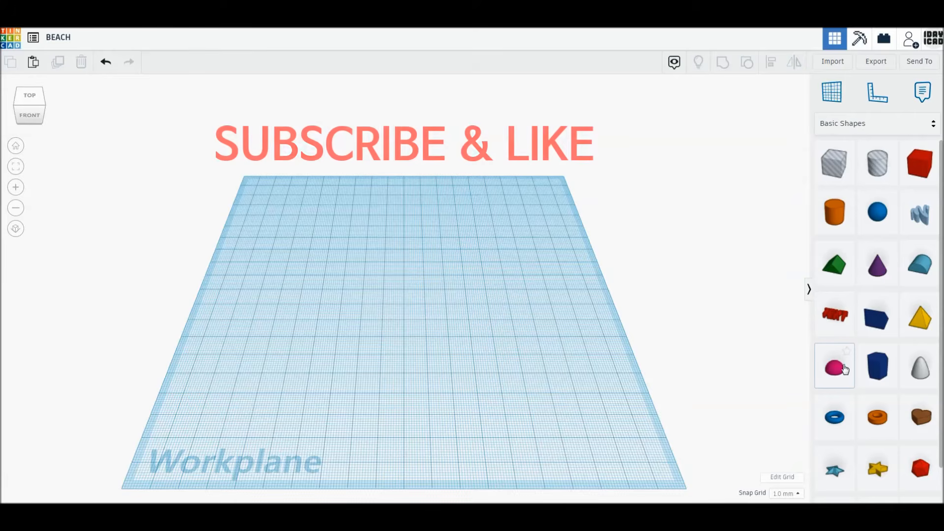
left_click_drag(845, 369, 630, 417)
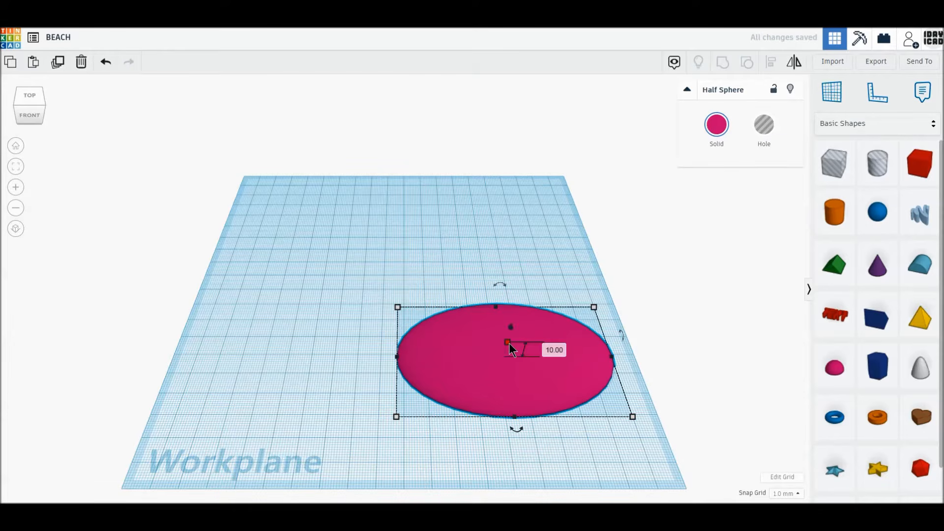
left_click_drag(396, 417, 358, 426)
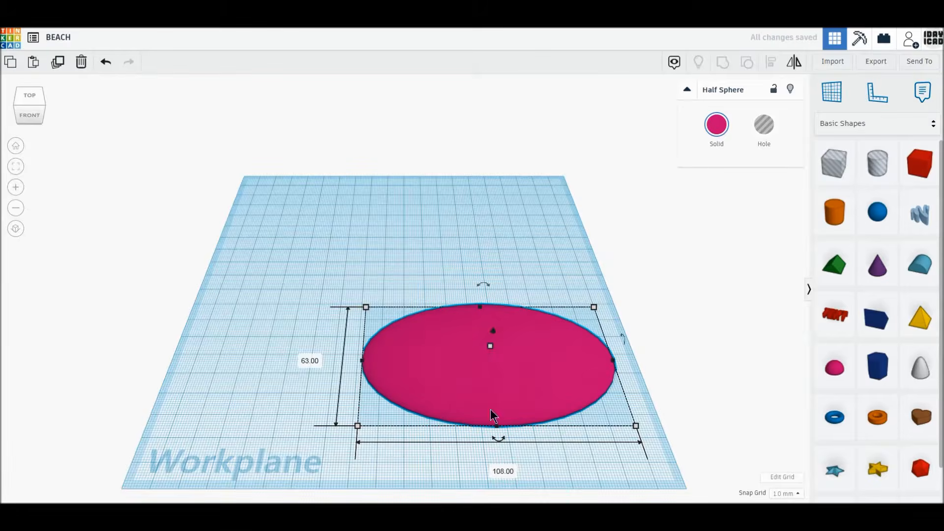
left_click_drag(491, 409, 539, 474)
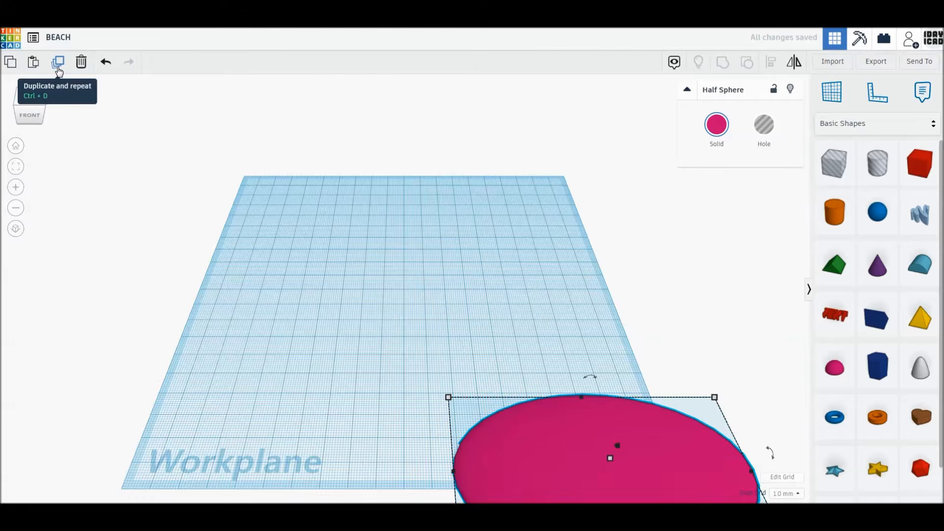
Duplicate the half sphere four times toward the rear, overlapping the copies and staggering them sideways to form a wavy shoreline.
left_click_drag(535, 438, 524, 408)
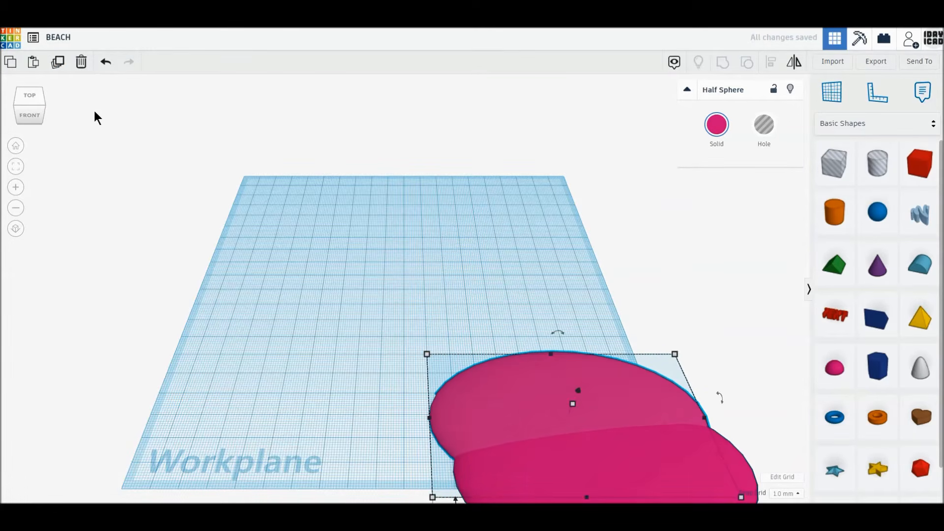
left_click(55, 68)
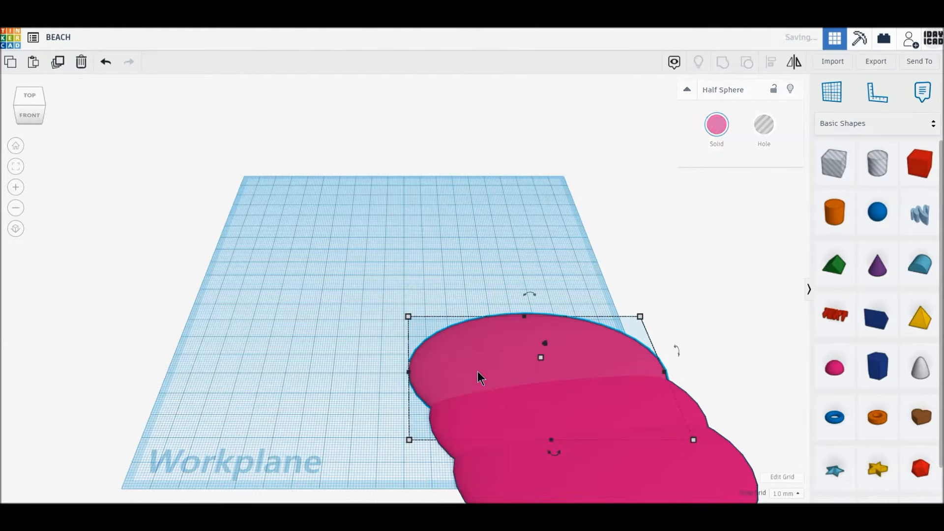
left_click_drag(488, 364, 502, 376)
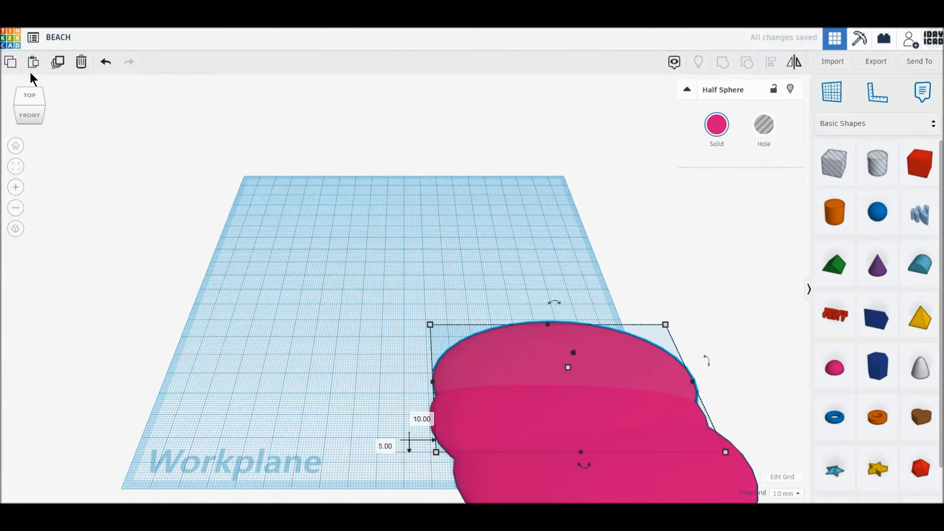
left_click(57, 69)
left_click_drag(471, 338, 467, 338)
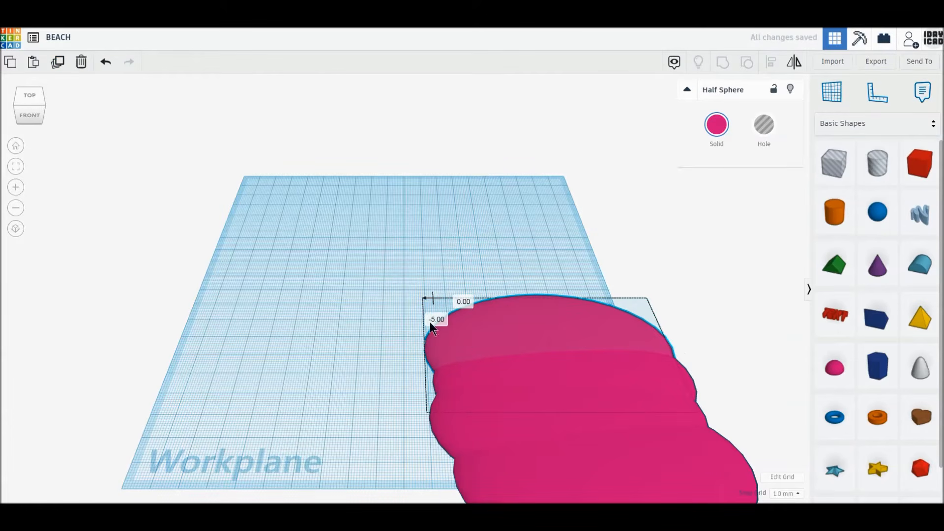
left_click(57, 73)
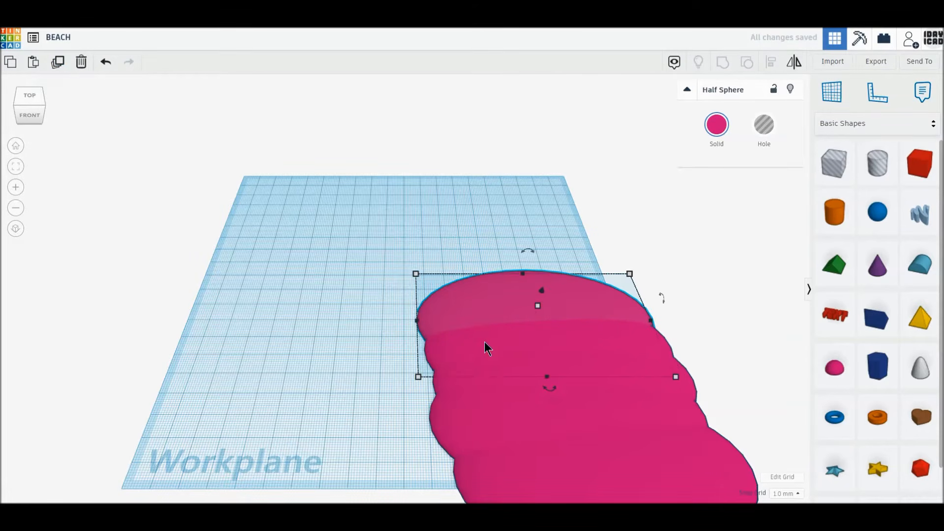
left_click_drag(481, 306, 465, 308)
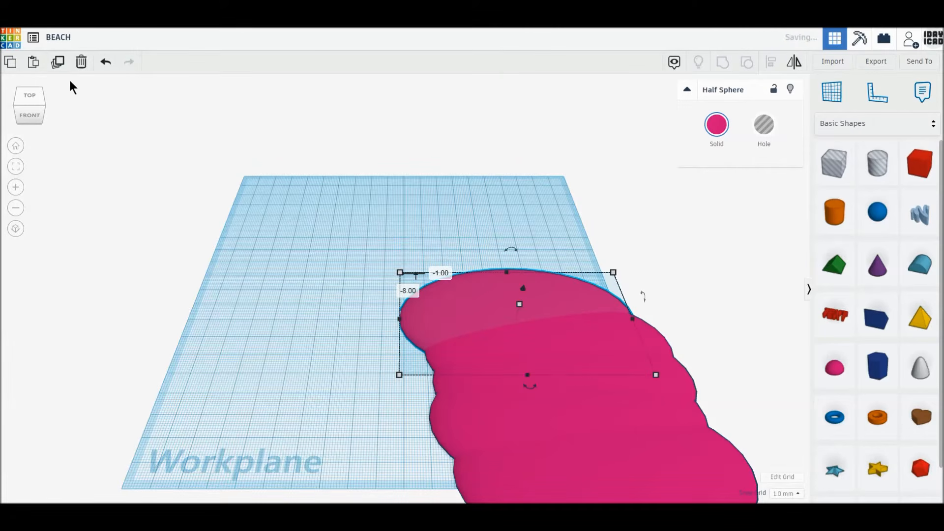
Add six more staggered half-sphere duplicates, continuing the wavy shoreline past the workplane's rear edge.
left_click(58, 62)
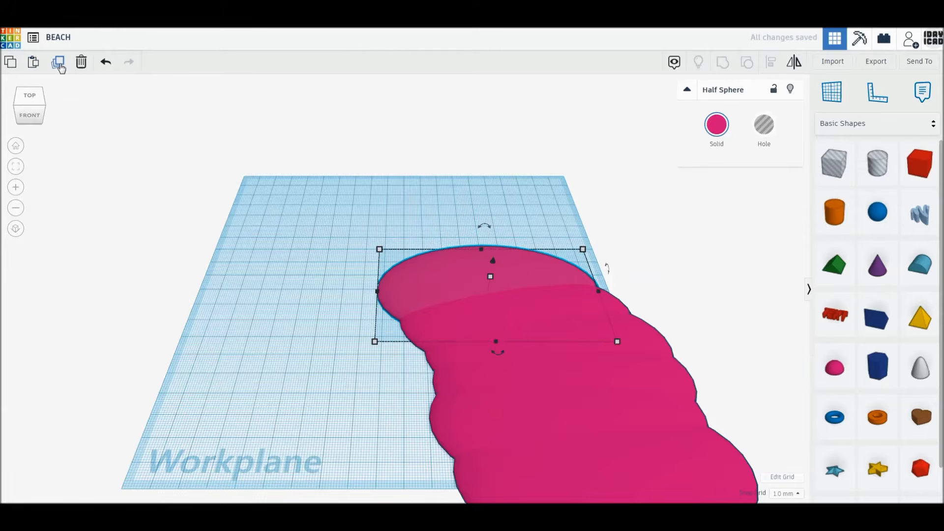
left_click(59, 63)
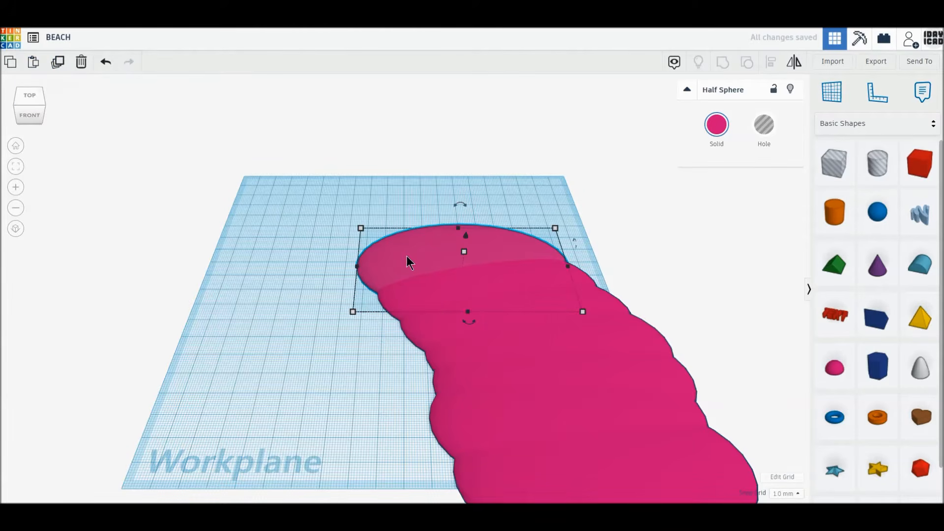
mouse_move(418, 254)
left_mouse_down()
mouse_move(438, 254)
mouse_move(430, 254)
left_mouse_up()
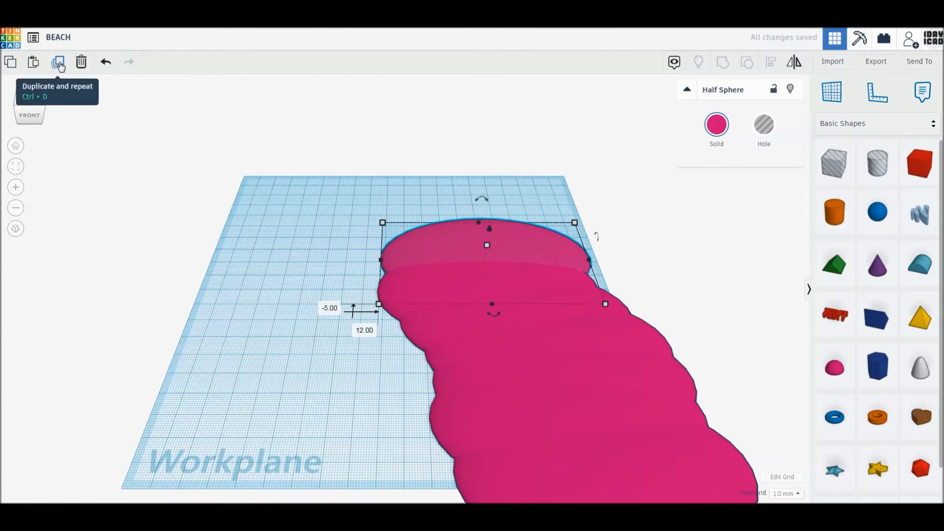
left_click(59, 64)
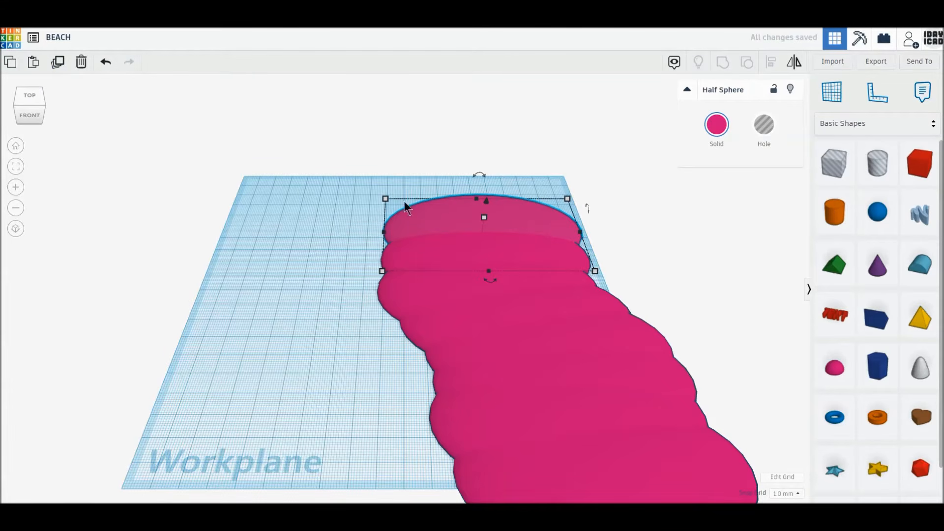
mouse_move(423, 223)
left_mouse_down()
mouse_move(434, 229)
mouse_move(429, 225)
left_mouse_up()
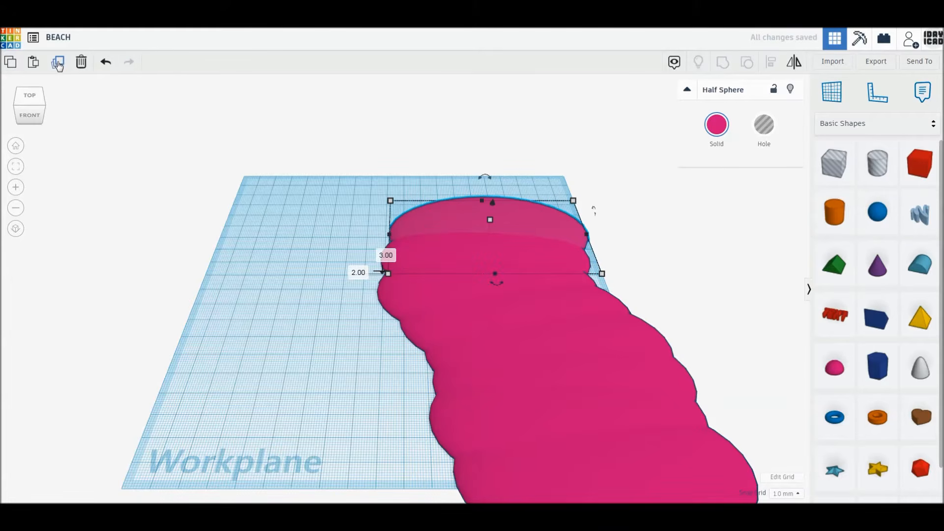
left_click_drag(424, 227, 395, 204)
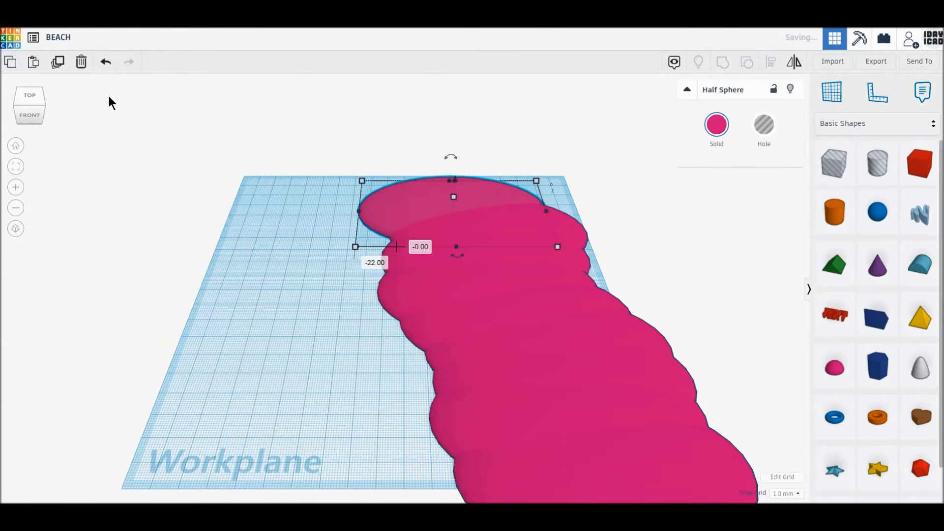
left_click(58, 65)
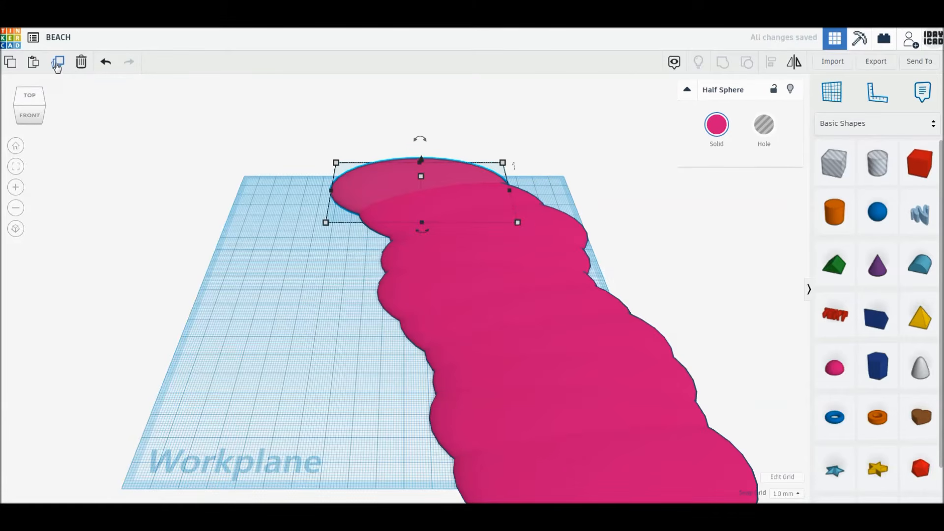
key("Escape")
Widen the rear and middle half spheres toward the right side, stretching the rearmost one to 180 mm.
left_click(335, 172)
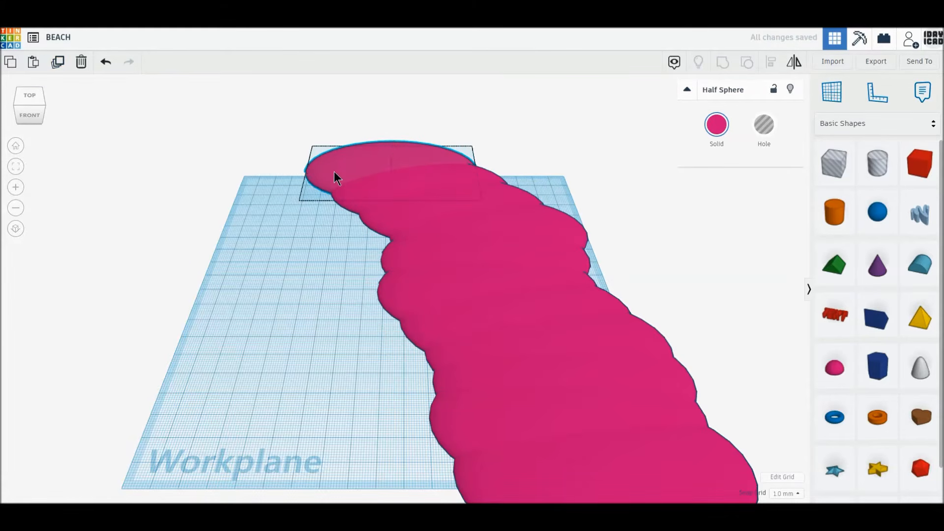
left_click_drag(477, 171, 590, 171)
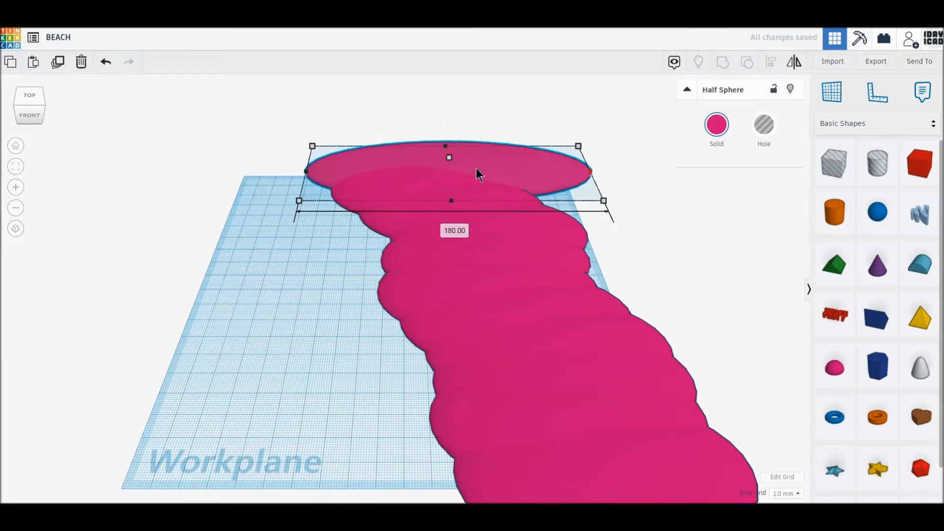
left_click(421, 185)
left_click_drag(510, 191, 629, 212)
left_click(431, 208)
left_click(494, 233)
scroll(492, 230, "down", 2)
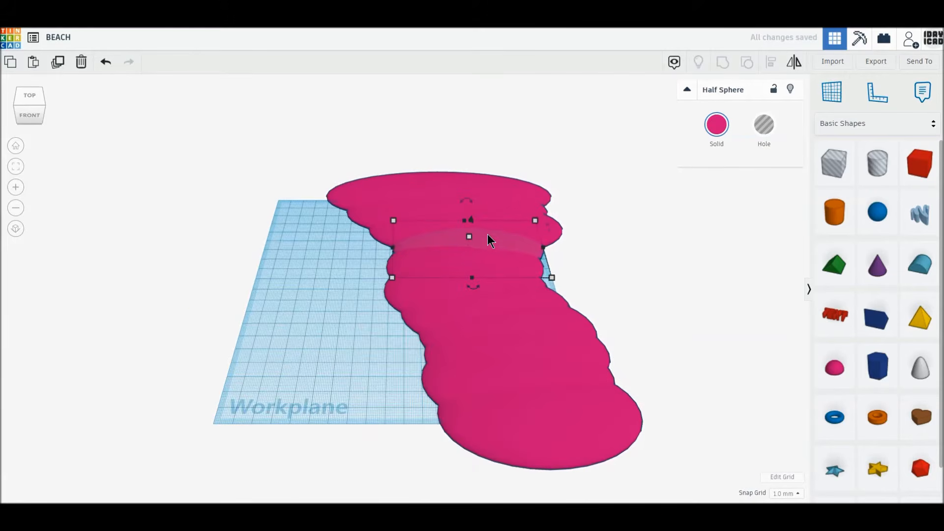
left_click(526, 273)
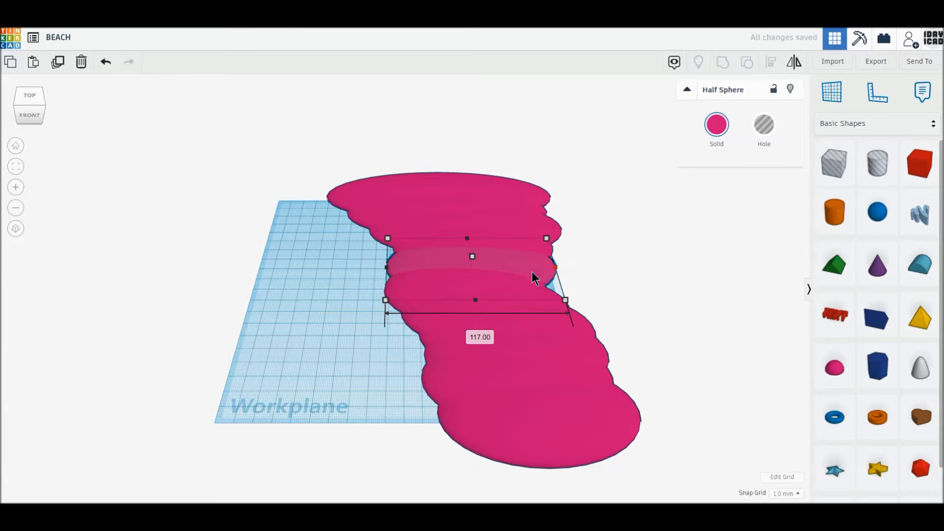
left_click(539, 286)
left_click_drag(539, 286, 579, 291)
left_click(625, 297)
left_click(543, 421)
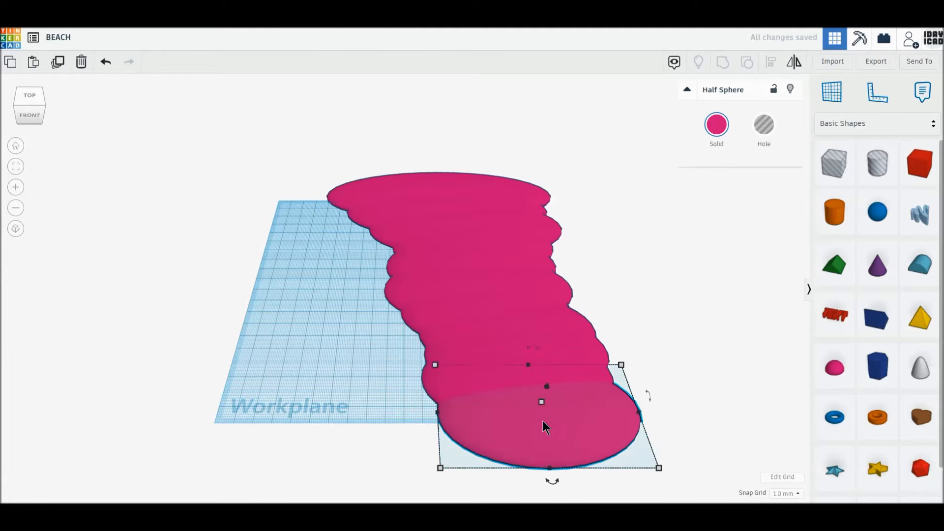
left_click(621, 310)
Place a box on the workplane left of the shoreline and recolour all the half spheres pale sand.
left_click_drag(920, 163, 322, 331)
left_click_drag(682, 467, 473, 162)
left_click(716, 127)
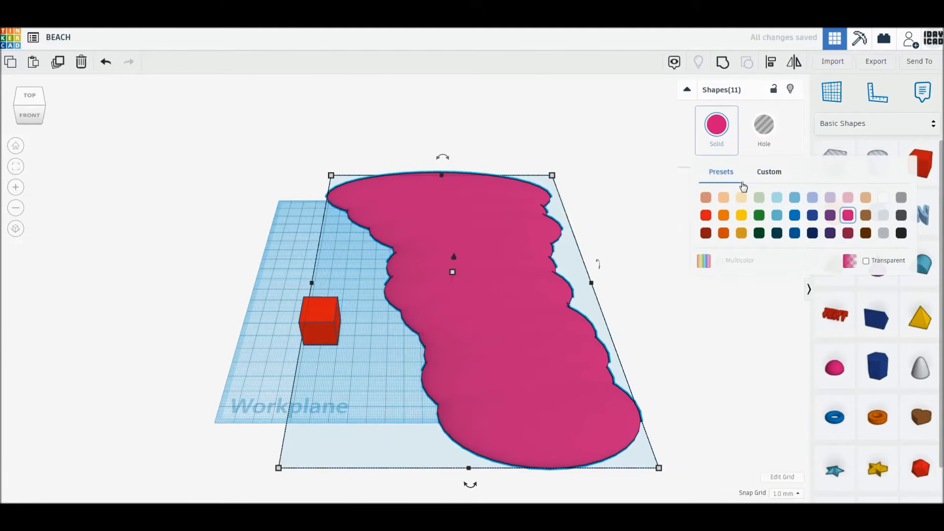
left_click(741, 197)
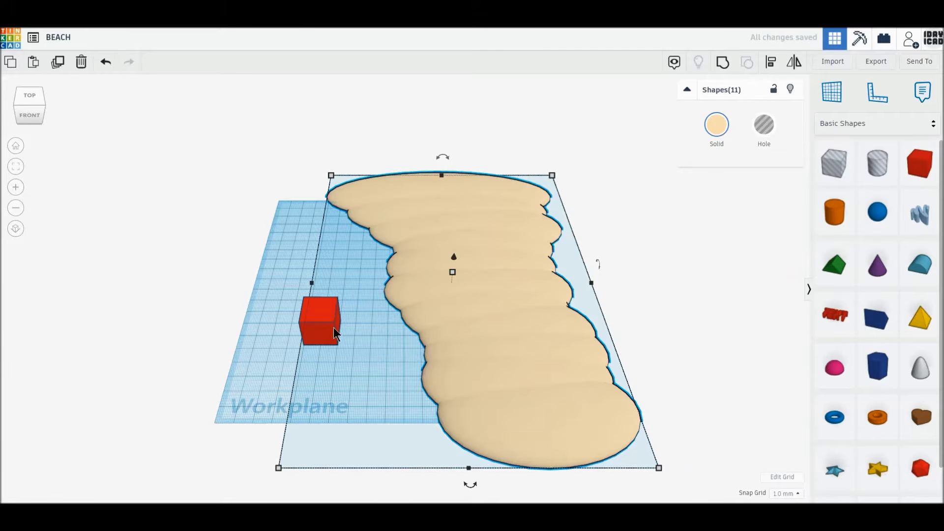
Set the box's height to 5 mm and both its width and length to 200 mm.
left_click(321, 332)
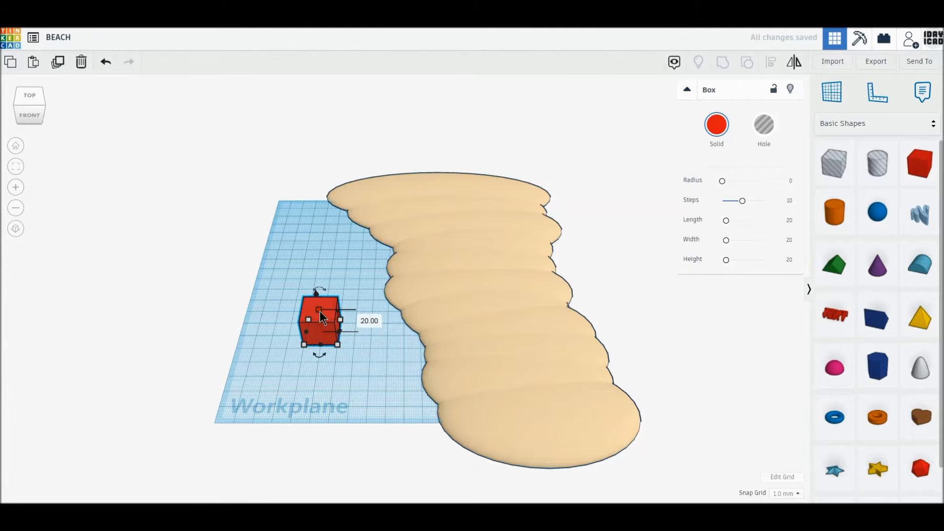
type("4")
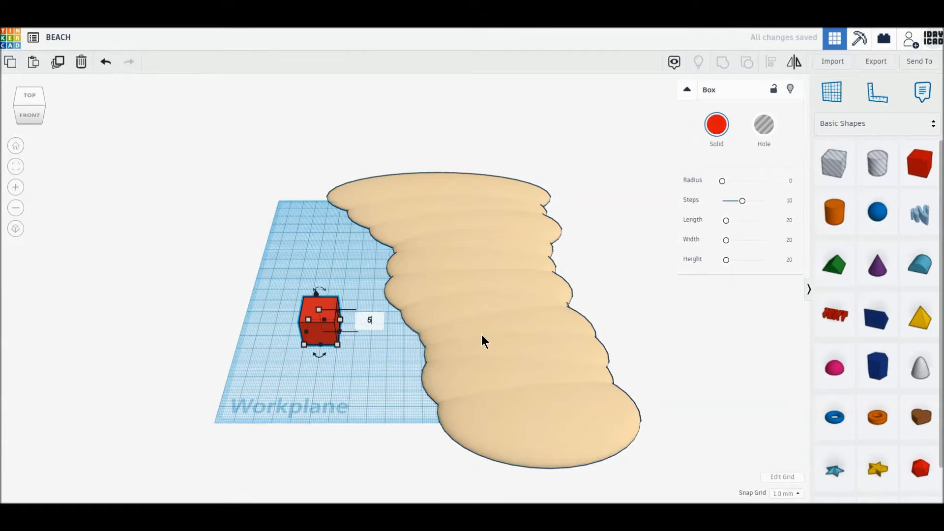
key("Return")
left_click(315, 385)
type("200")
key("Return")
left_click(680, 331)
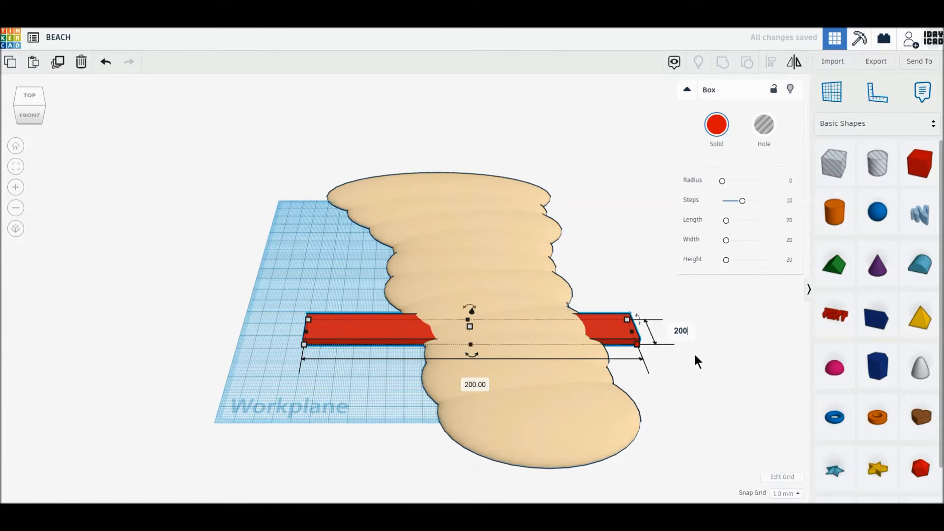
key("Return")
Move the box over the workplane so it intersects the sand shapes, and recolour it white.
left_click_drag(389, 392, 350, 371)
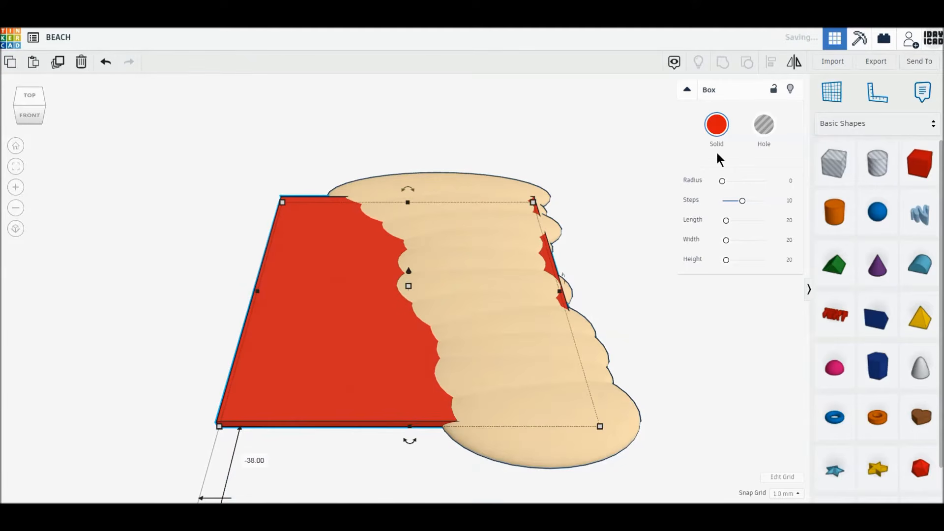
left_click(717, 125)
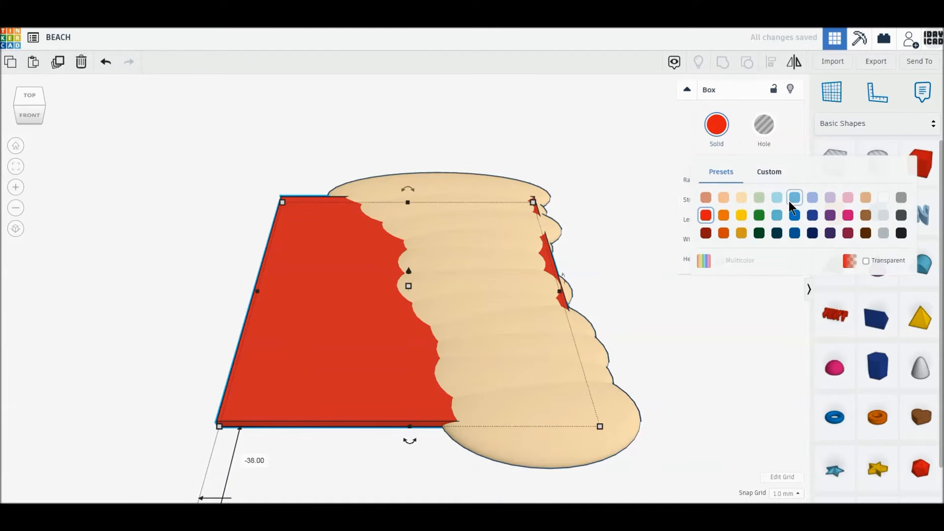
left_click(884, 200)
left_click_drag(343, 364, 335, 359)
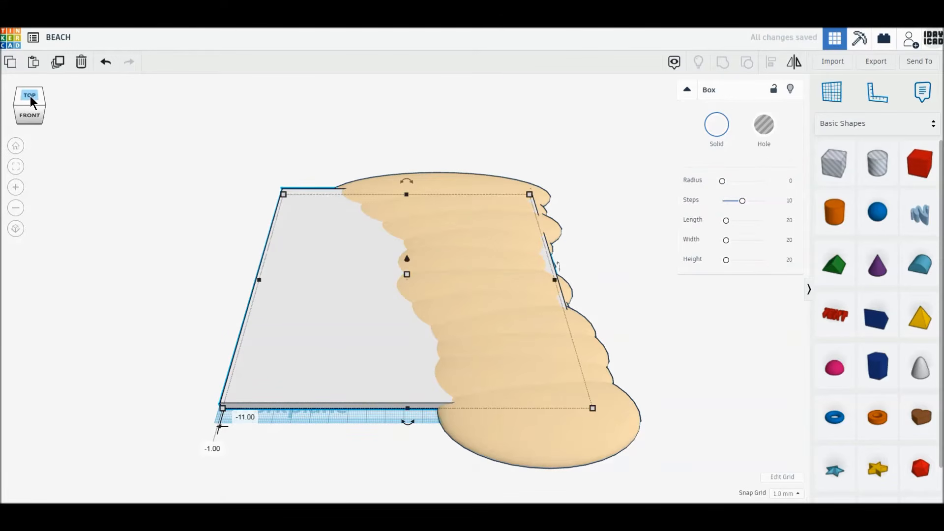
Shift the white box so its edges line up exactly with the edges of the workplane.
left_click(31, 96)
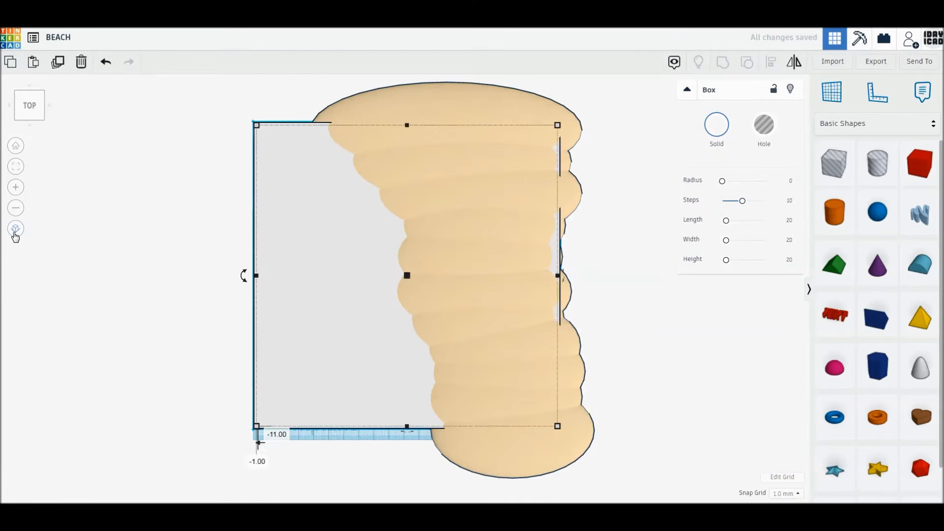
left_click(15, 230)
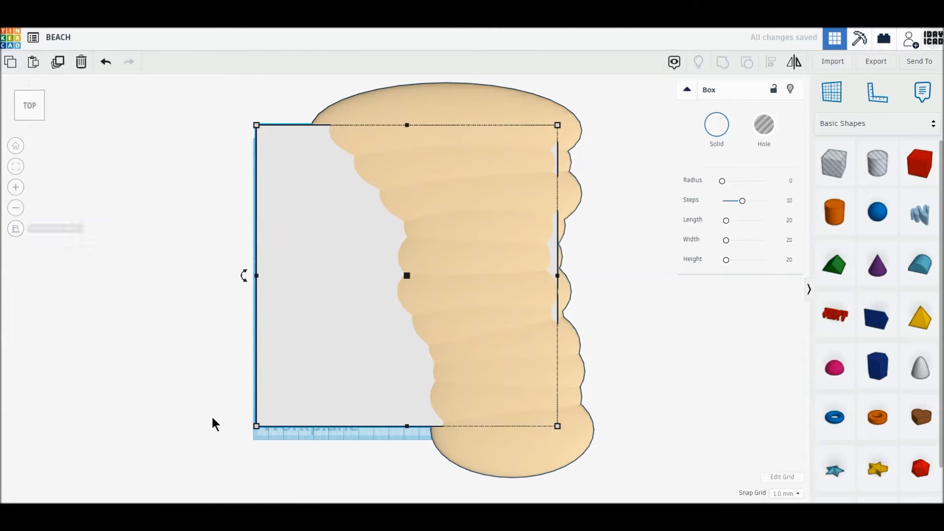
scroll(211, 417, "up", 5)
middle_click_drag(393, 388, 557, 137)
mouse_move(338, 291)
middle_mouse_down()
mouse_move(443, 226)
mouse_move(479, 157)
middle_mouse_up()
middle_click_drag(268, 397, 305, 305)
left_click_drag(187, 279, 178, 323)
left_click(223, 462)
scroll(222, 462, "down", 5)
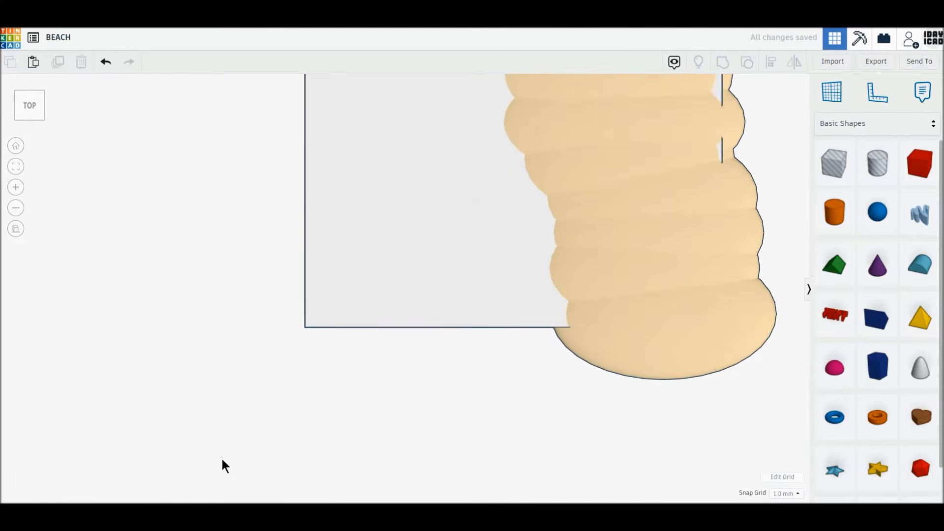
Stretch the three half spheres at mid-shore outward so they cover the white box's exposed edge.
middle_click_drag(358, 360, 297, 451)
scroll(290, 446, "down", 3)
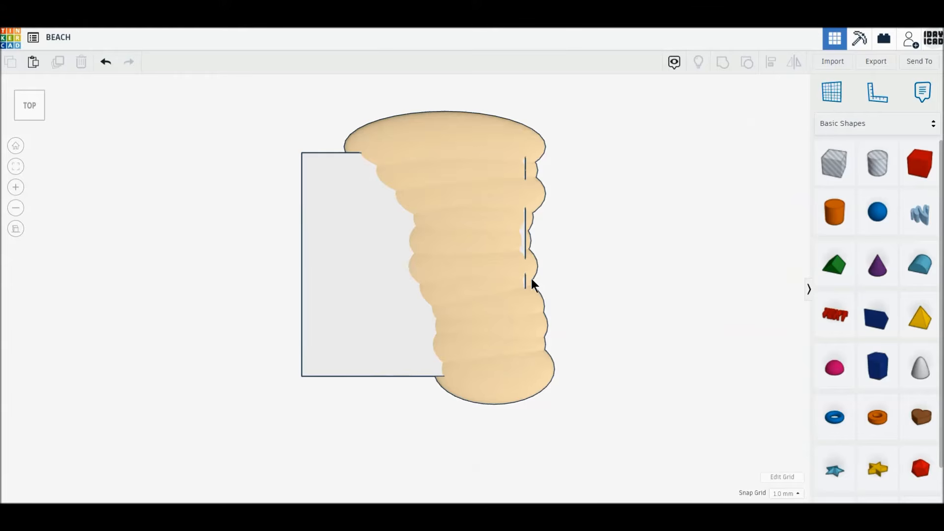
left_click(515, 280)
left_click_drag(539, 286, 537, 284)
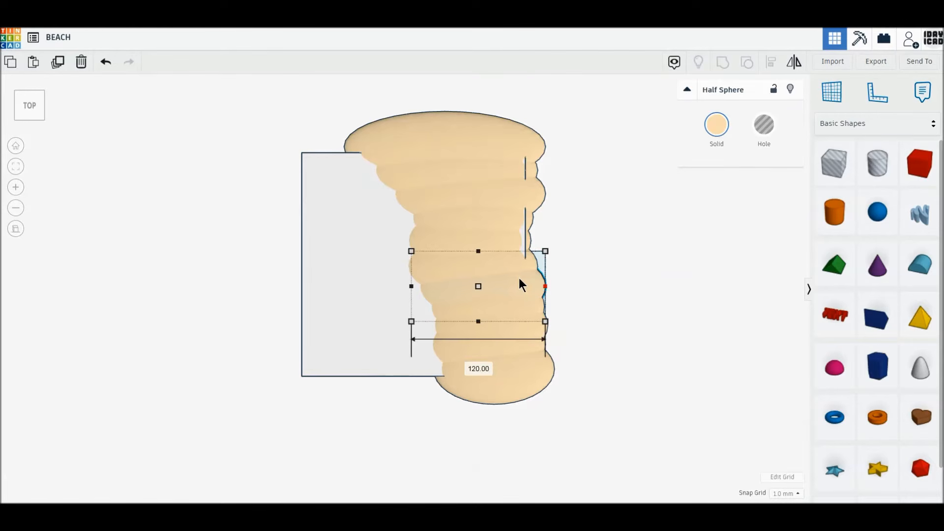
left_click(512, 241)
left_click_drag(531, 241, 543, 240)
left_click(498, 257)
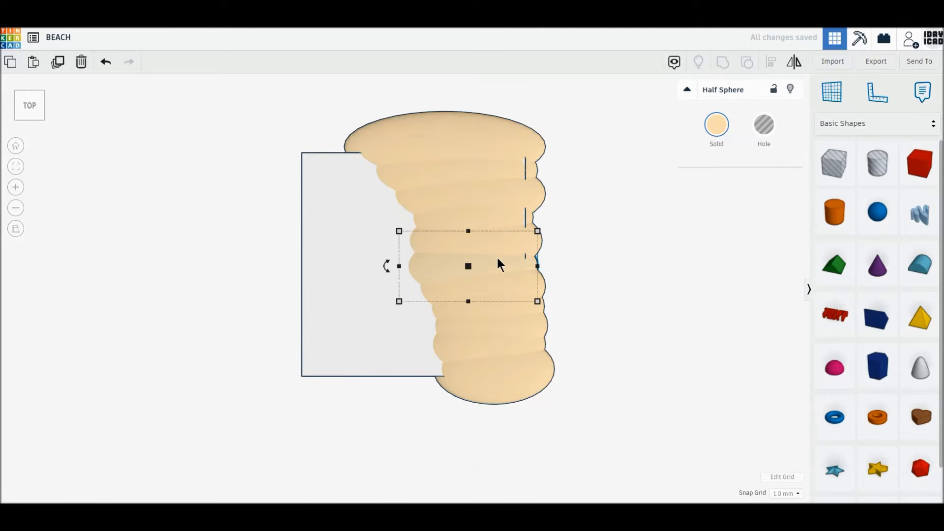
left_click_drag(538, 266, 543, 266)
Widen the two half spheres nearer the back to 121 mm and 162 mm, and shift one slightly to cover the box's remaining edge.
left_click(496, 216)
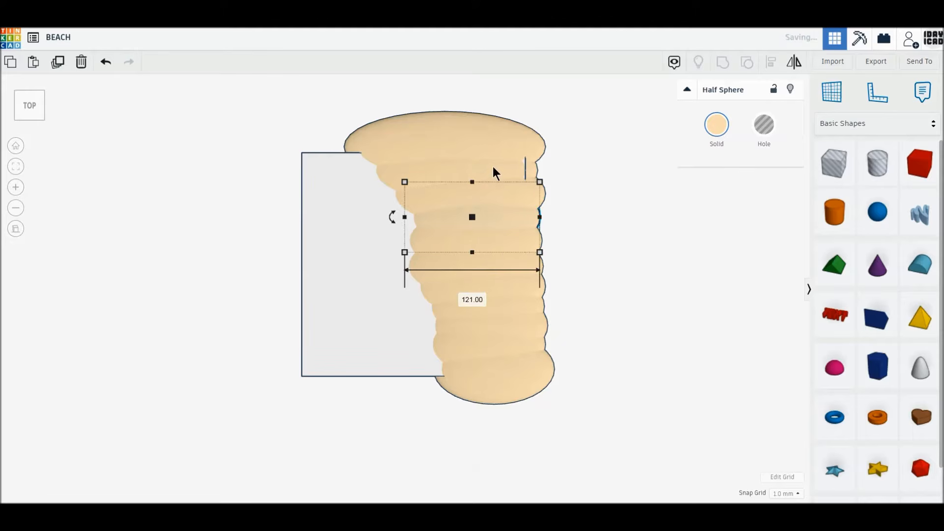
left_click(522, 182)
left_click_drag(538, 170, 547, 170)
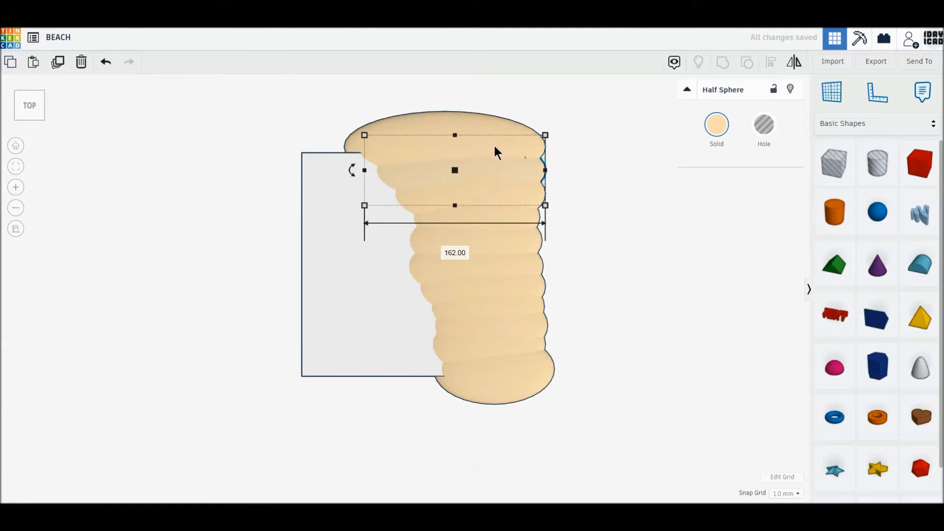
left_click(481, 167)
left_click_drag(446, 184, 444, 190)
left_click(610, 264)
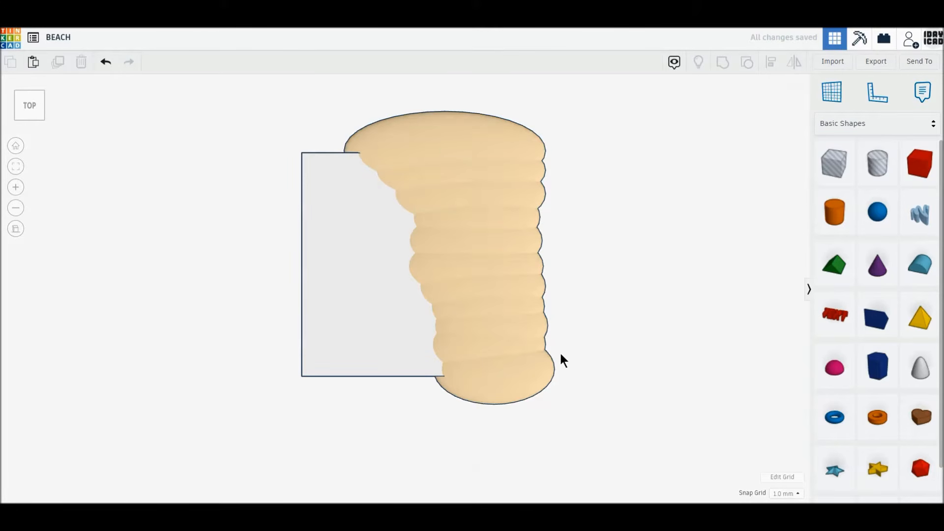
Duplicate the white box with all its half spheres and place the copy beside the original.
left_click_drag(497, 431, 284, 117)
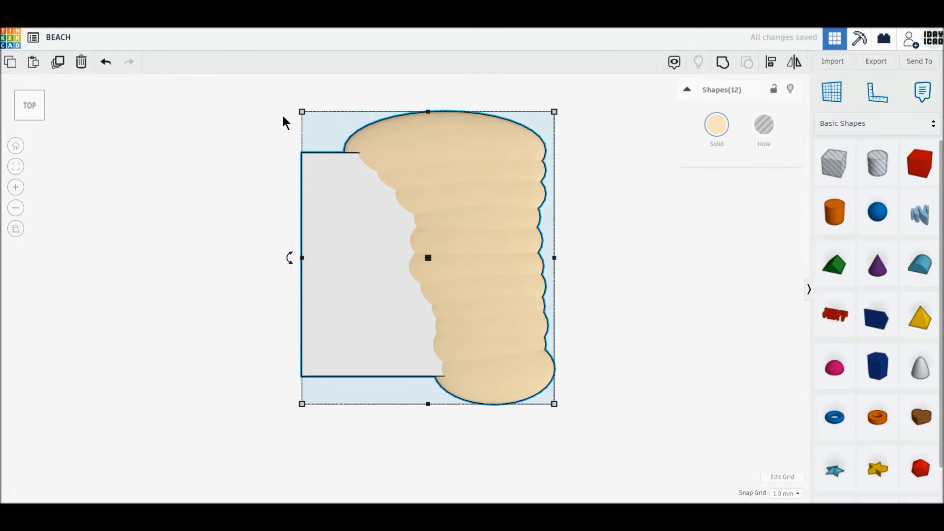
left_click(58, 67)
left_click_drag(426, 309, 493, 315)
Turn the copied half spheres into holes and group them with the copied box to cut a scalloped shoreline.
left_click_drag(728, 386, 673, 132)
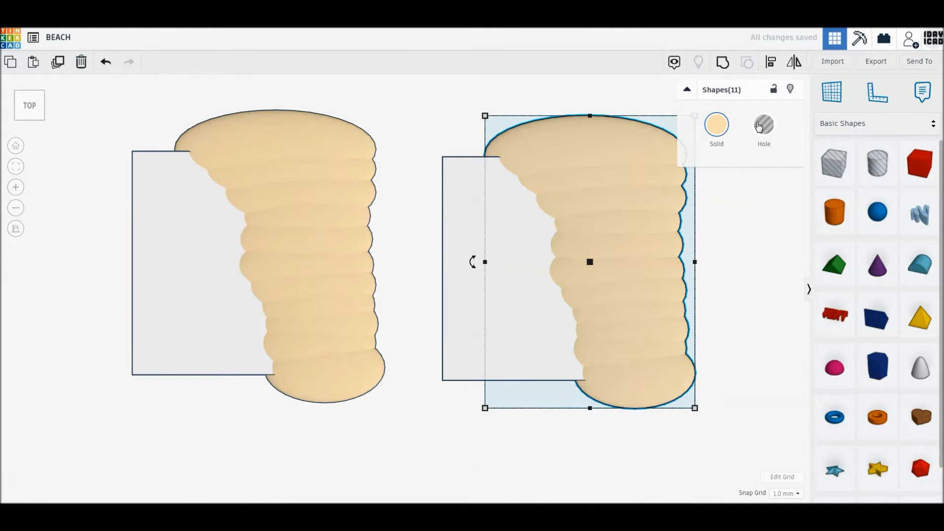
left_click(764, 124)
left_click_drag(449, 121, 667, 407)
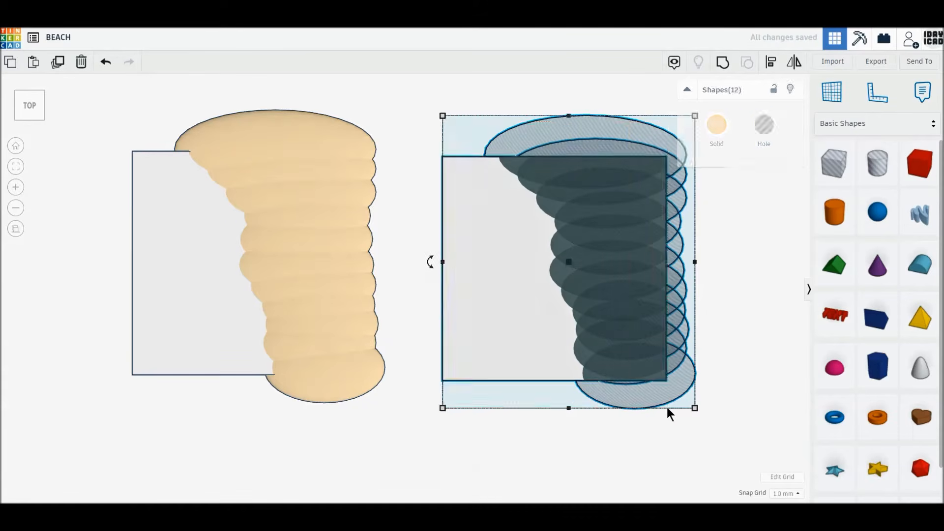
left_click(727, 66)
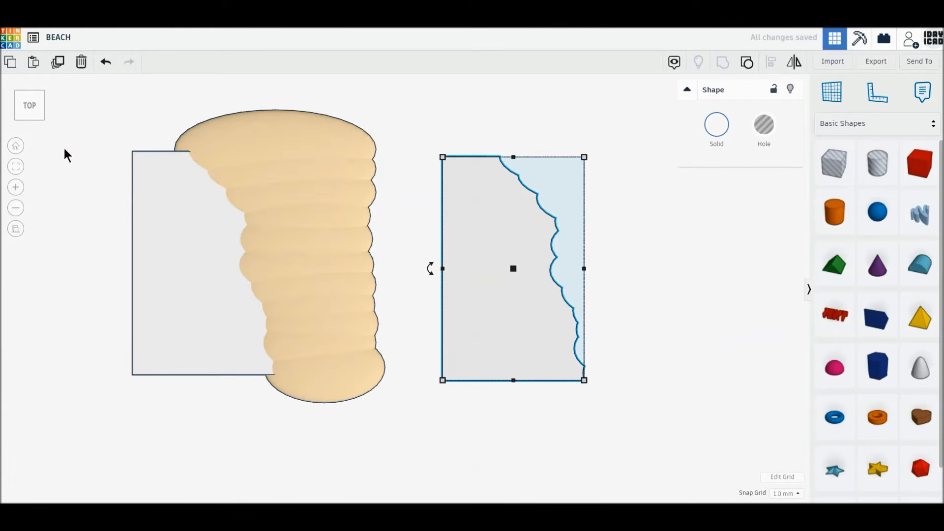
Duplicate the scalloped sea piece twice in place, narrowing the copies to 120 mm and 103 mm from the shore side.
left_click(28, 118)
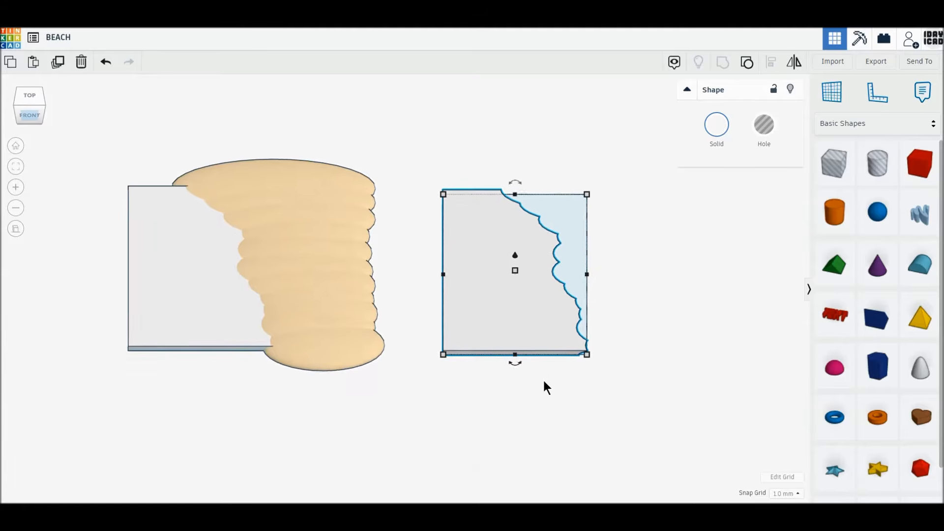
scroll(570, 351, "up", 2)
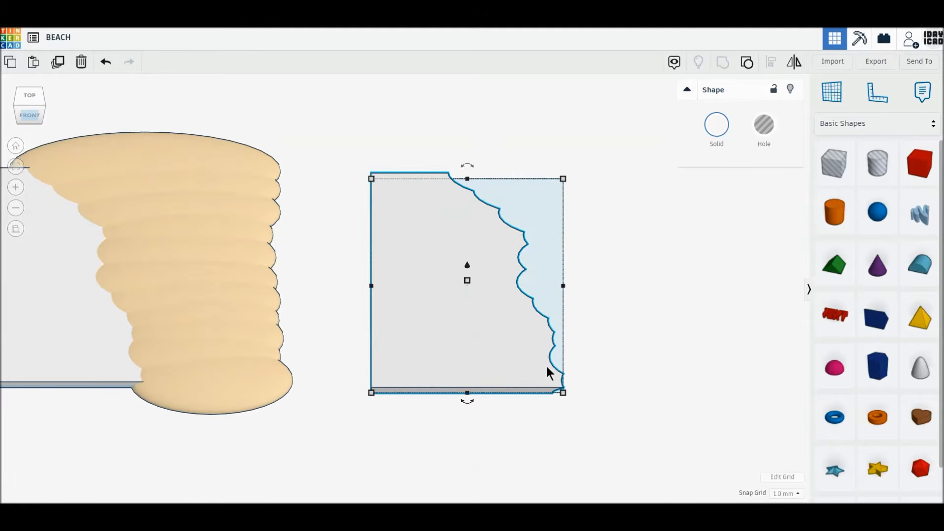
scroll(548, 372, "up", 1)
left_click(56, 64)
left_click_drag(610, 284, 596, 285)
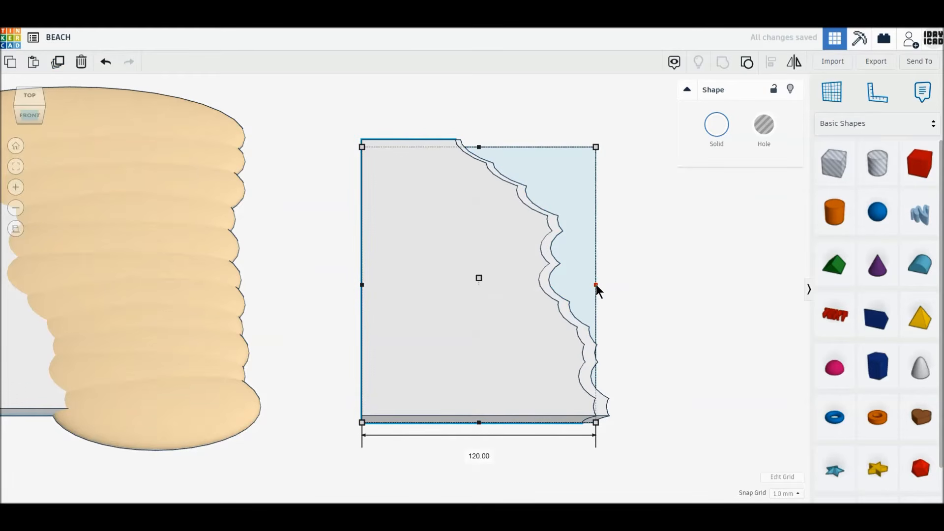
left_click(57, 63)
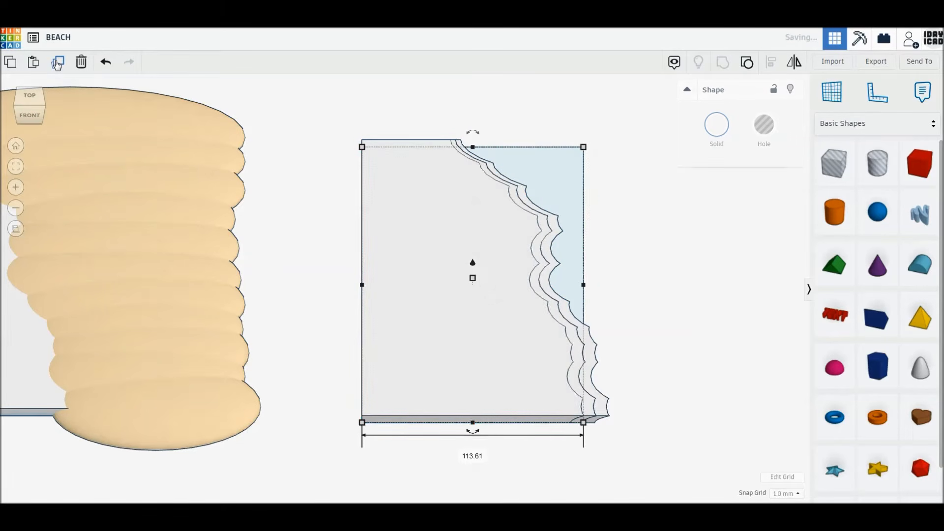
left_click_drag(583, 285, 563, 287)
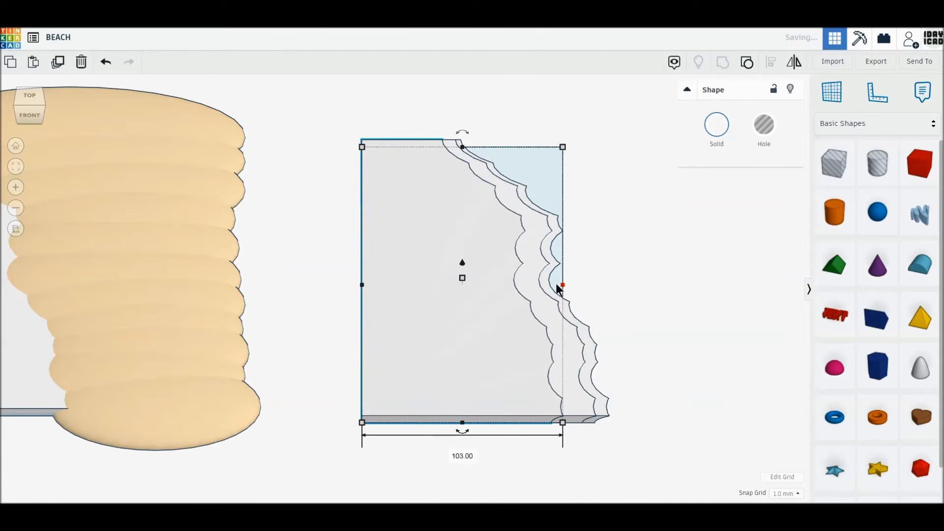
Add two more copies of the sea piece, narrowed from the shore side to 75 mm and 42 mm wide.
left_click(58, 62)
left_click_drag(534, 284, 508, 285)
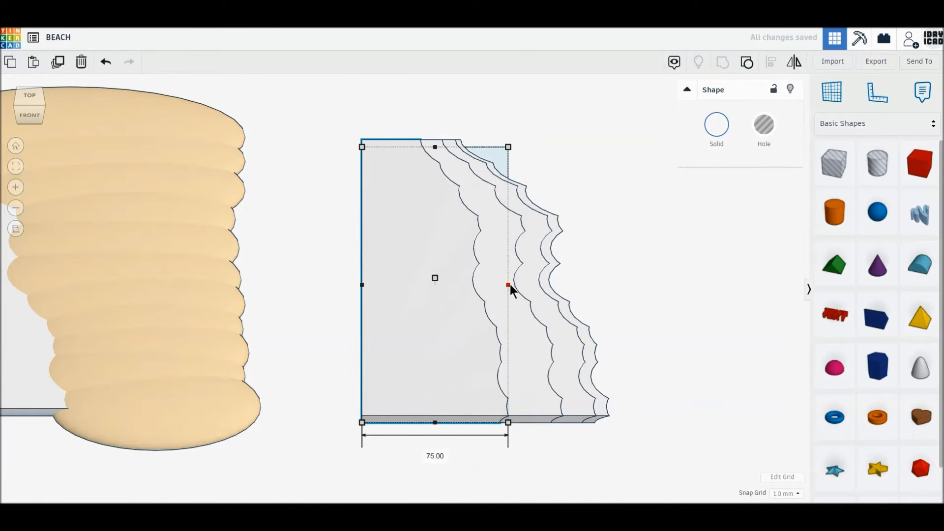
left_click(58, 63)
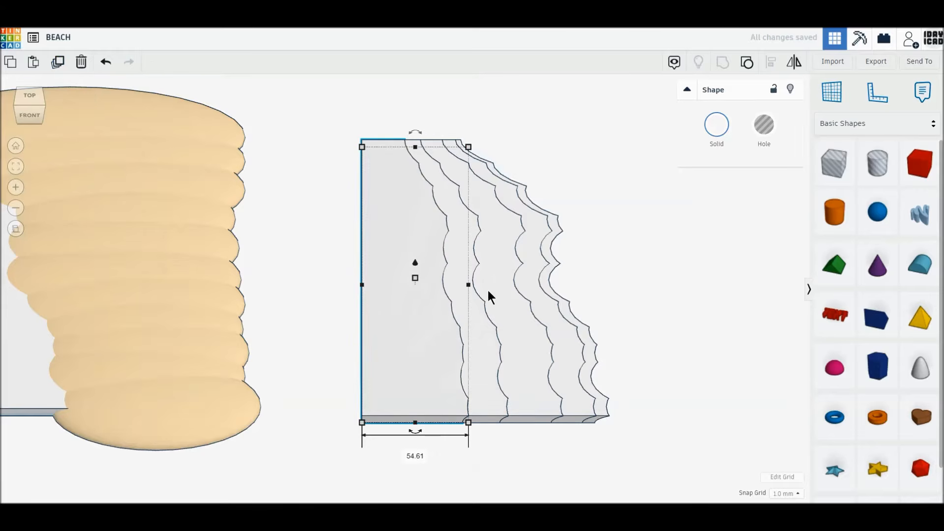
left_click_drag(468, 286, 445, 296)
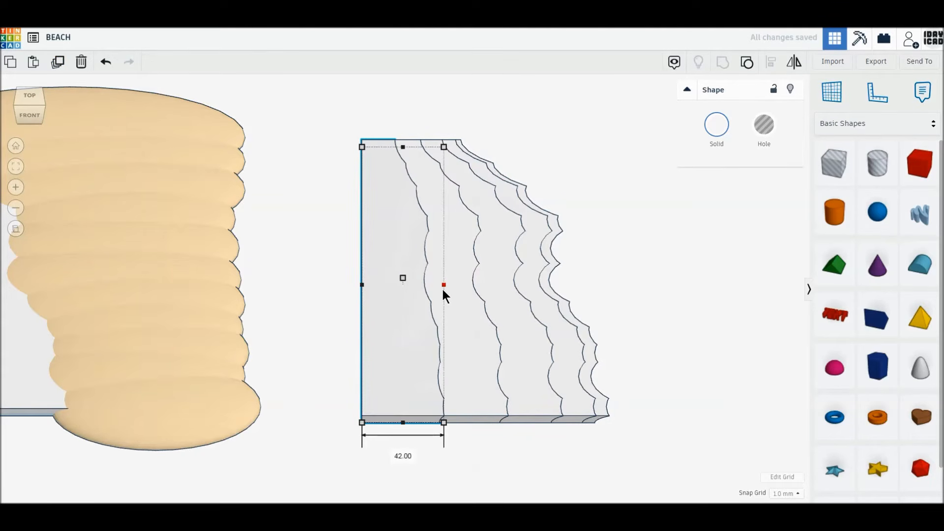
Set the height of the widest sea layer to 4.5 mm.
left_click(605, 405)
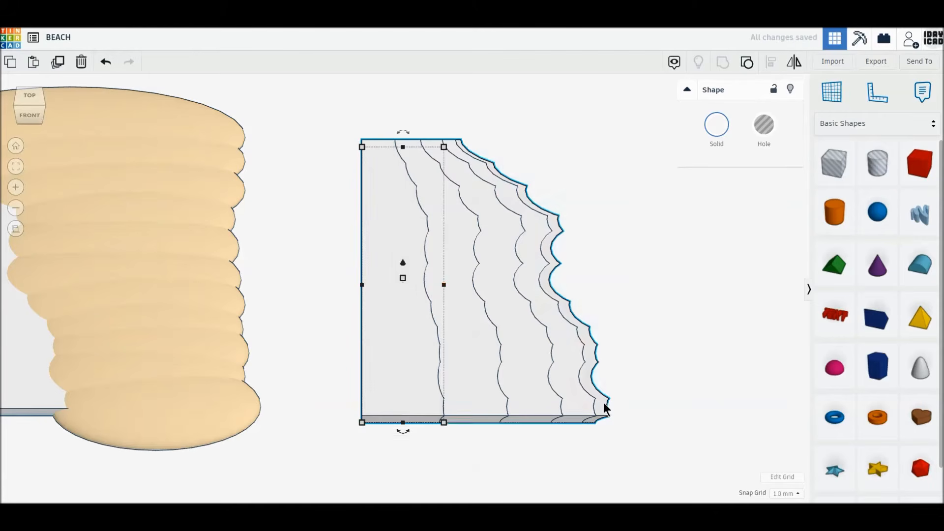
left_click(584, 403)
left_click(602, 404)
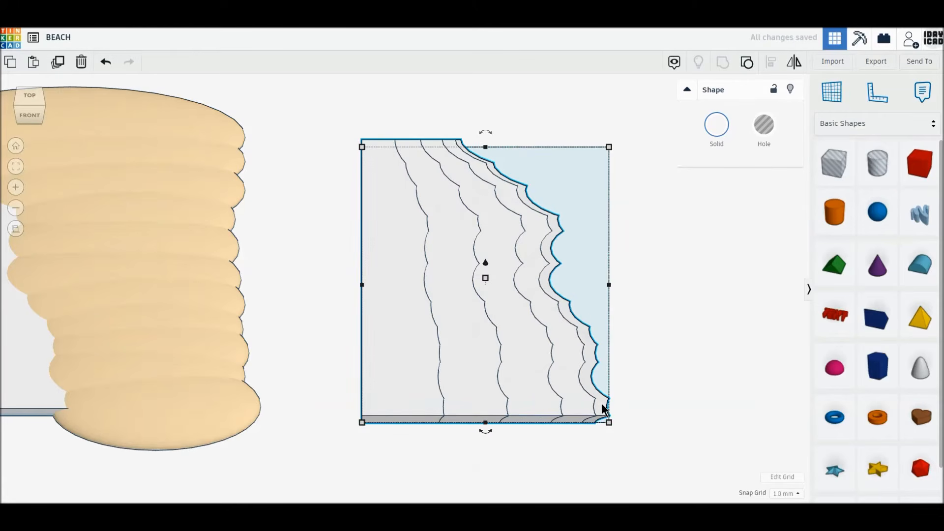
type("4.5")
key("Return")
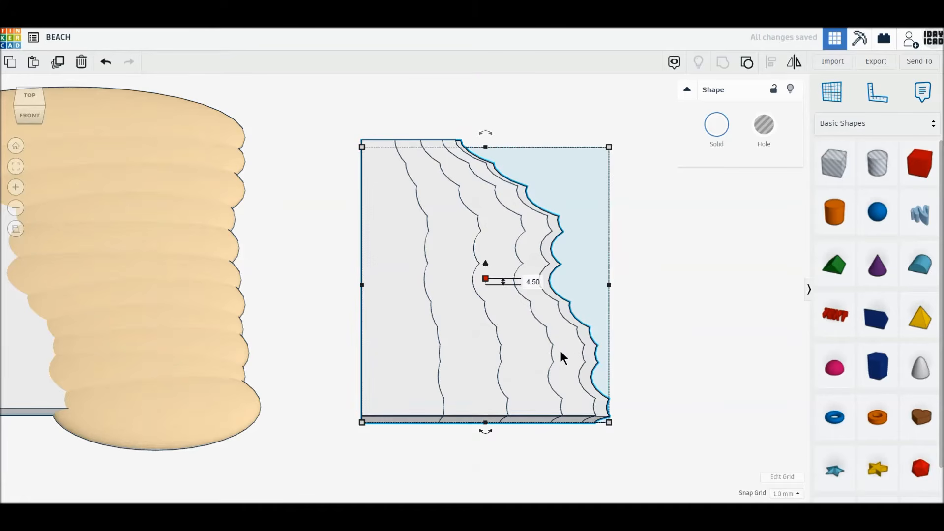
Set the second-widest sea layer's height to 4.6 mm and recolour it pale cyan.
left_click(561, 354)
left_click(524, 285)
type("4.6")
key("Return")
left_click(718, 129)
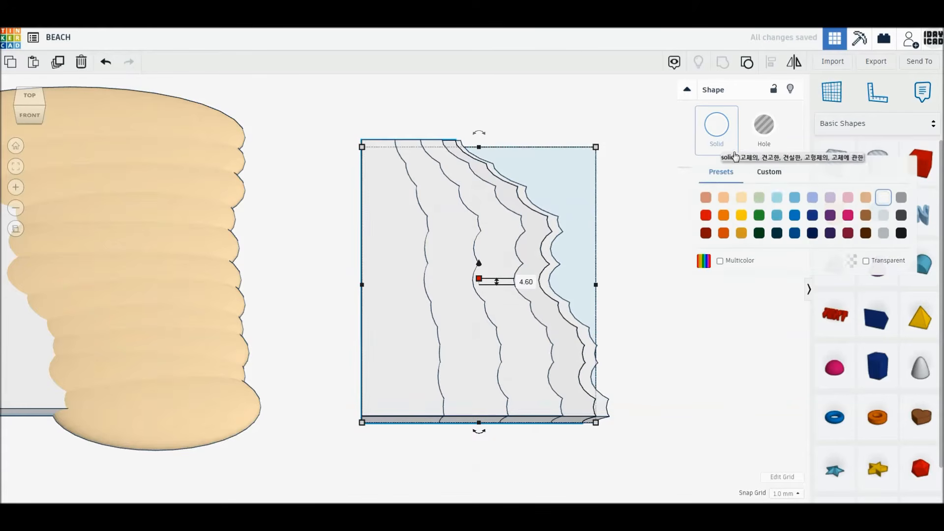
left_click(777, 198)
Set the middle sea layer's height to 4.7 mm and recolour it medium cyan-blue.
left_click(520, 322)
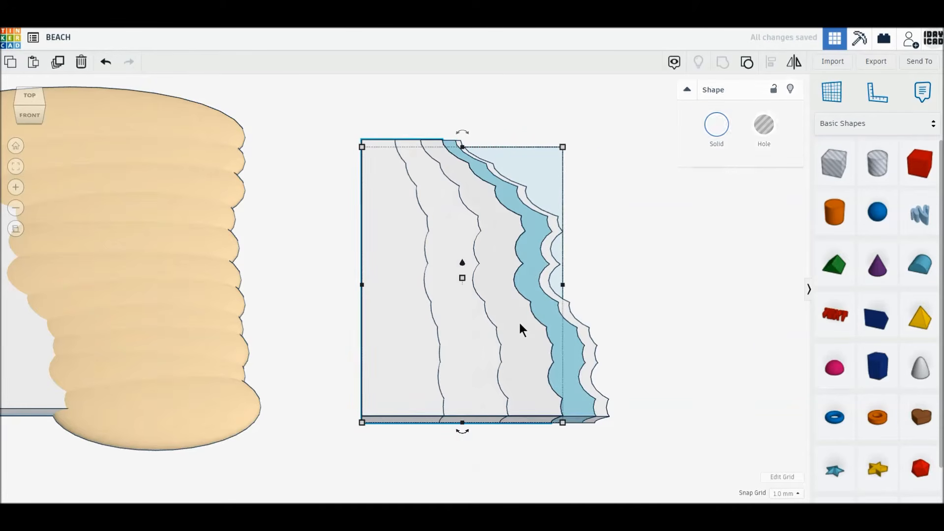
mouse_move(463, 278)
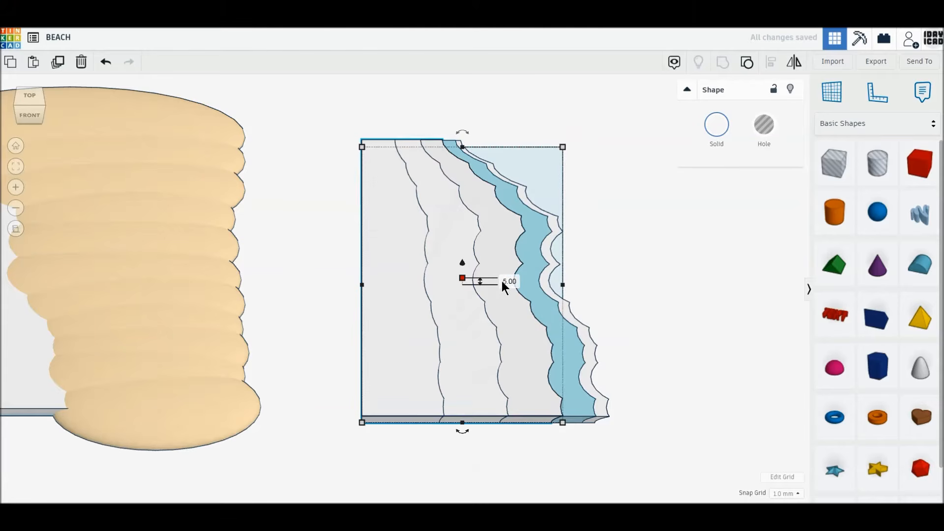
type("4.7")
key("Return")
left_click(724, 120)
left_click(774, 216)
Set the 75 mm wide sea layer's height to 4.8 mm and recolour it light blue.
left_click(462, 332)
mouse_move(435, 278)
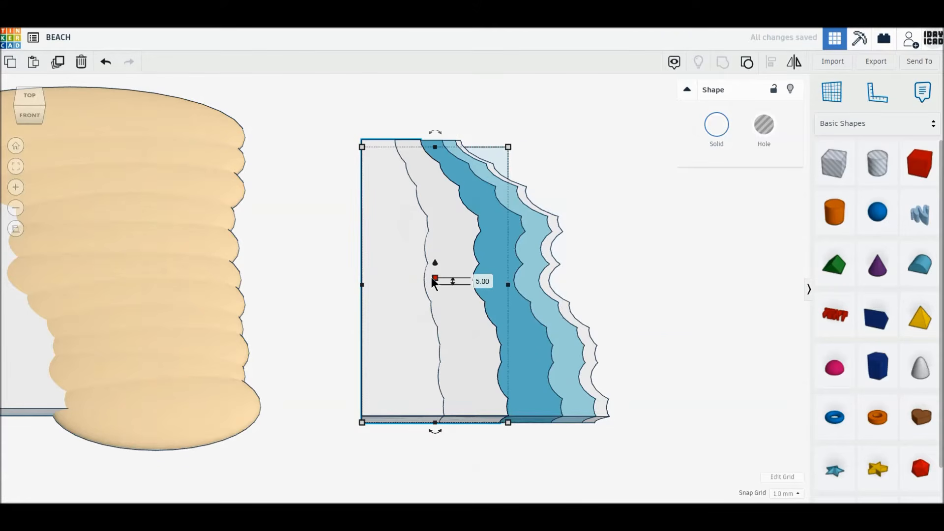
left_click(481, 283)
type("7.")
key("Return")
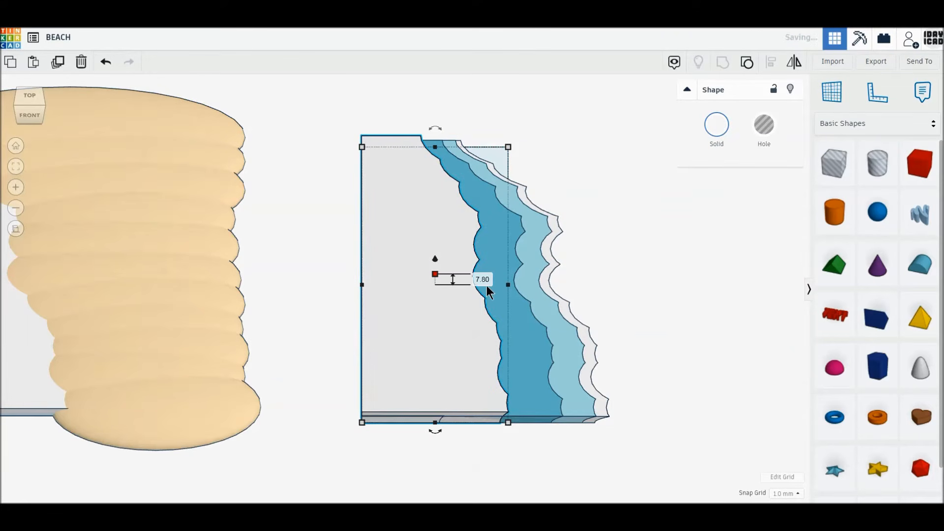
type("4.8")
key("Return")
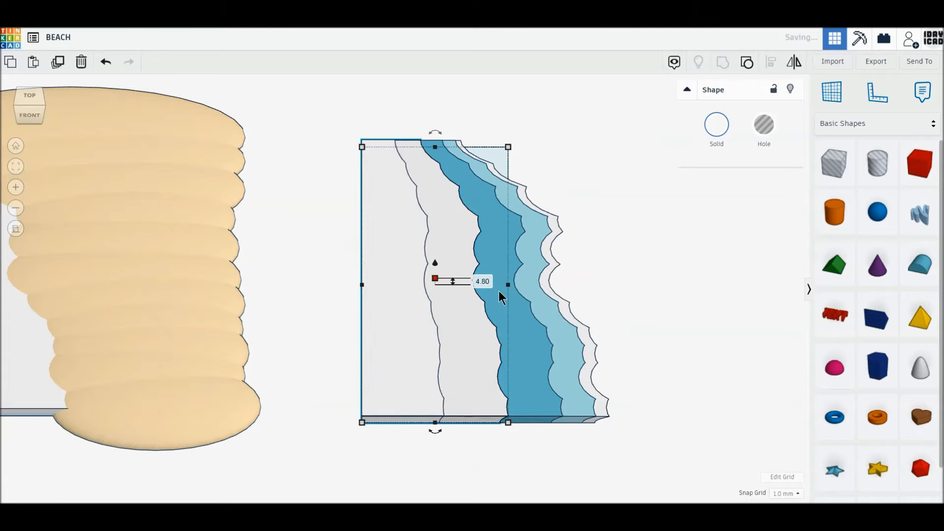
left_click(717, 126)
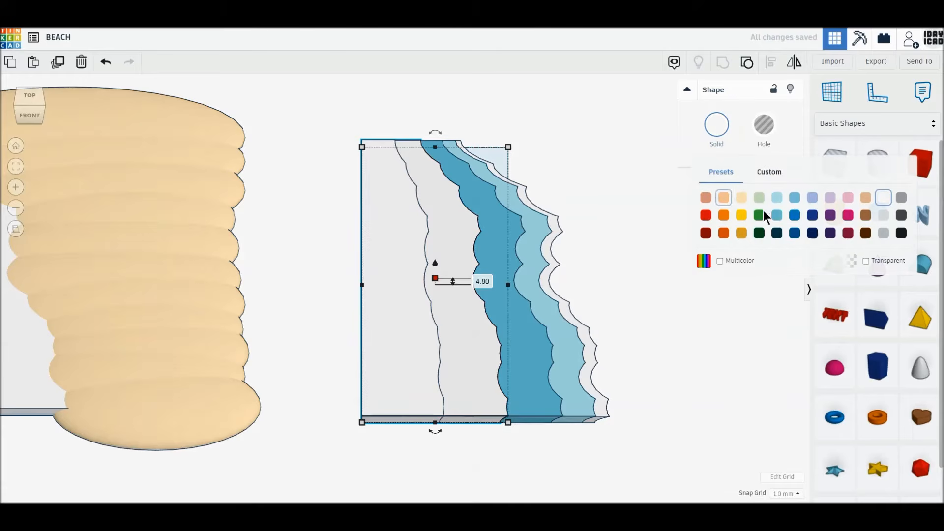
left_click(795, 197)
Set the narrowest sea layer's height to 4.9 mm and recolour it deep blue.
left_click(415, 295)
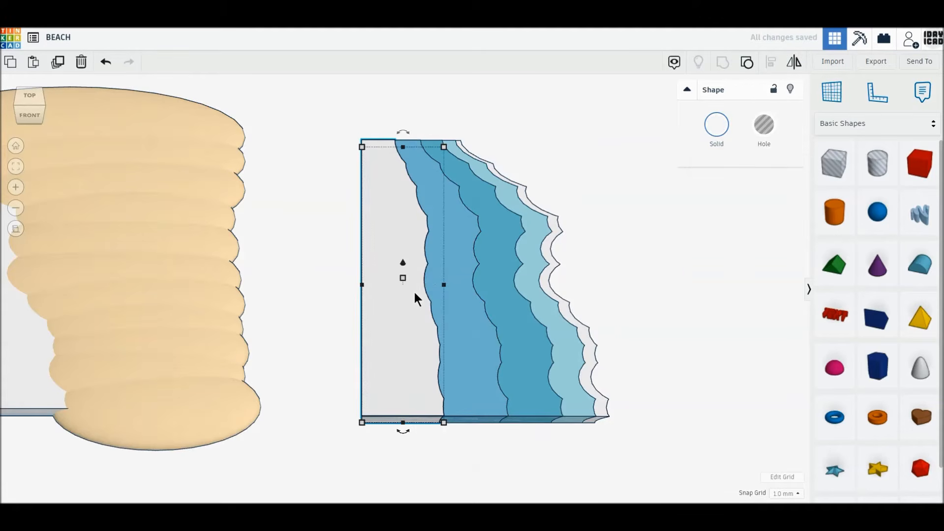
mouse_move(403, 278)
left_click(450, 281)
type("4.9")
key("Return")
left_click(717, 126)
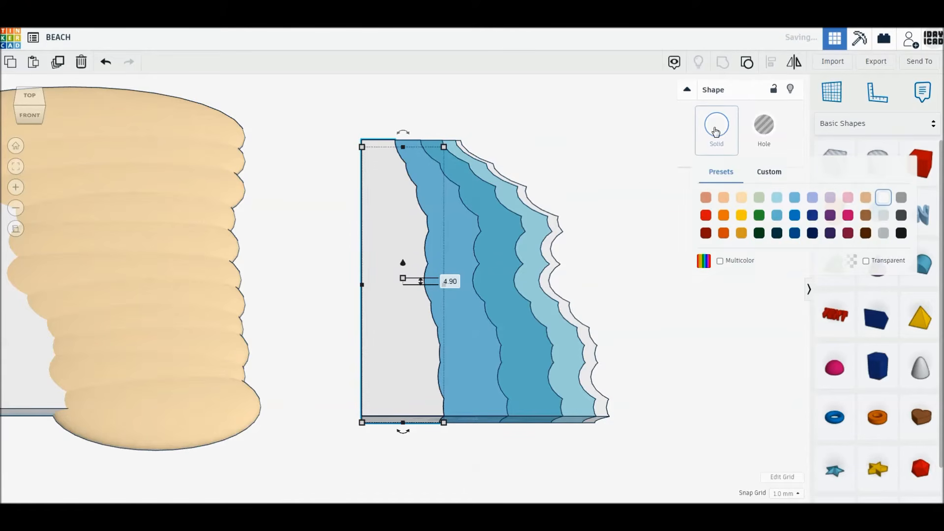
left_click(795, 216)
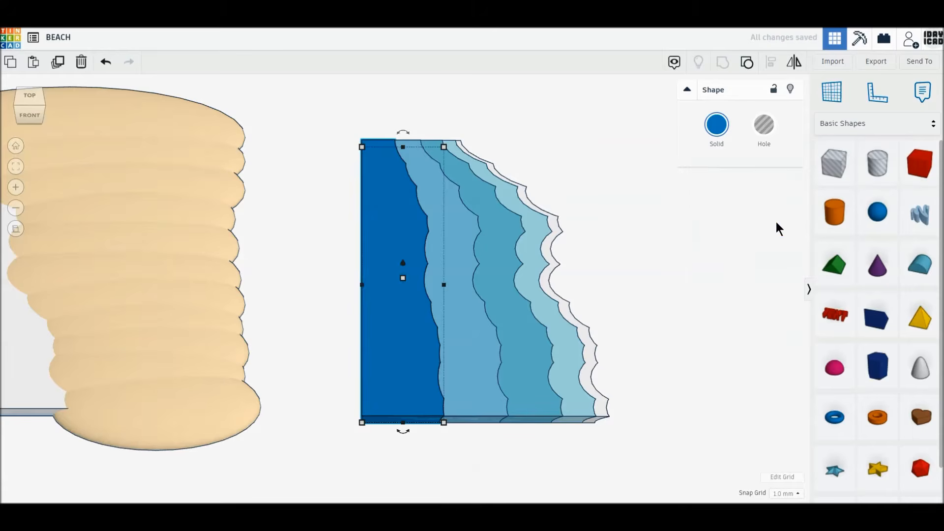
left_click(688, 305)
left_click(465, 355)
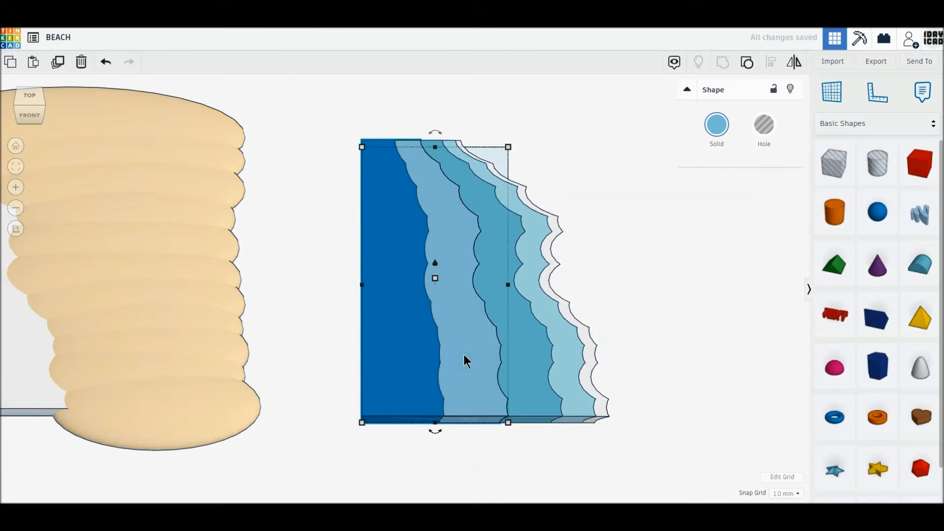
left_click(716, 133)
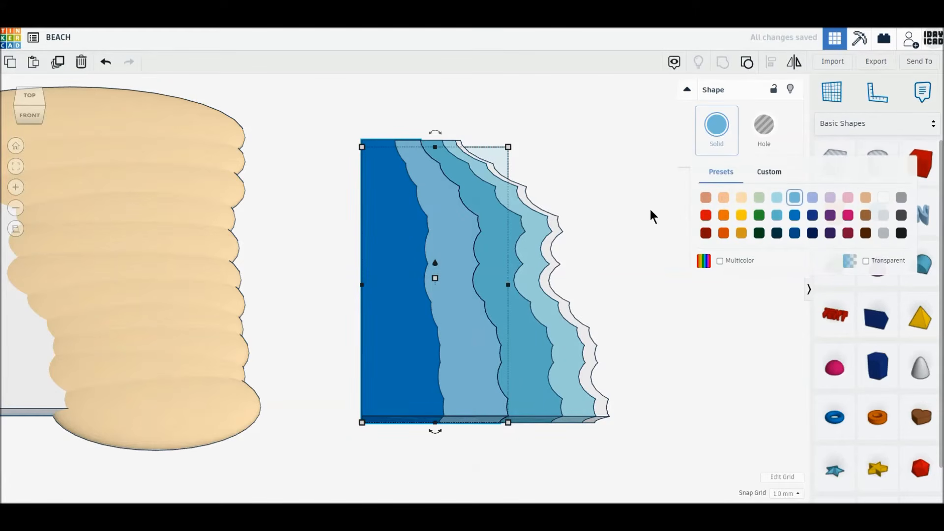
left_click(648, 223)
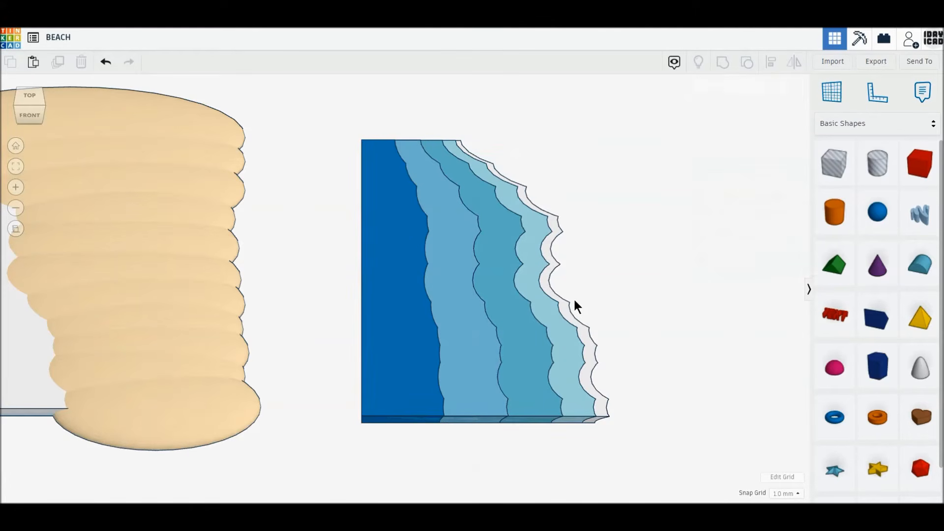
middle_click_drag(413, 338, 634, 339)
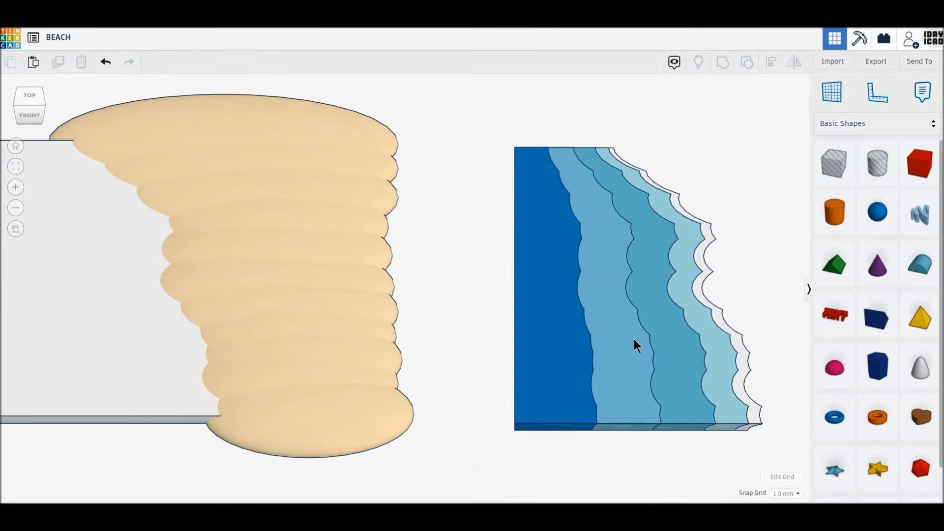
Delete the large white box overlapping the water side of the sand.
scroll(633, 339, "down", 3)
left_click(183, 332)
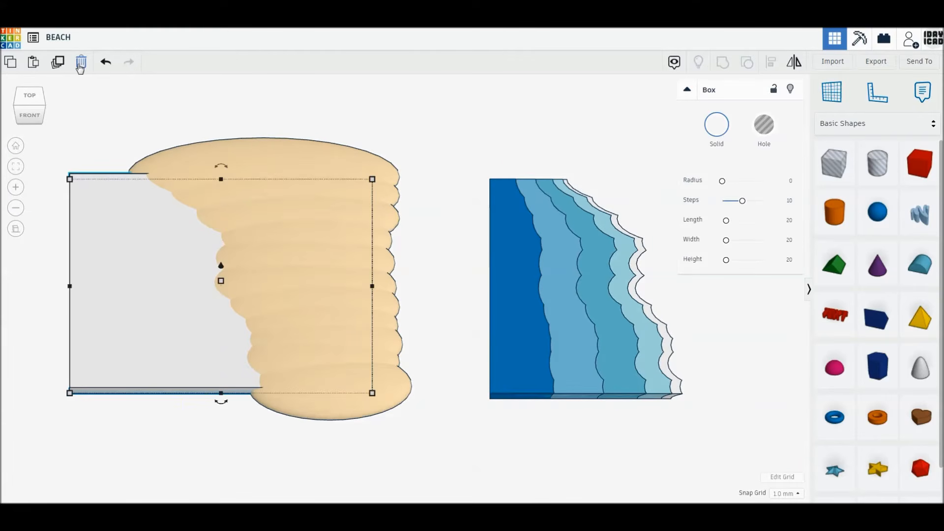
left_click(80, 61)
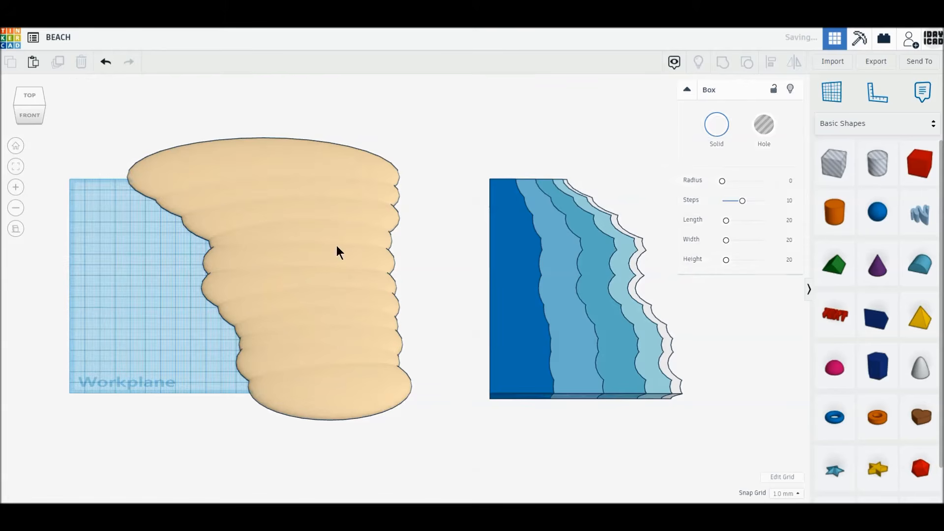
Move all five sea layers together onto the sand's wavy shore, aligning them with the workplane's front-left corner.
left_click_drag(465, 250, 700, 371)
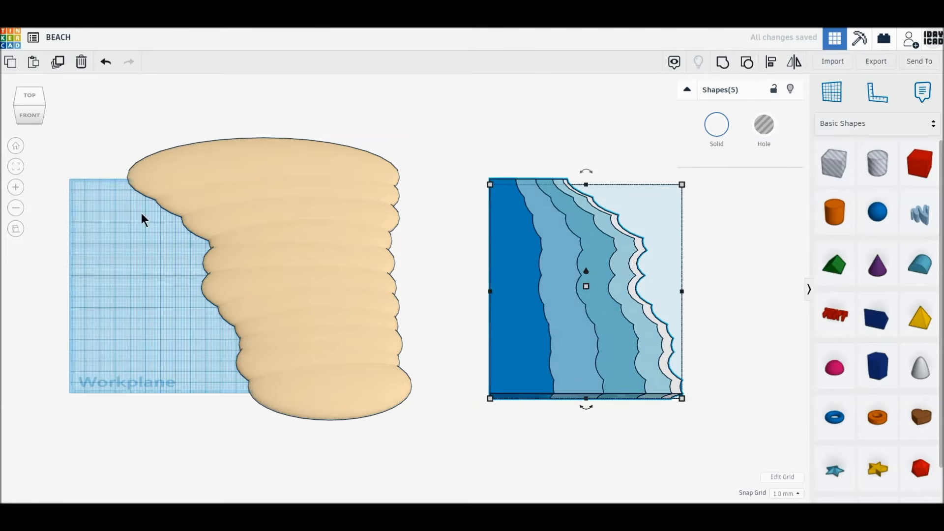
left_click(29, 96)
left_click_drag(510, 417, 78, 410)
scroll(44, 447, "up", 5)
middle_click_drag(327, 428, 656, 284)
middle_click_drag(346, 360, 417, 357)
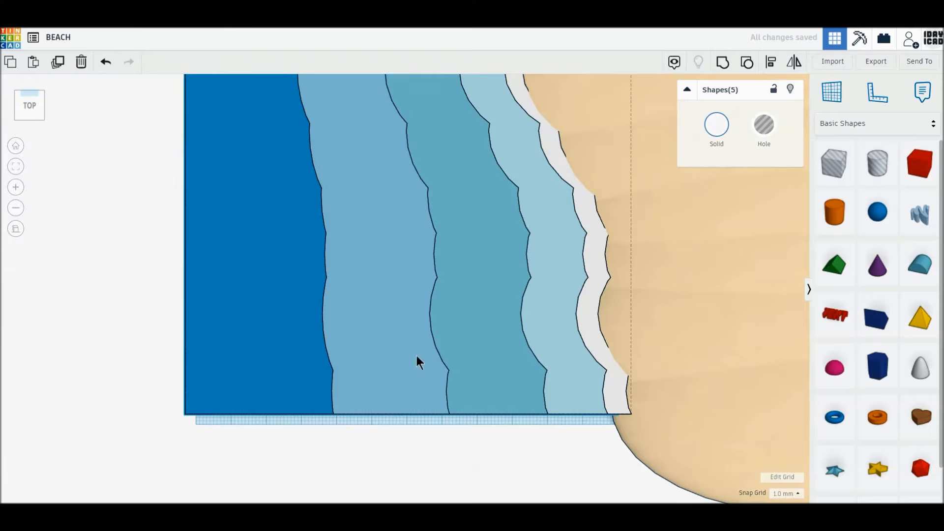
left_click_drag(211, 383, 220, 392)
key("f")
left_click(462, 348)
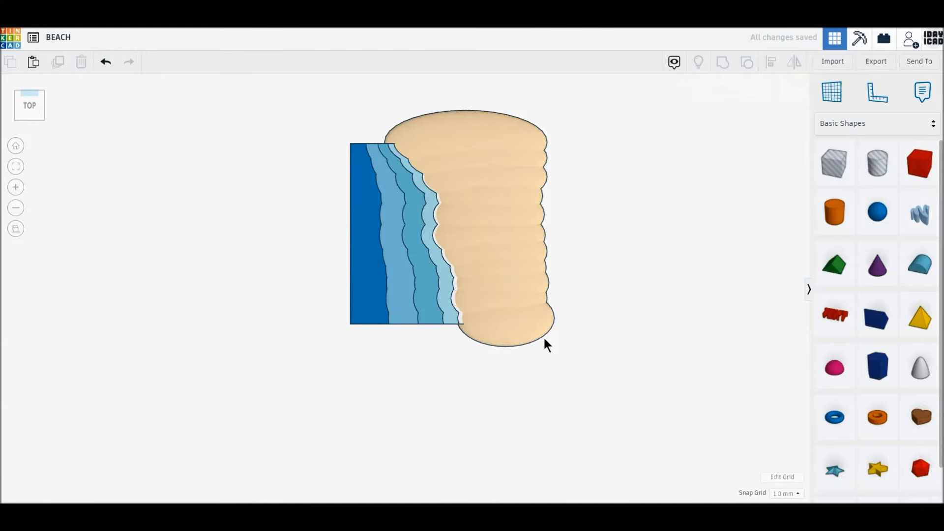
Place a box hole in front of the sea, flush with its front edge and the outer side of the deep blue layer.
scroll(535, 276, "up", 3)
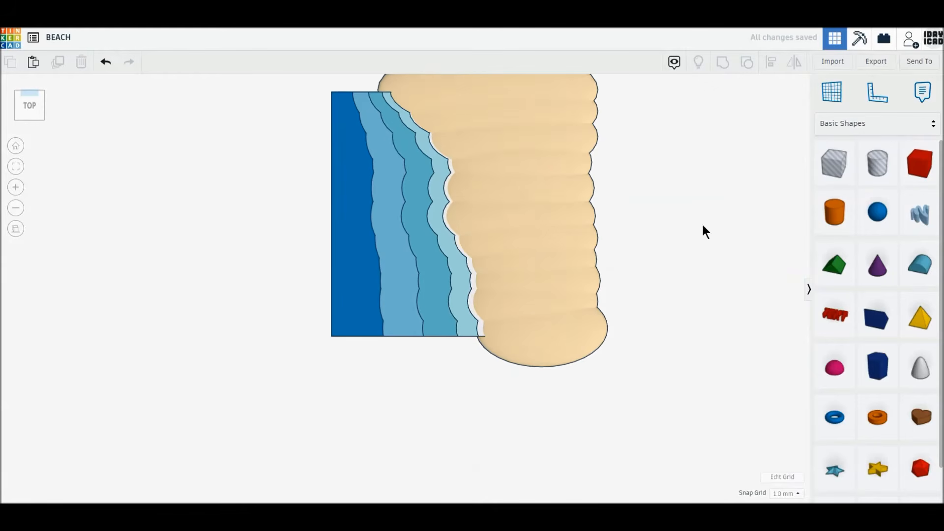
left_click_drag(832, 170, 356, 366)
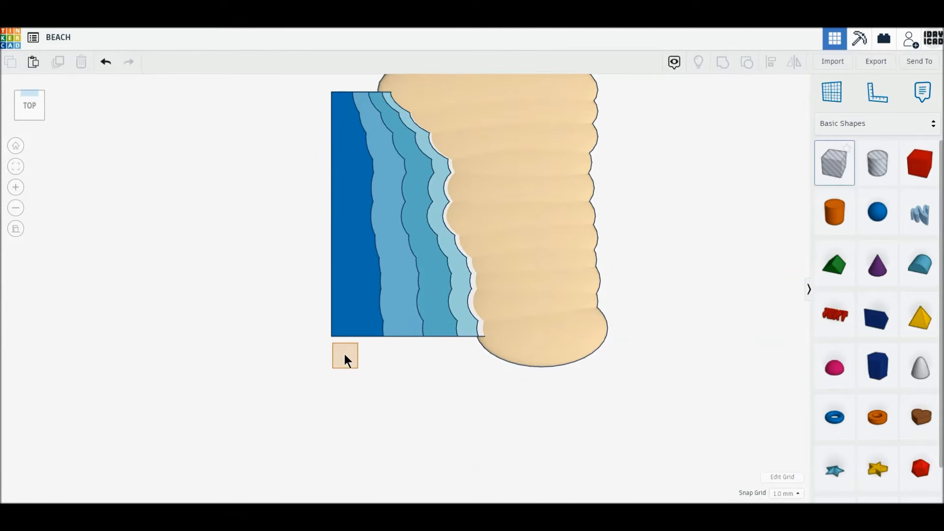
left_click(343, 349)
scroll(343, 350, "up", 5)
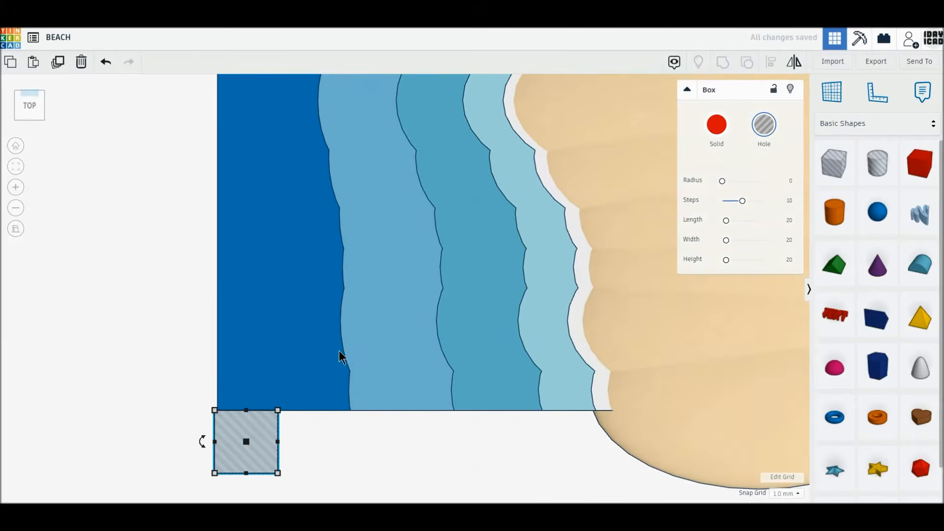
middle_click_drag(467, 384, 639, 183)
scroll(426, 275, "up", 3)
middle_click_drag(430, 274, 369, 323)
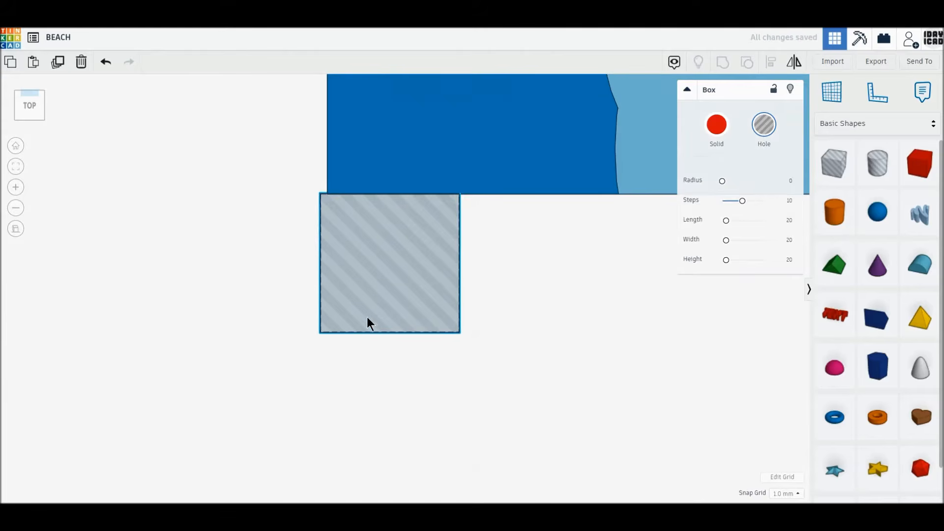
left_click(503, 347)
mouse_move(354, 280)
left_mouse_down()
mouse_move(359, 295)
mouse_move(358, 281)
left_mouse_up()
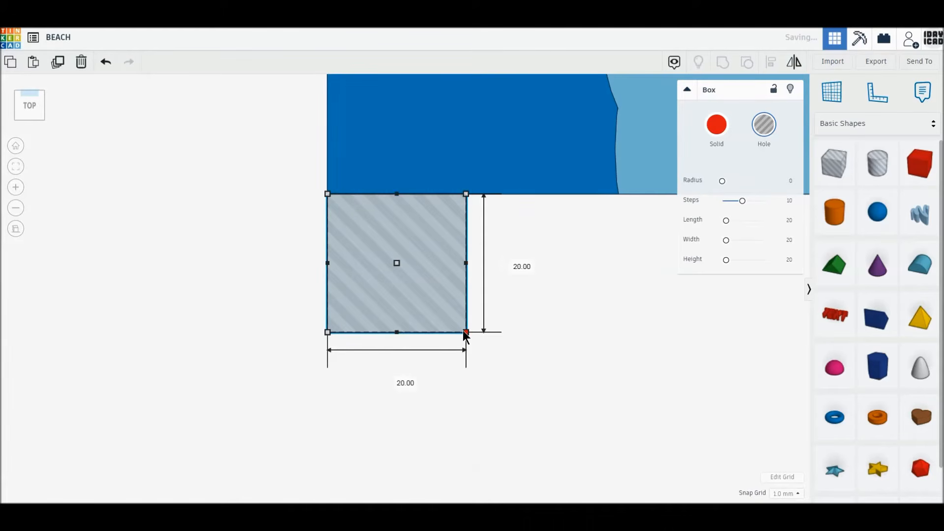
Set the box hole's width to 200 mm and stretch its depth to 31 mm, covering the sand's front overhang.
left_click(396, 379)
type("300")
key("Return")
scroll(461, 404, "down", 5)
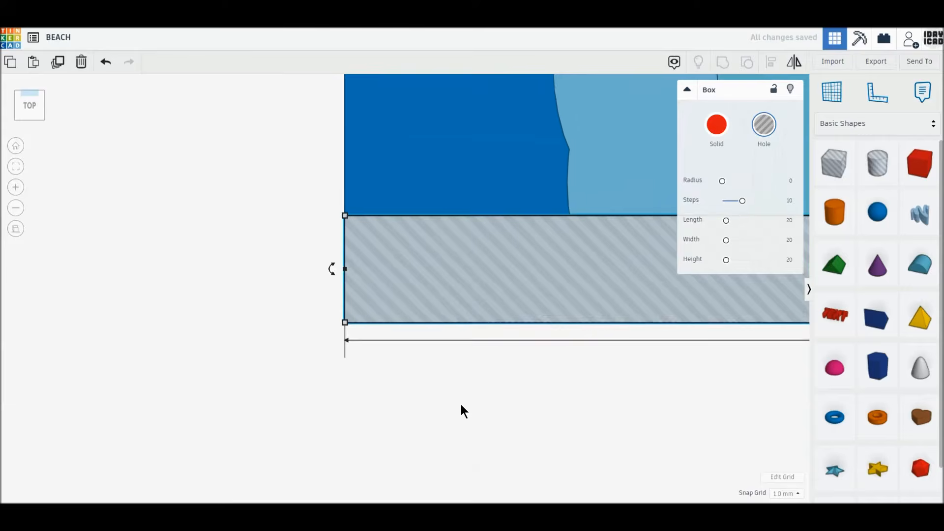
scroll(481, 388, "down", 2)
left_click_drag(508, 298, 507, 310)
middle_click_drag(709, 345, 690, 463)
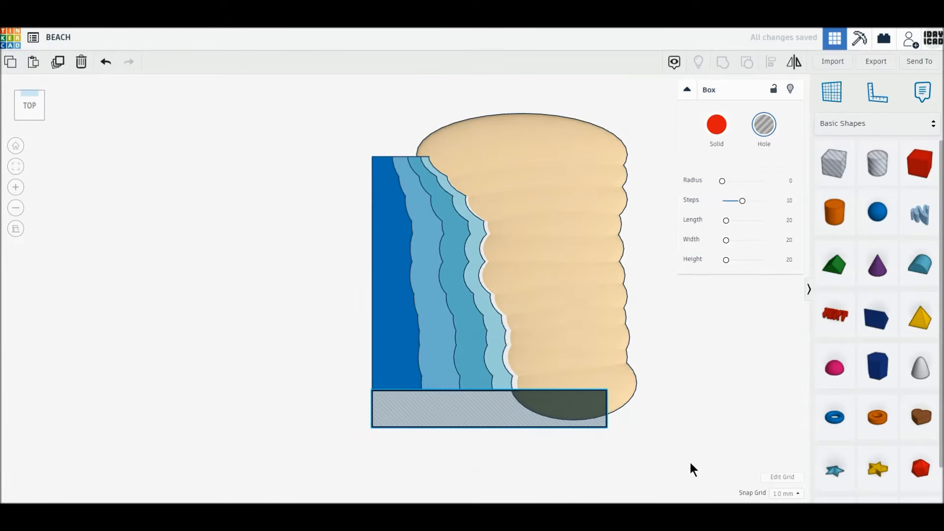
Place a copy of the hole box flush against the sea's back edge and extend its depth to 42 mm.
left_click(423, 408)
left_click(58, 67)
left_click_drag(399, 419, 398, 154)
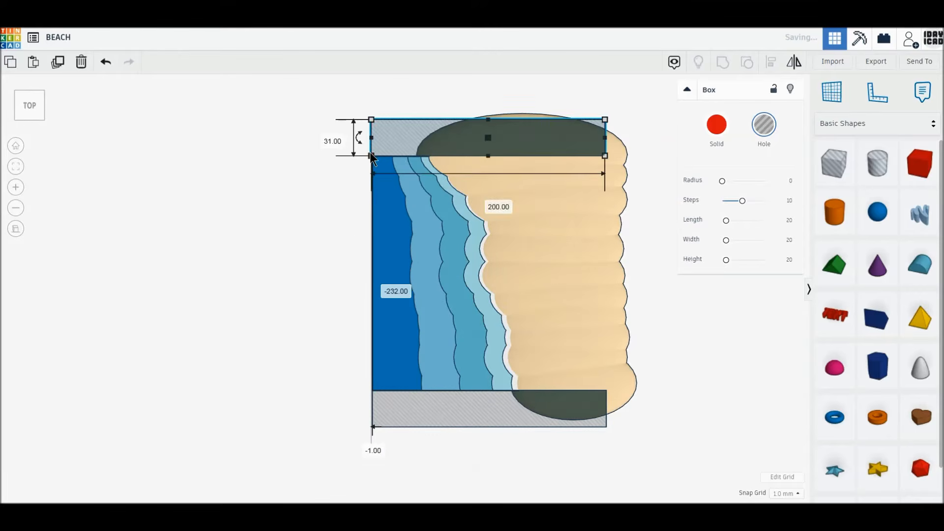
scroll(369, 152, "up", 5)
scroll(424, 361, "down", 2)
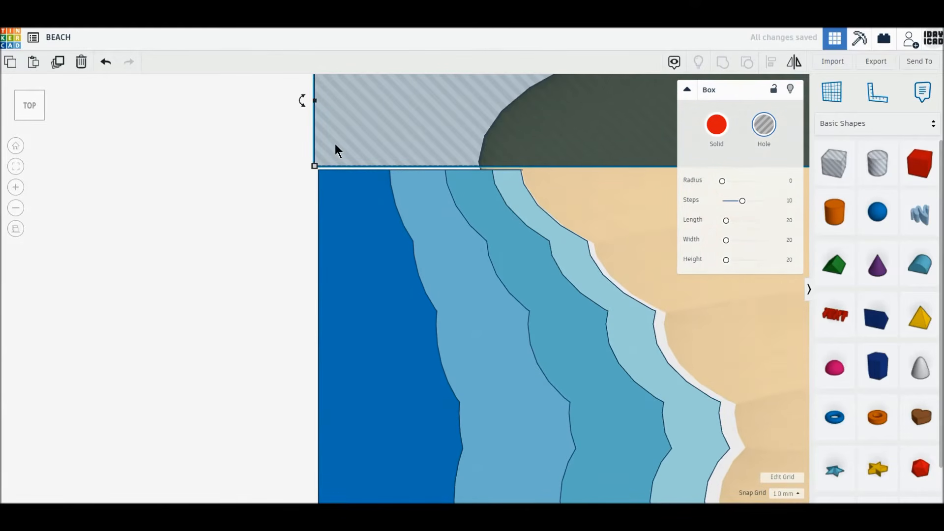
scroll(292, 148, "up", 2)
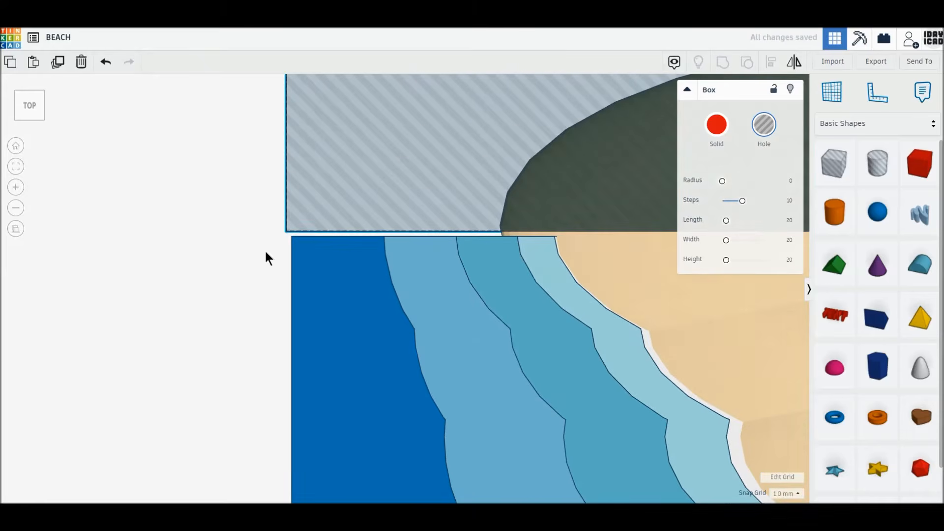
key("Right")
key("Down")
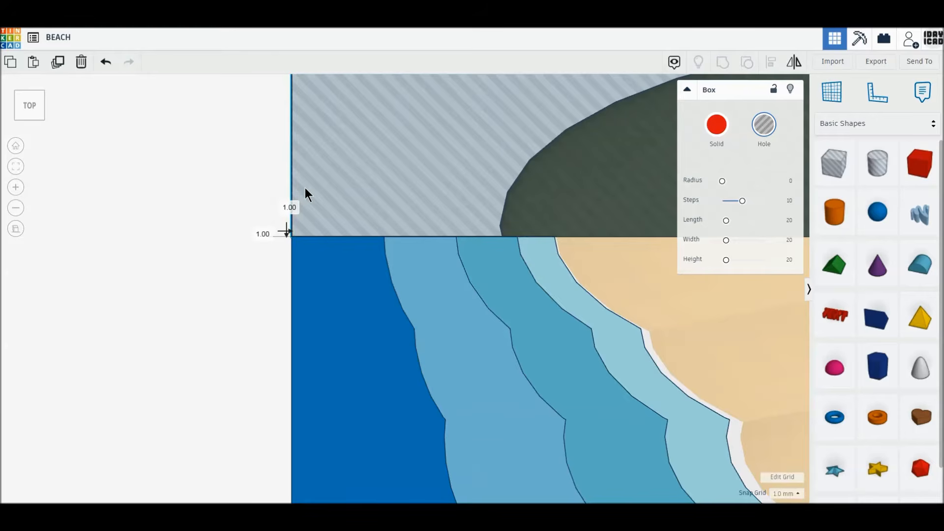
scroll(305, 188, "up", 3)
scroll(305, 188, "down", 5)
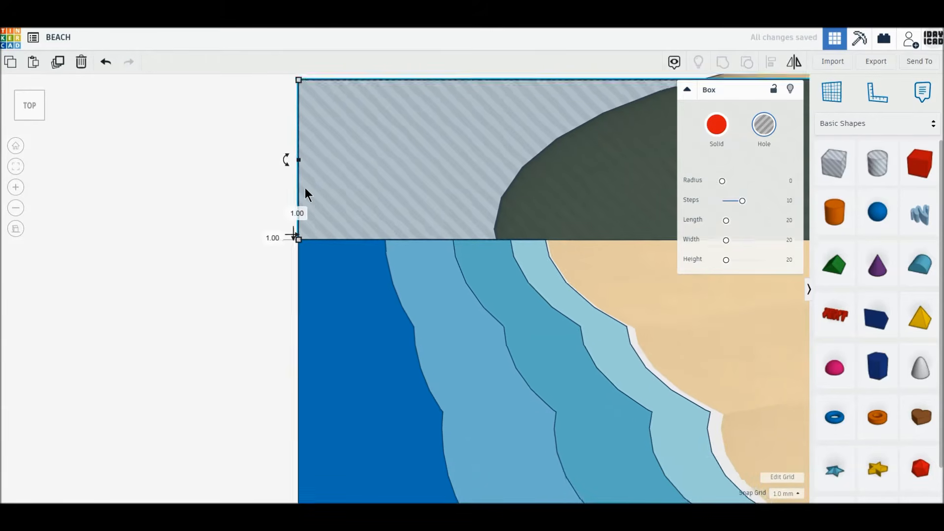
scroll(305, 188, "down", 5)
middle_click_drag(521, 320, 461, 204)
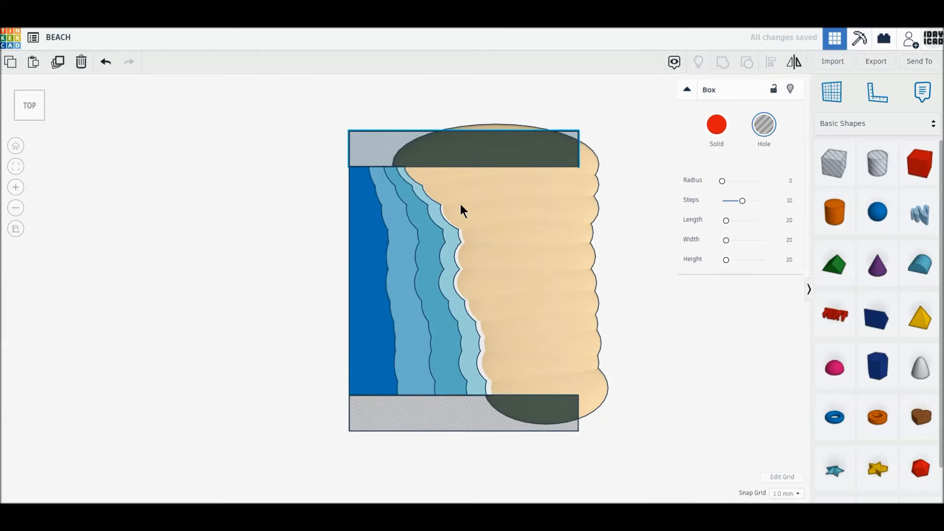
left_click_drag(464, 126, 464, 114)
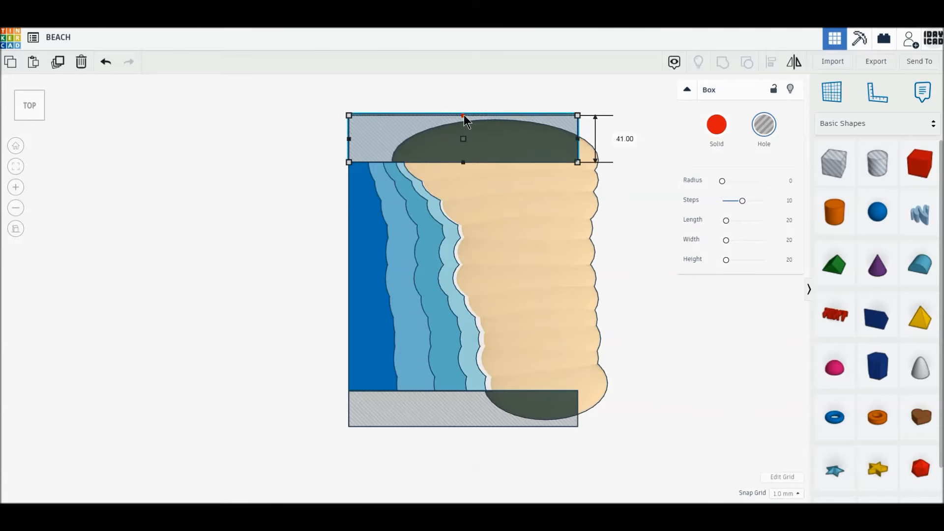
Duplicate the front hole box and reshape the copy into a full-length strip covering the sand's overhang opposite the sea.
left_click(398, 407)
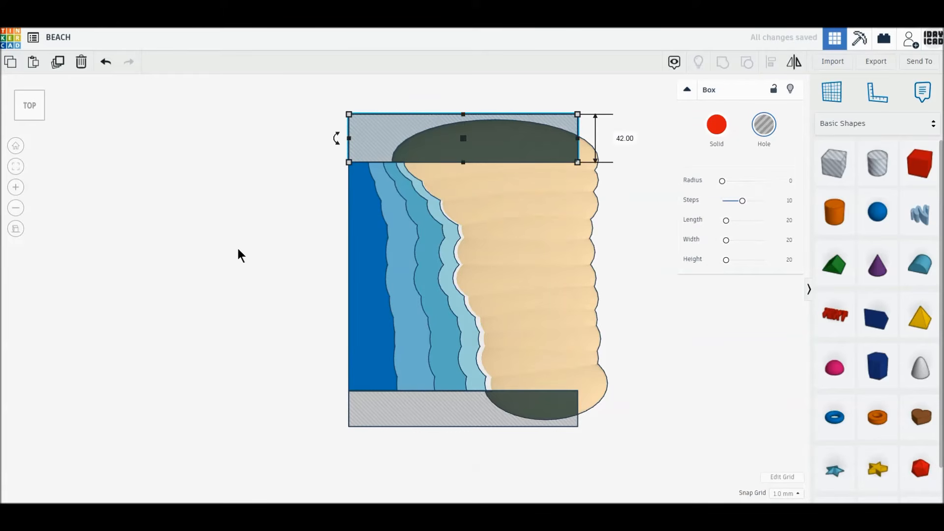
left_click(59, 63)
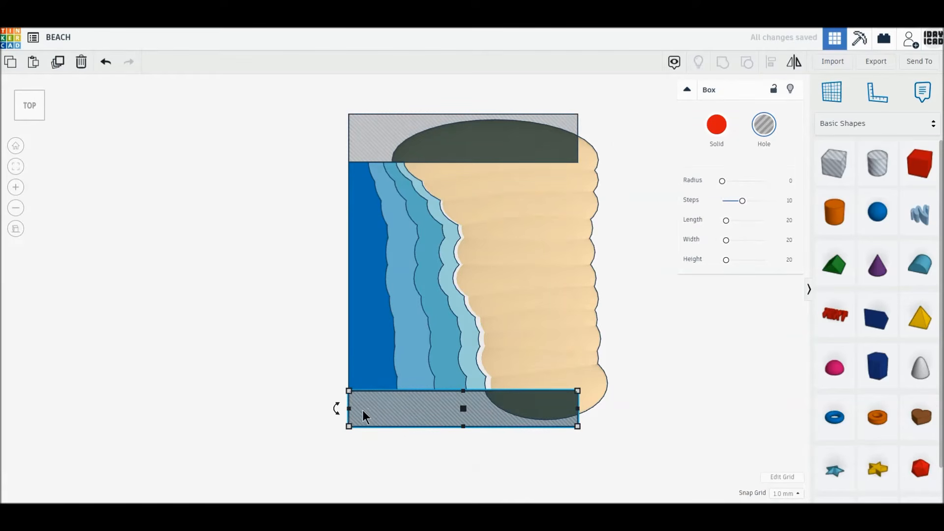
left_click_drag(349, 426, 639, 427)
left_click_drag(608, 391, 614, 115)
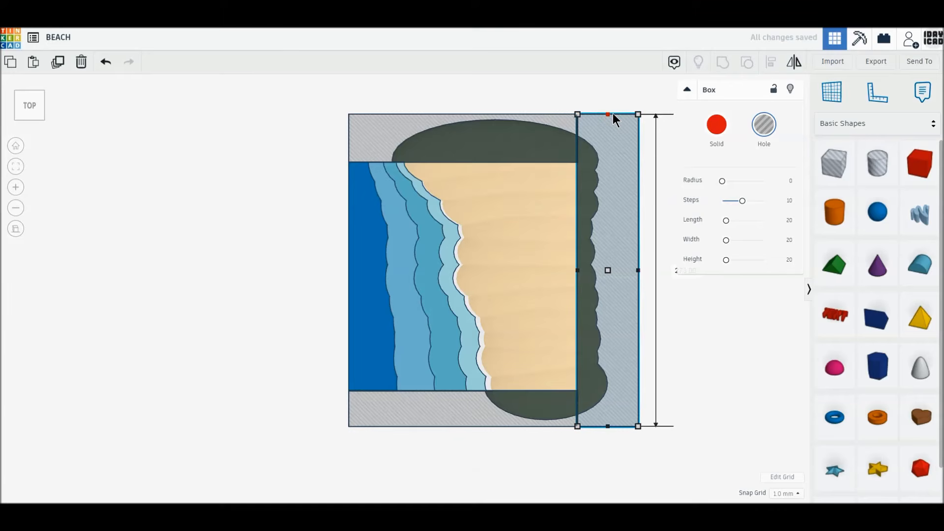
Group the sand shapes with the three hole boxes to trim the overhanging sand edges, leaving the sea layers out.
left_click_drag(681, 450, 573, 89)
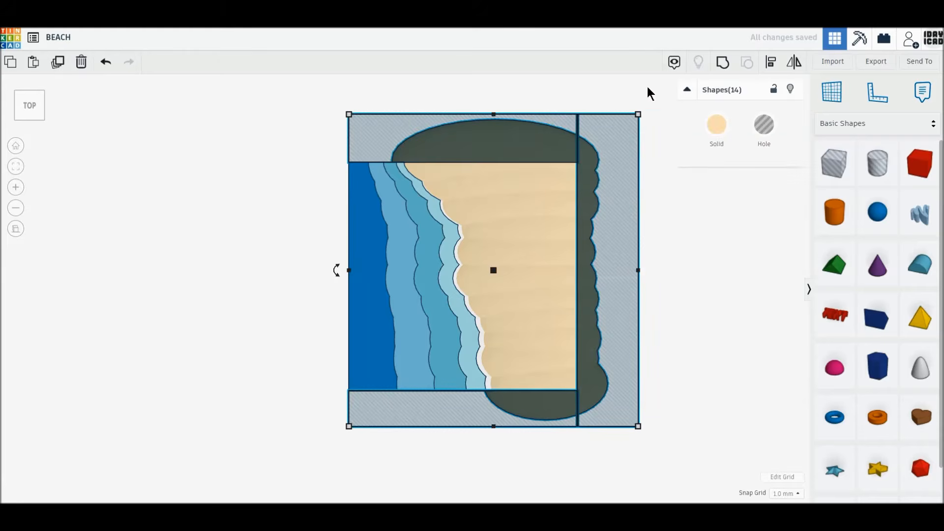
left_click(721, 62)
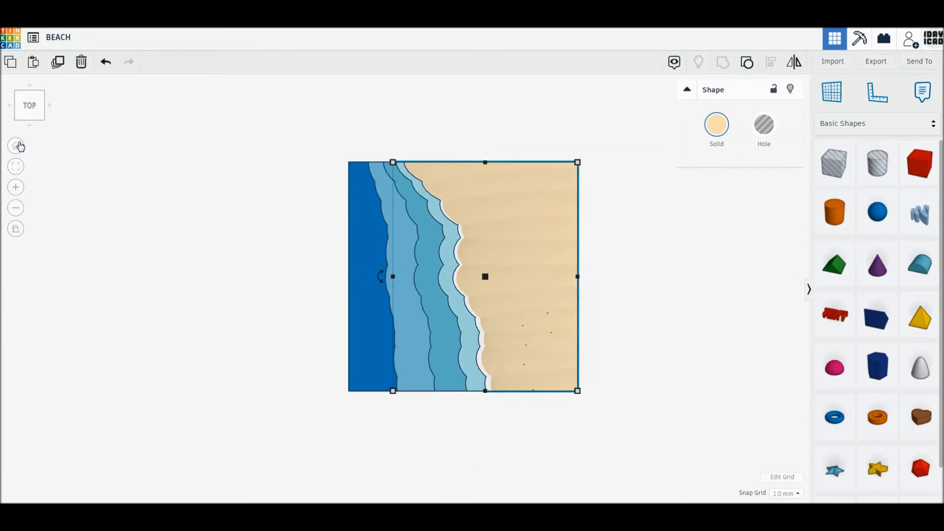
left_click(30, 119)
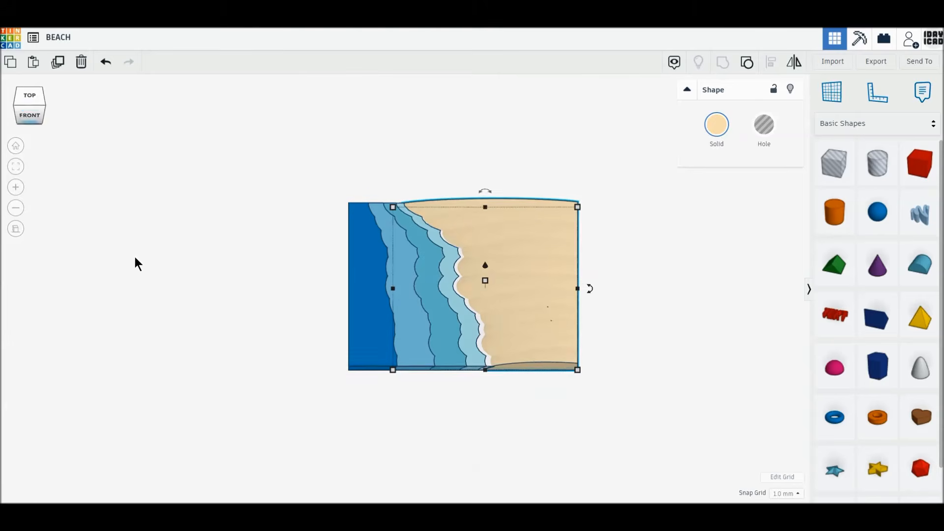
left_click(244, 329)
scroll(243, 327, "up", 4)
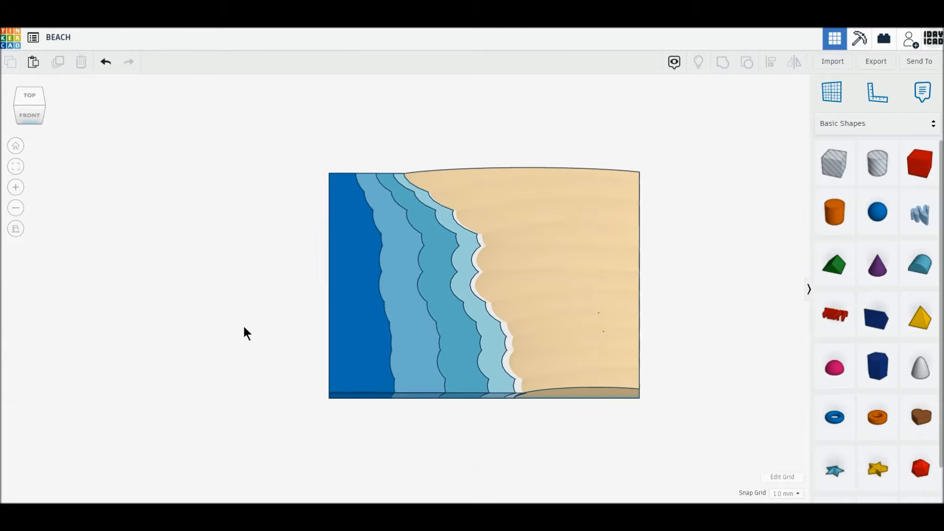
left_click(391, 355)
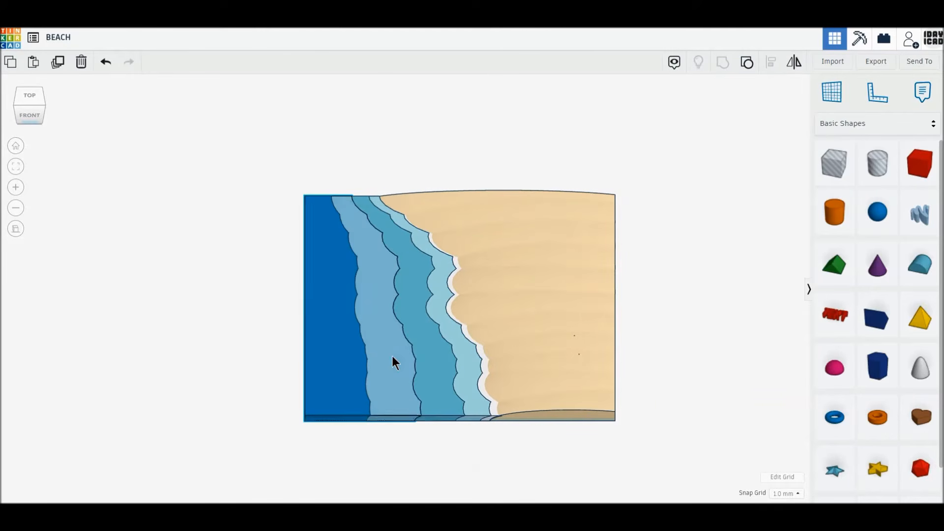
left_click(717, 127)
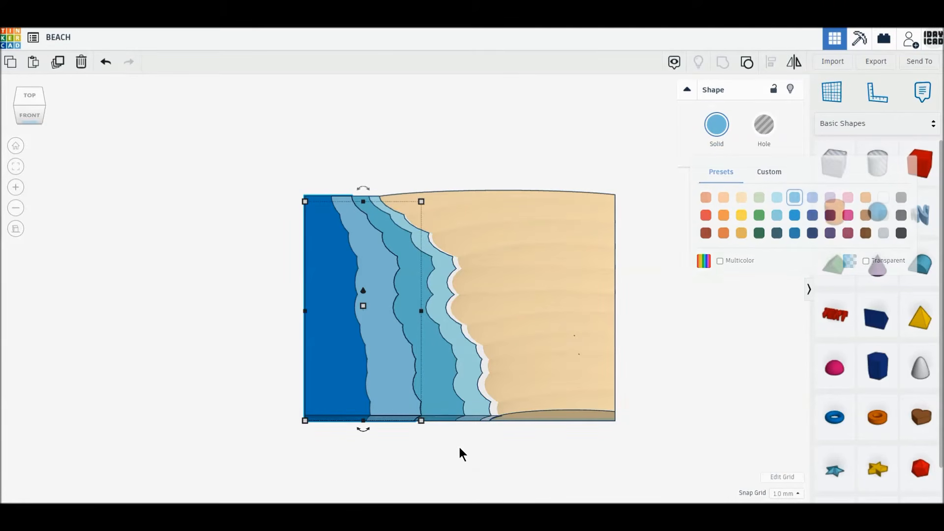
left_click(452, 433)
Recolour the middle sea layer light blue.
left_click(438, 398)
left_click(717, 124)
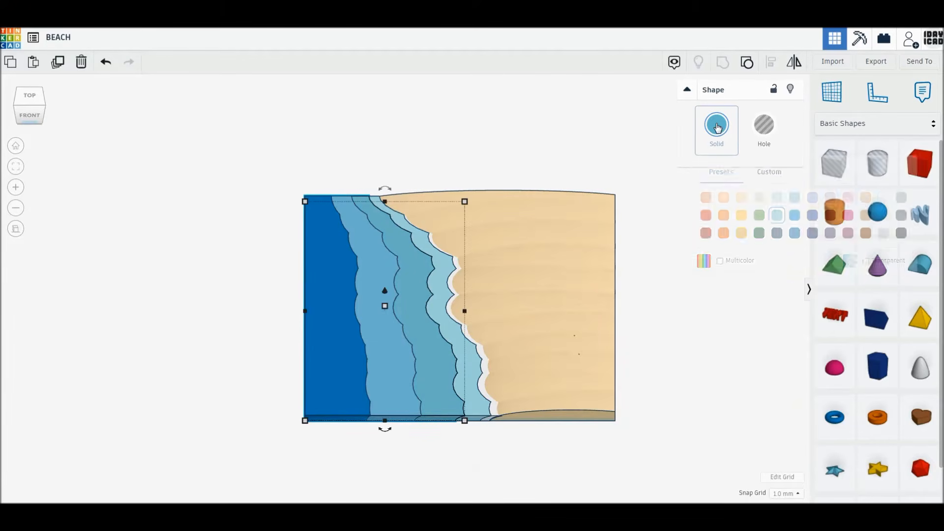
left_click(794, 197)
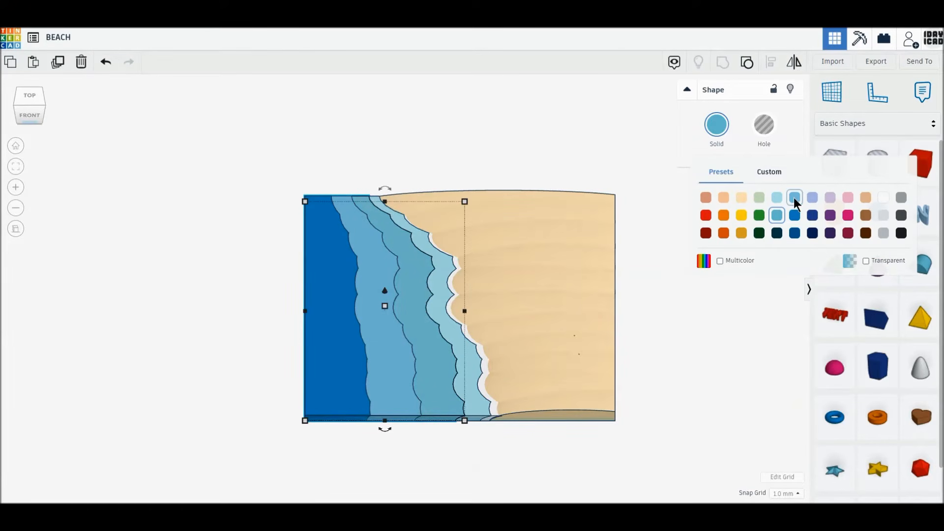
Recolour the second-narrowest sea layer deep blue.
left_click(390, 394)
left_click(717, 125)
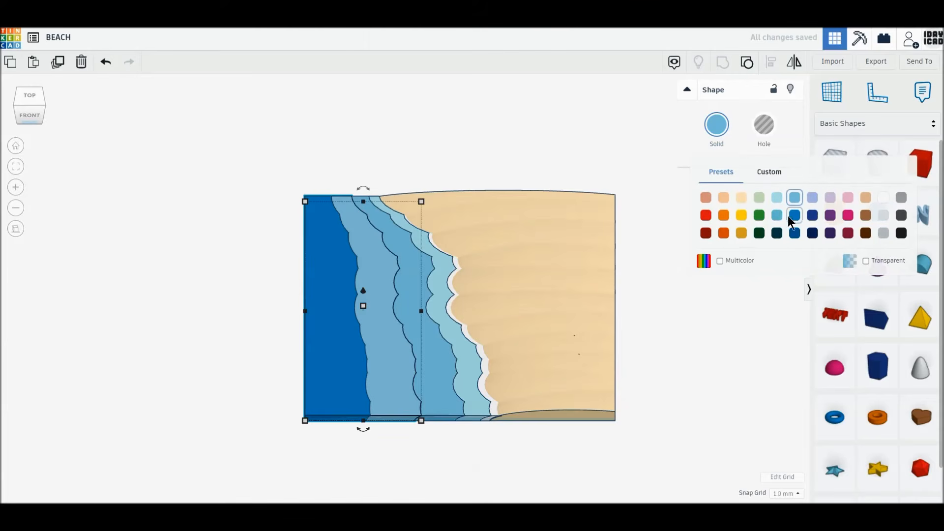
left_click(794, 216)
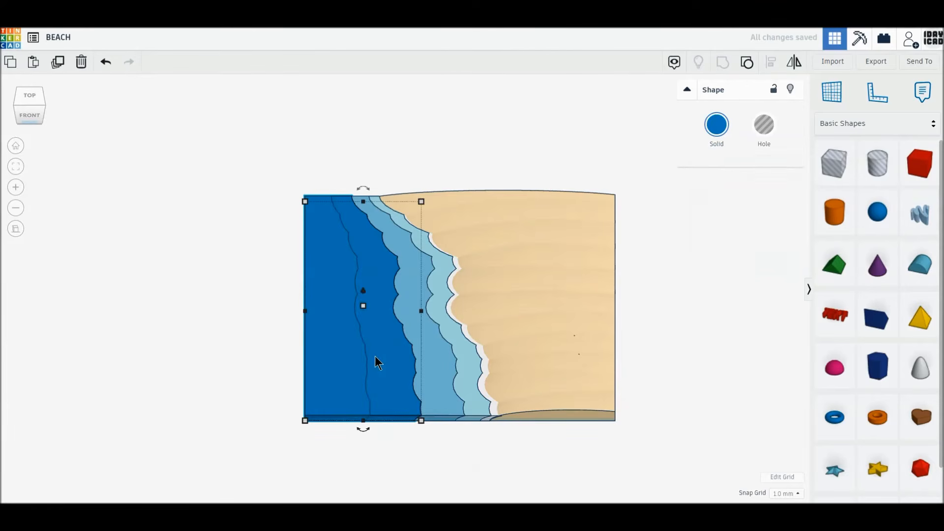
Recolour the narrowest, outermost sea layer dark navy blue.
left_click(334, 356)
left_click(724, 124)
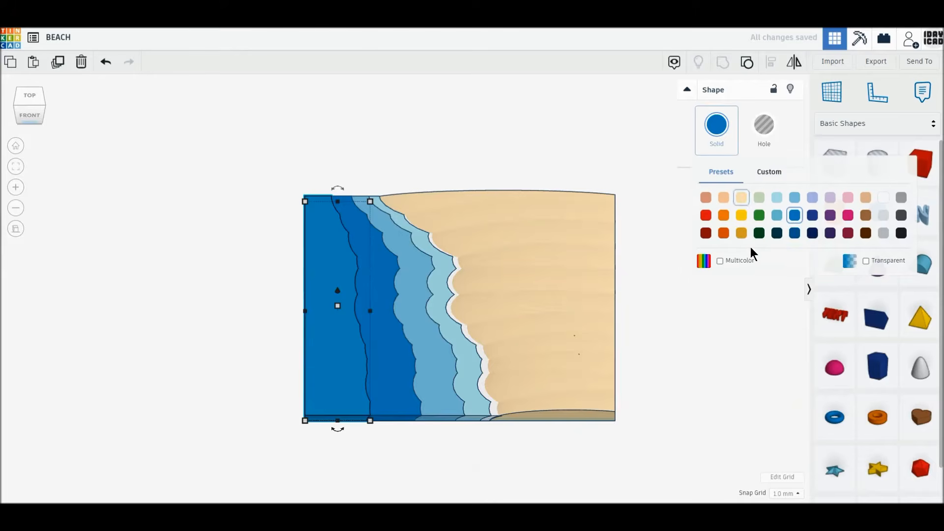
left_click(752, 287)
left_click(746, 294)
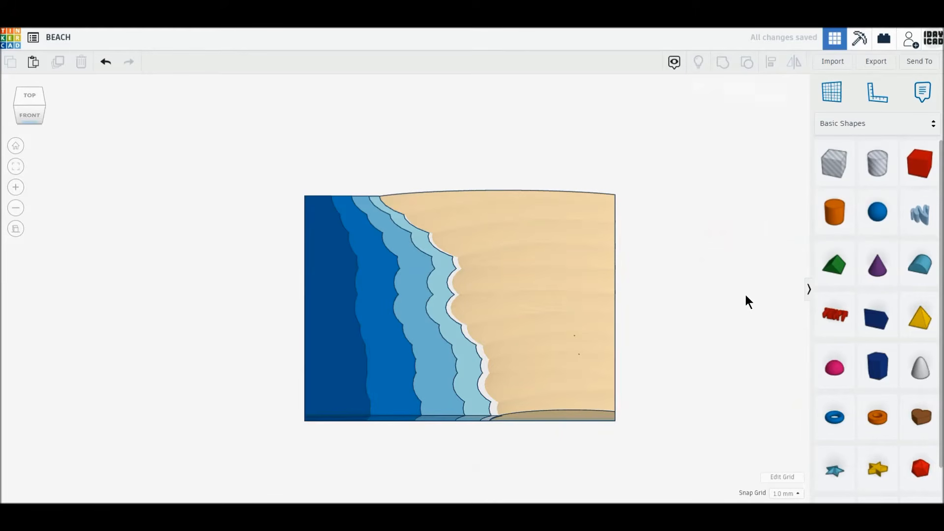
middle_click_drag(674, 313, 657, 309)
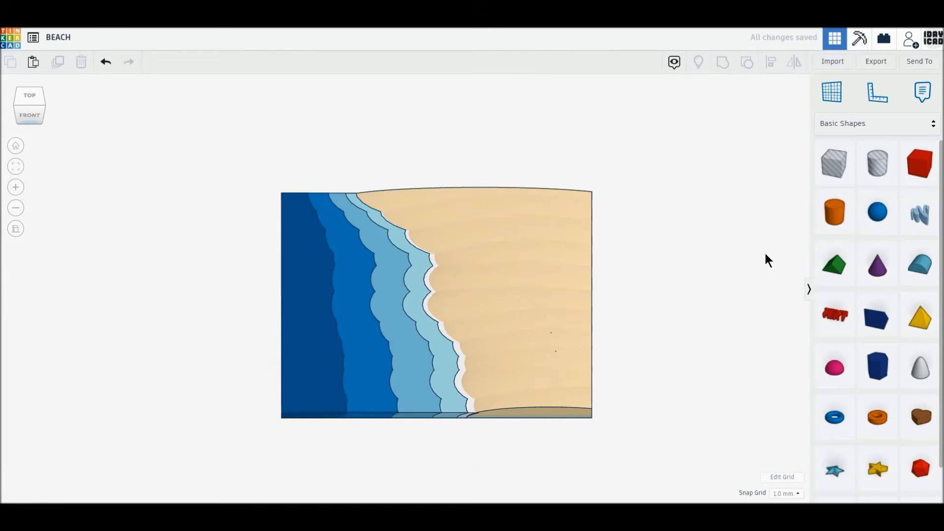
Place a paraboloid beside the sand for the umbrella canopy and size it 60 by 60 mm and 10 mm high.
left_click_drag(919, 367, 671, 341)
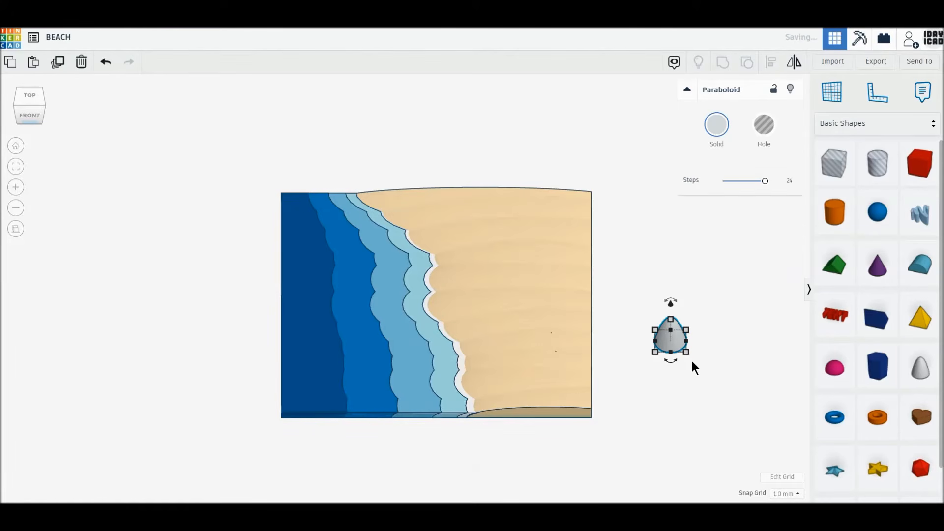
type("60")
key("Return")
left_click(793, 340)
type("60")
key("Return")
mouse_move(702, 341)
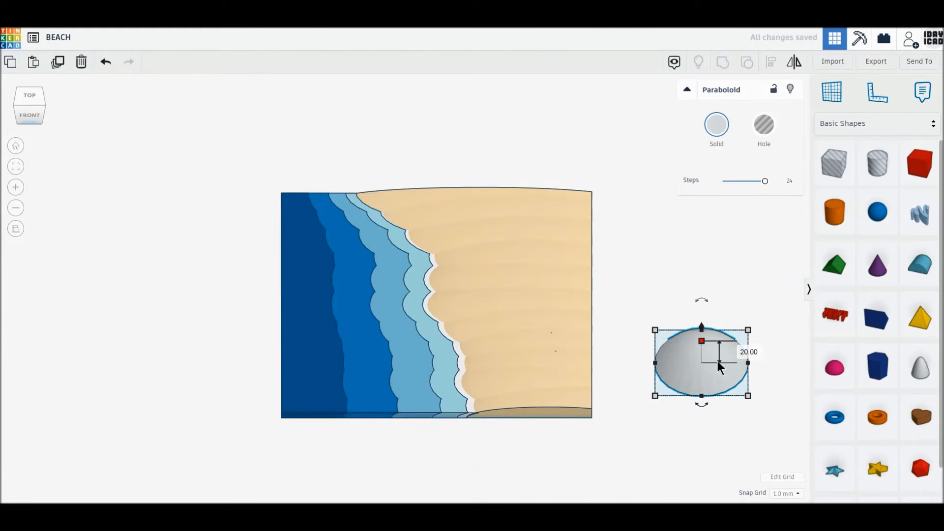
left_click(740, 351)
type("10")
key("Return")
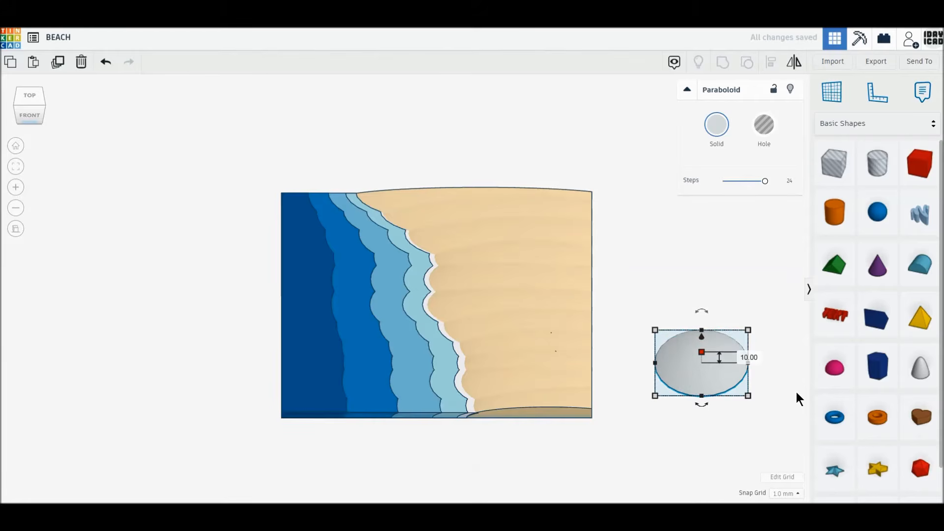
Set the paraboloid's steps to 8.
middle_click_drag(633, 308, 539, 261)
scroll(664, 354, "up", 6)
middle_click_drag(536, 347, 137, 319)
middle_click_drag(688, 332, 636, 339)
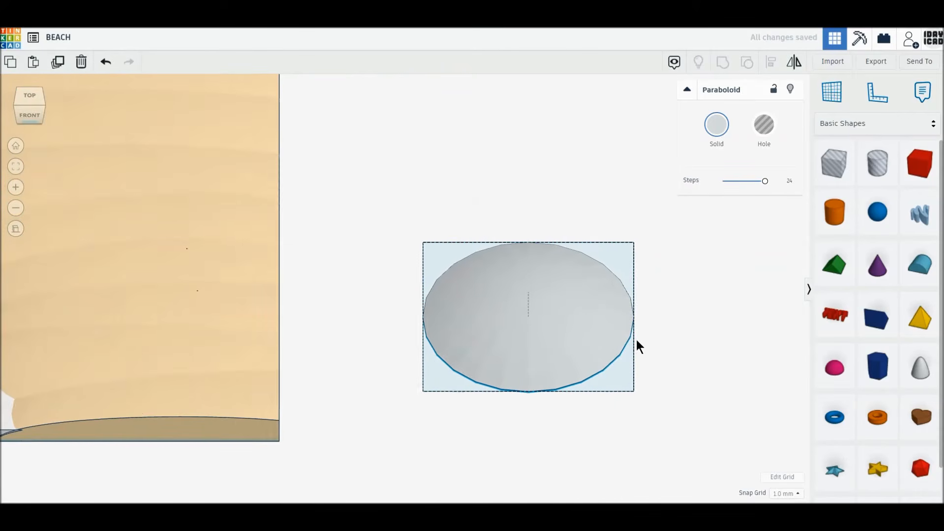
left_click(790, 181)
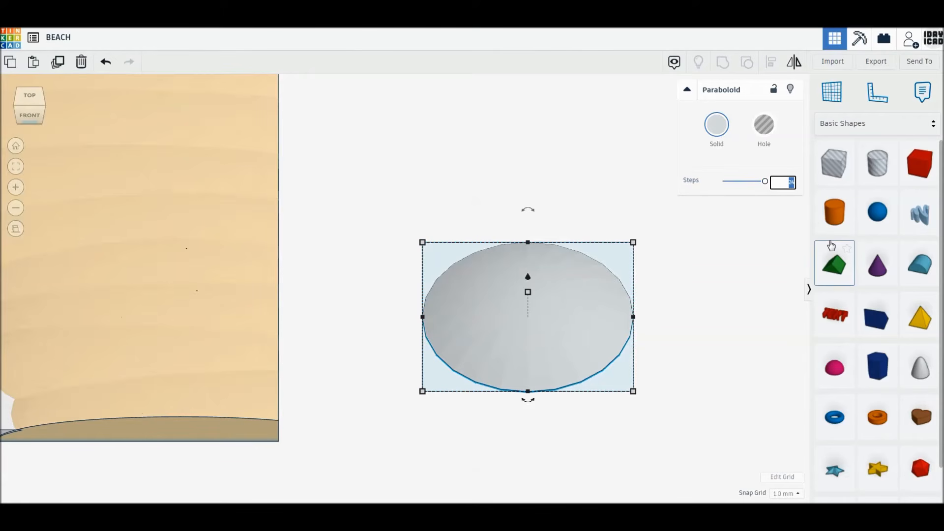
type("8")
key("Return")
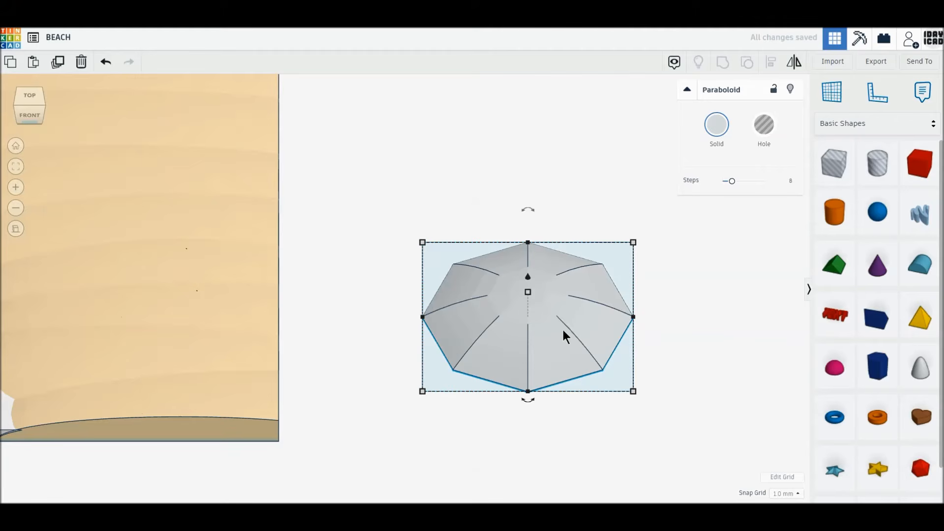
Set the paraboloid's steps to 16.
left_click(789, 180)
mouse_move(528, 209)
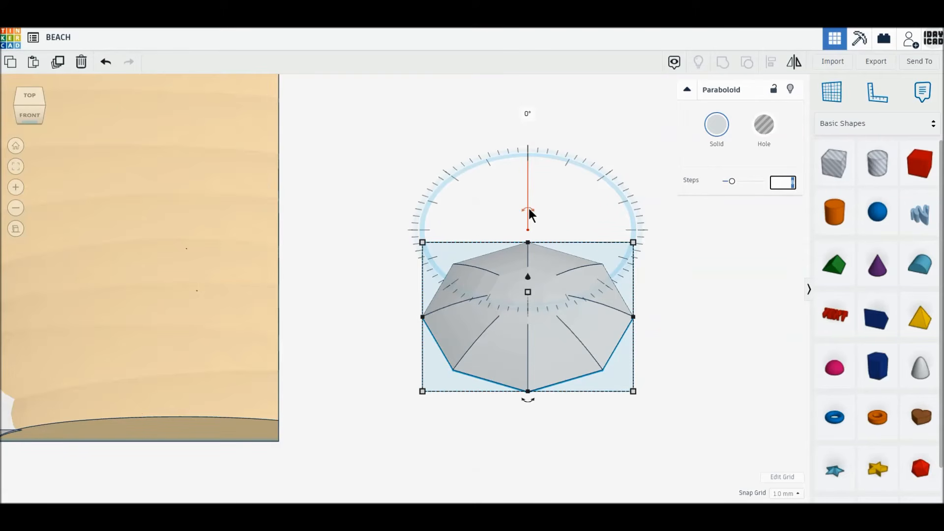
type("16")
key("Return")
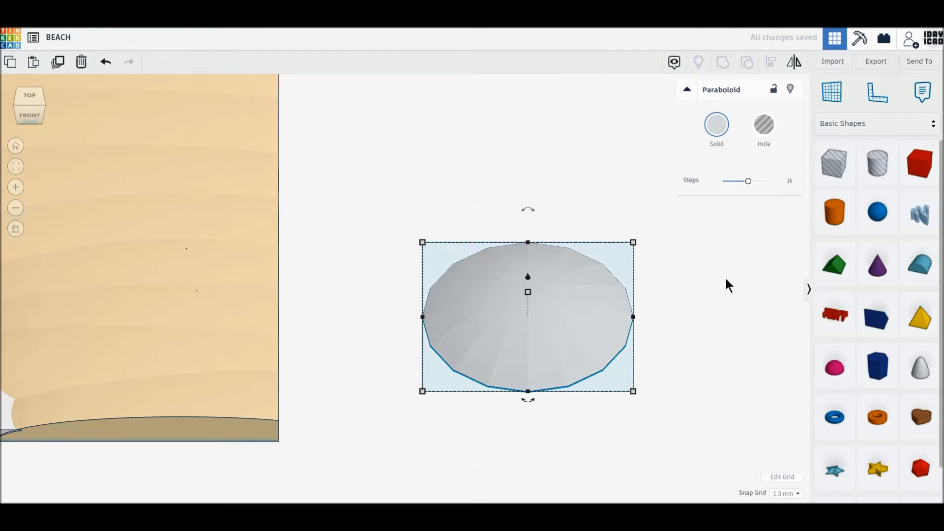
Duplicate the canopy paraboloid in place and raise the copy 0.5 mm.
left_click(58, 64)
left_click_drag(527, 275, 527, 279)
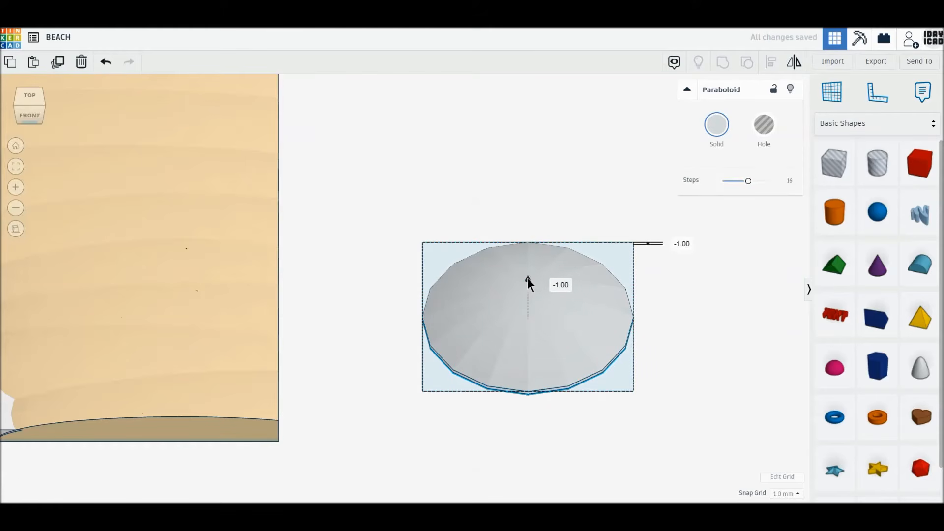
type("5")
key("Return")
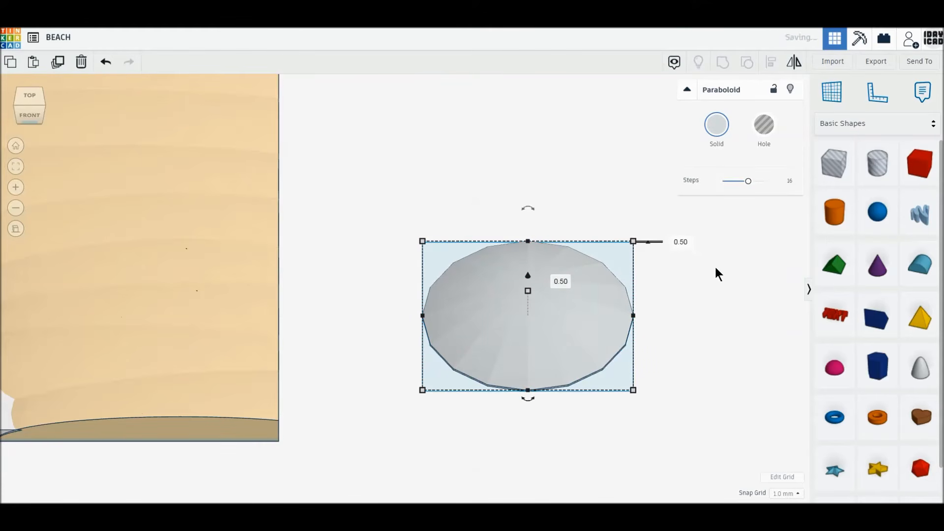
Try to hollow the canopy by making the raised paraboloid a hole and grouping it with the original, and undo the grouping.
left_click(759, 136)
left_click_drag(674, 373, 577, 296)
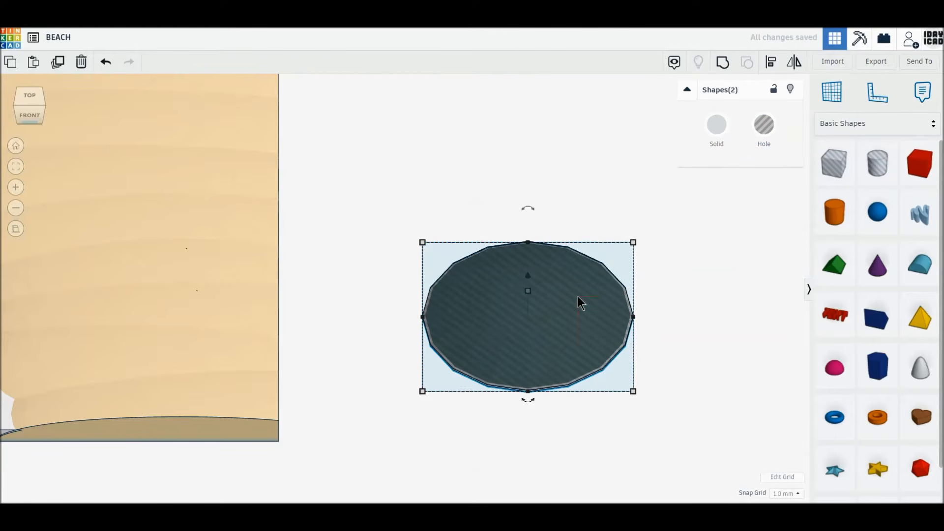
left_click(724, 63)
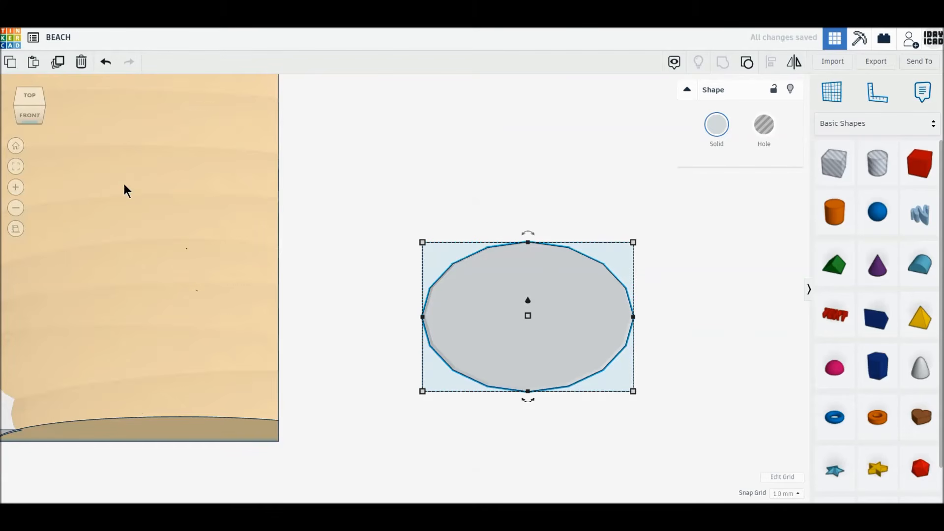
left_click(28, 114)
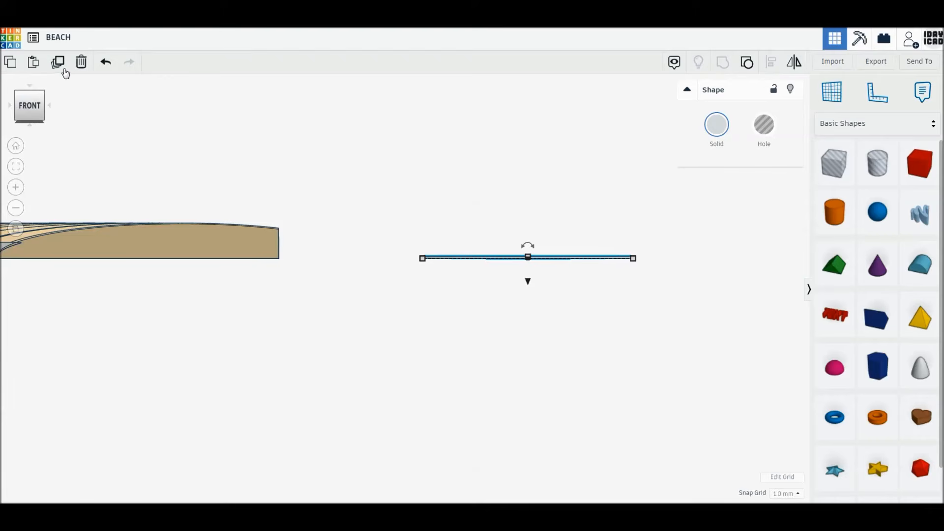
left_click(105, 62)
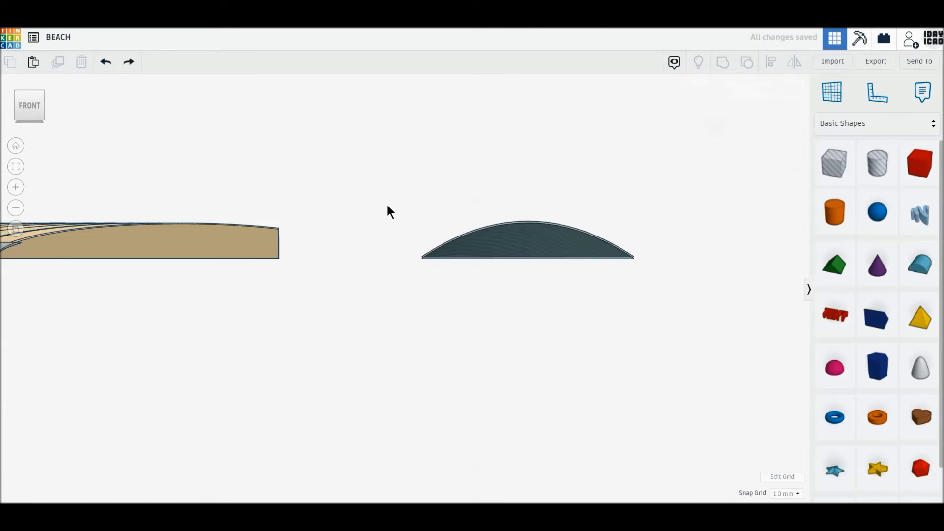
Change the raised paraboloid from a hole back to a solid.
scroll(547, 258, "up", 3)
middle_click_drag(598, 252, 486, 310)
scroll(500, 304, "up", 3)
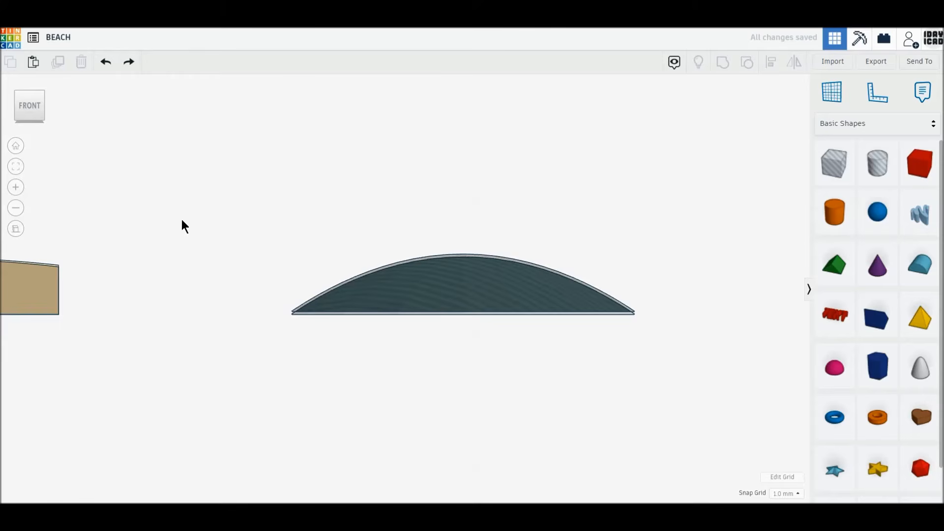
left_click(26, 91)
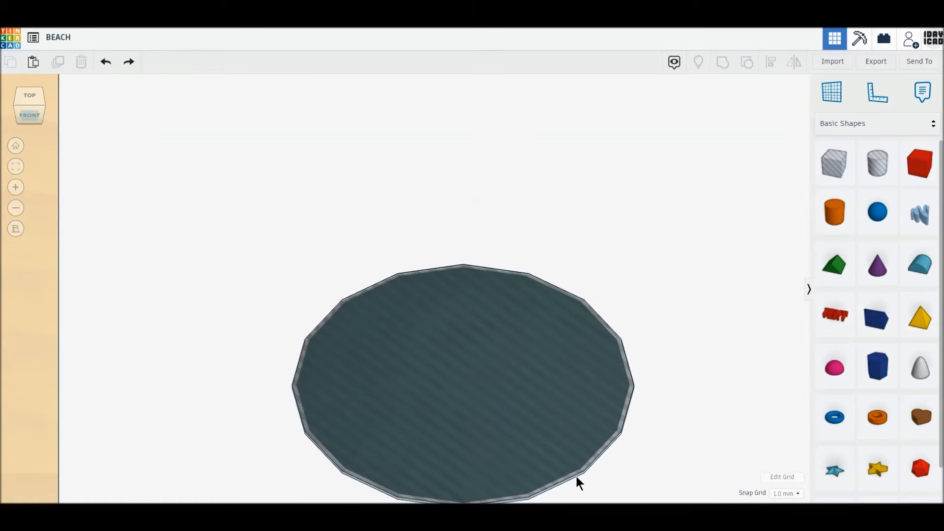
left_click_drag(544, 394, 495, 310)
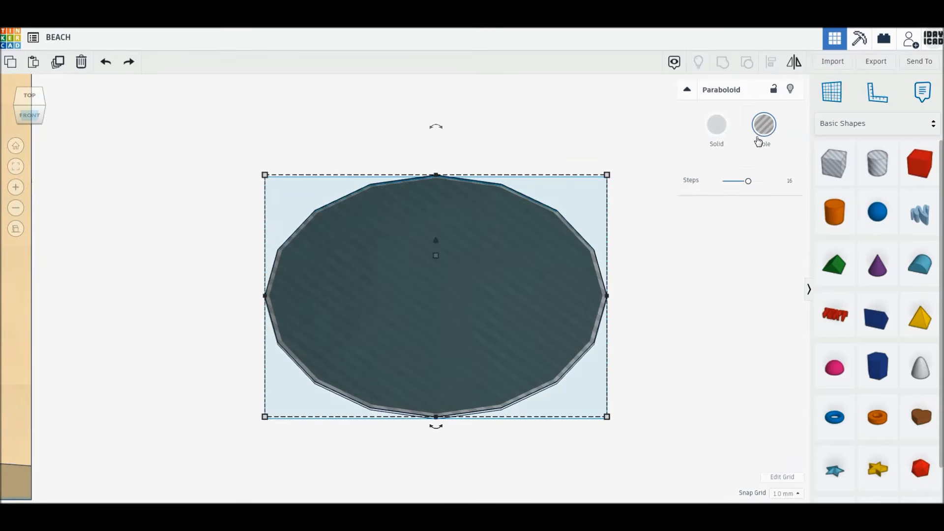
left_click(716, 127)
Turn the lower paraboloid into a hole and group it with the raised one to hollow out the canopy.
left_click(28, 123)
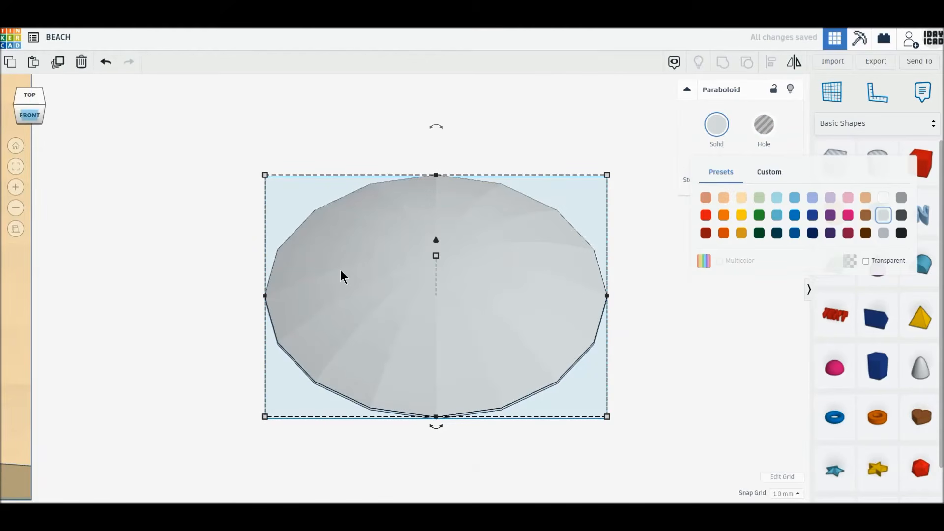
left_click(575, 265)
left_click(589, 256)
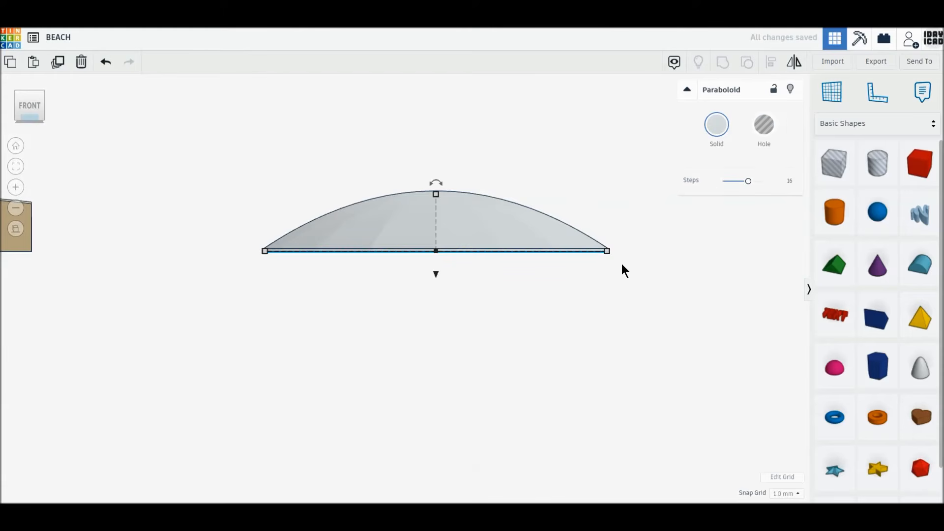
left_click(762, 127)
left_click_drag(640, 311, 490, 174)
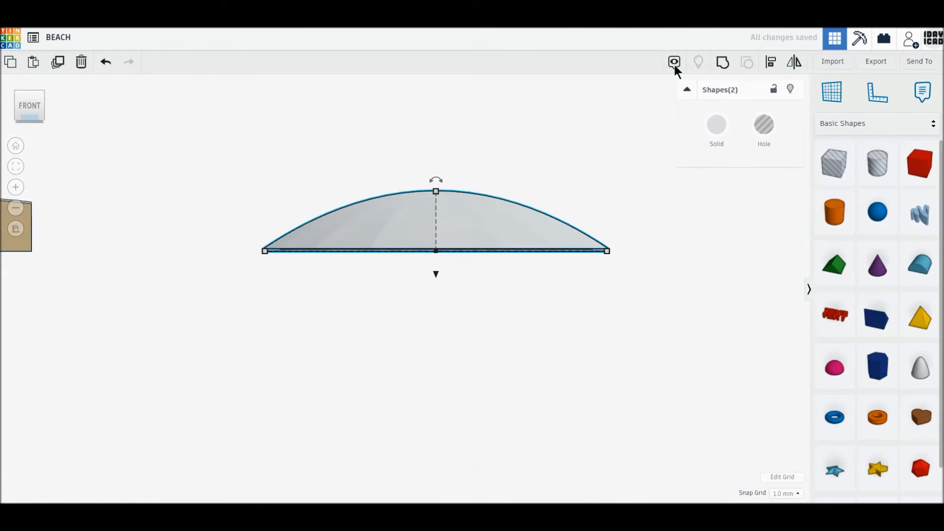
left_click(723, 63)
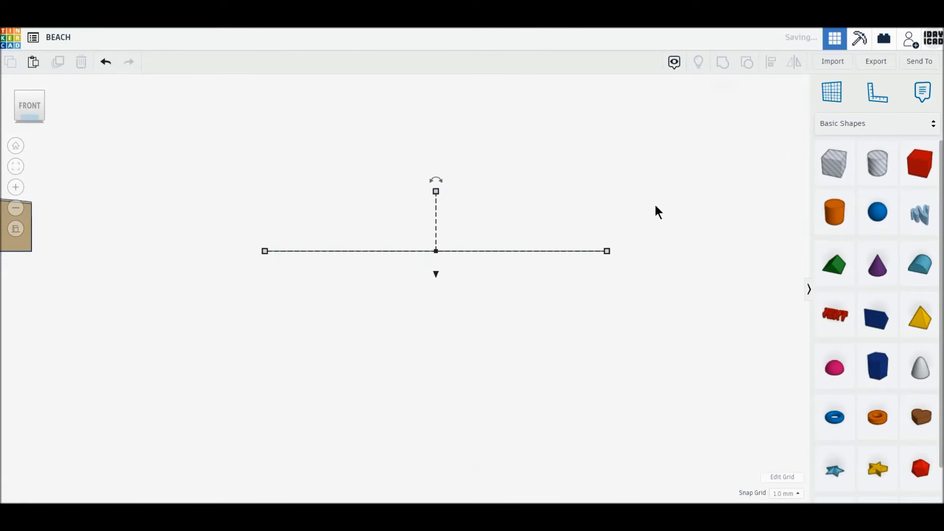
Place a hole box over the right half of the canopy and stretch it to 30 by 60 mm in top view.
left_click(28, 119)
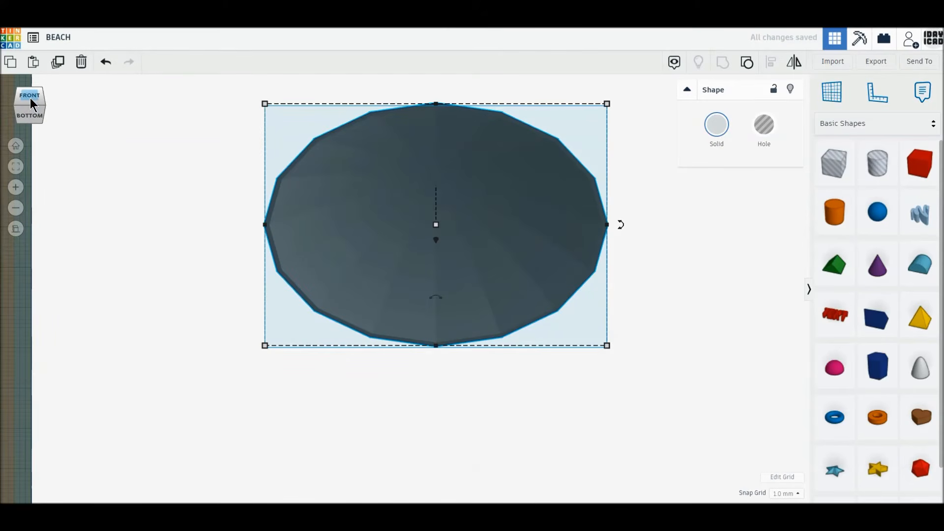
left_click(29, 87)
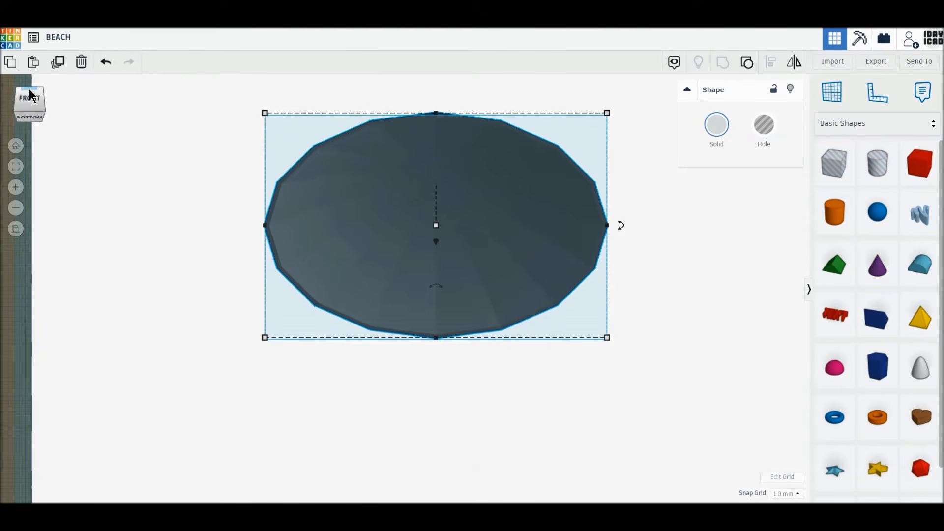
left_click(55, 142)
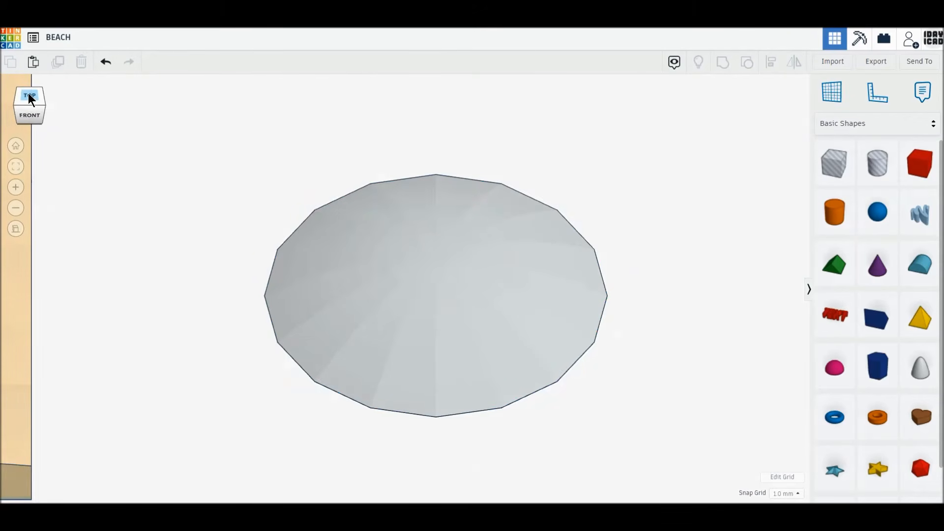
left_click(28, 94)
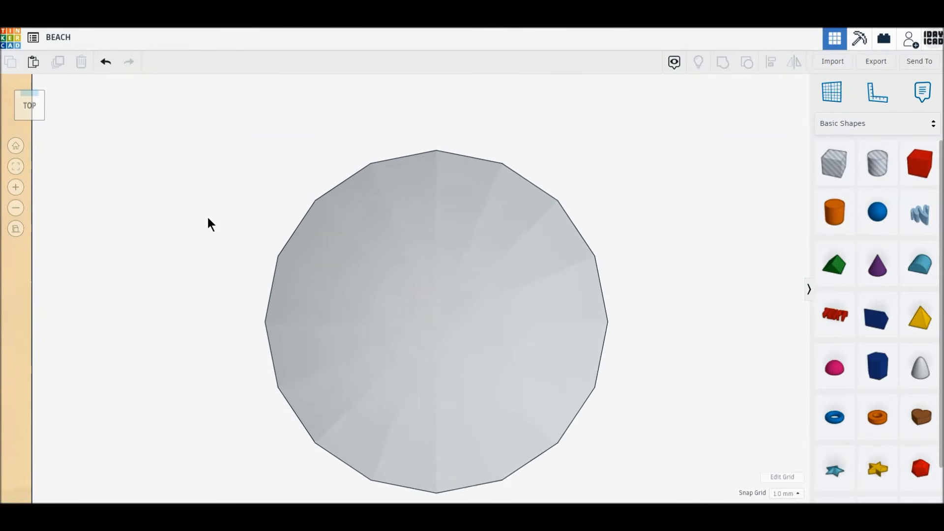
left_click_drag(831, 165, 495, 153)
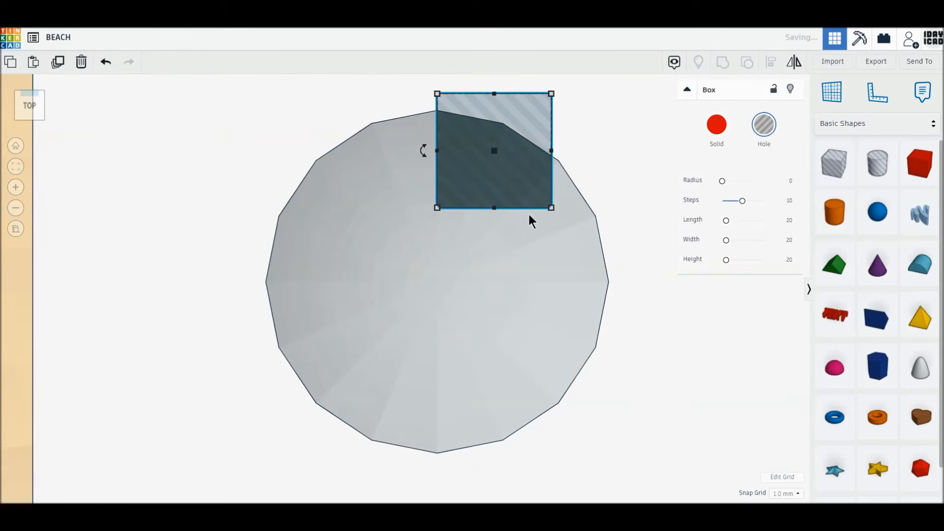
left_click_drag(552, 208, 609, 454)
left_click_drag(524, 97, 522, 109)
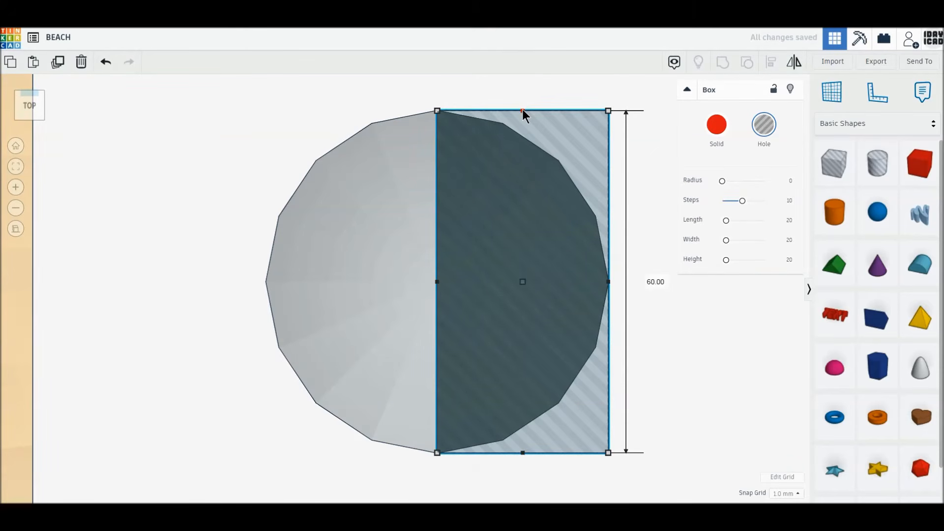
Duplicate the hole box and move the copy 30 mm to cover the left half of the canopy.
left_click(58, 61)
left_click_drag(597, 409, 423, 406)
left_click(581, 269, "shift")
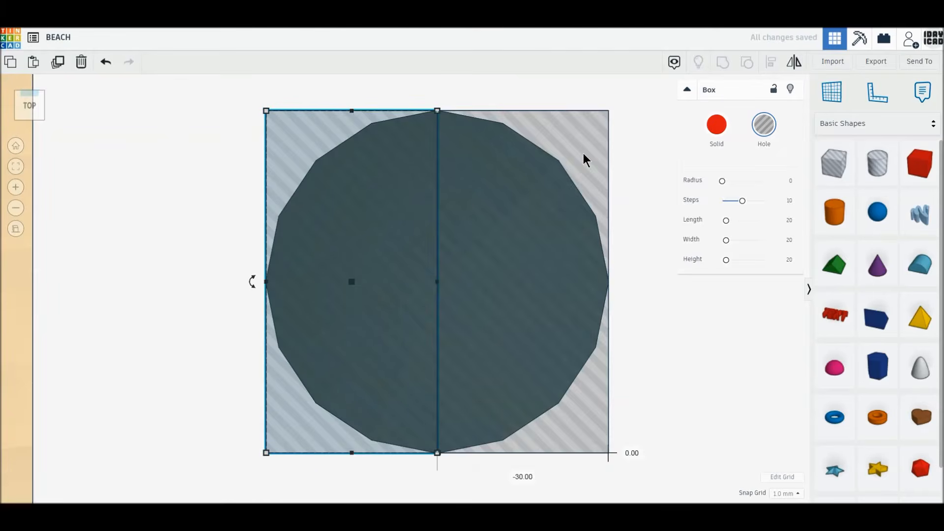
Duplicate both hole boxes together and rotate the copied pair counterclockwise by one canopy facet.
left_click(113, 182)
left_click(306, 140)
left_click(554, 137, "shift")
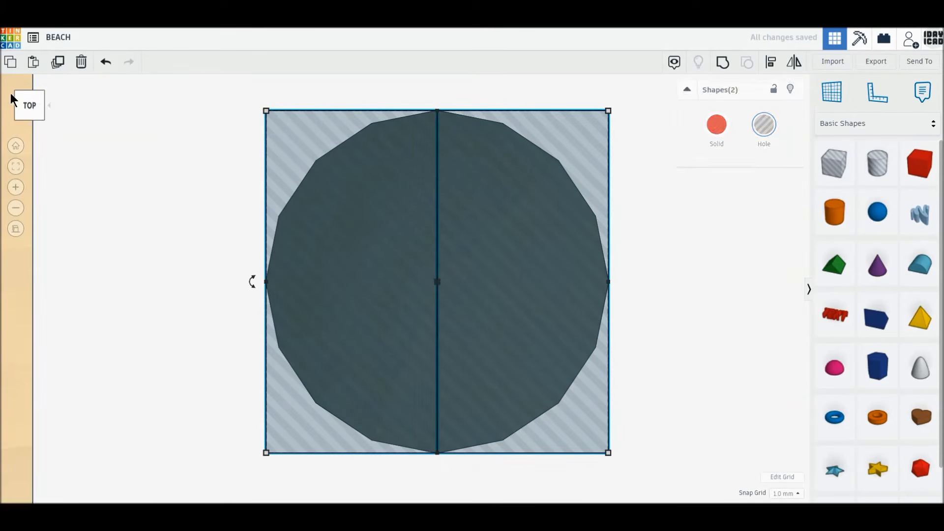
left_click(57, 68)
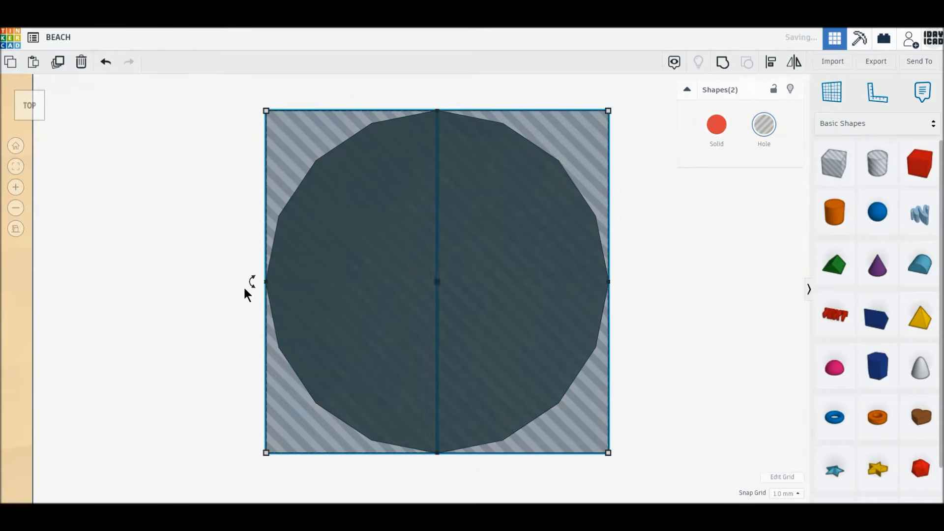
mouse_move(255, 295)
left_click_drag(255, 299, 273, 329)
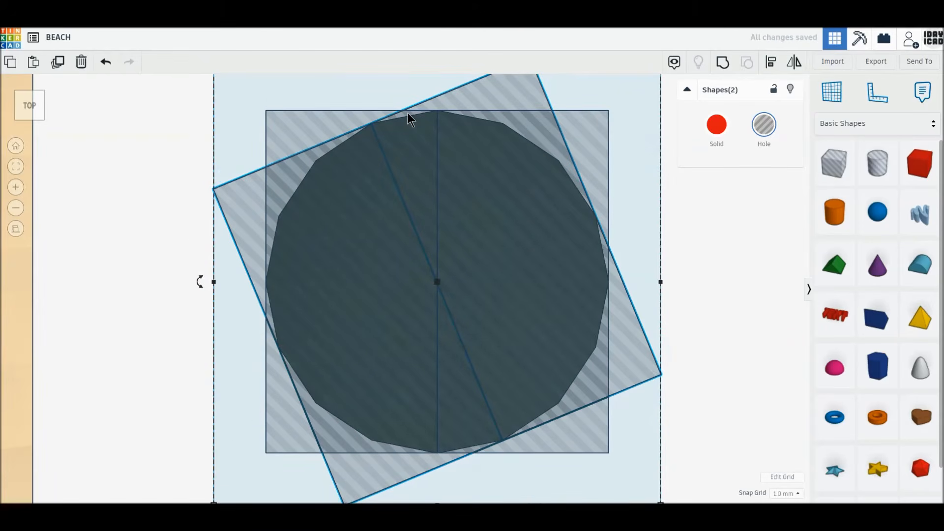
Delete only the right box of the rotated hole pair, keeping the rotated left box.
left_click(83, 61)
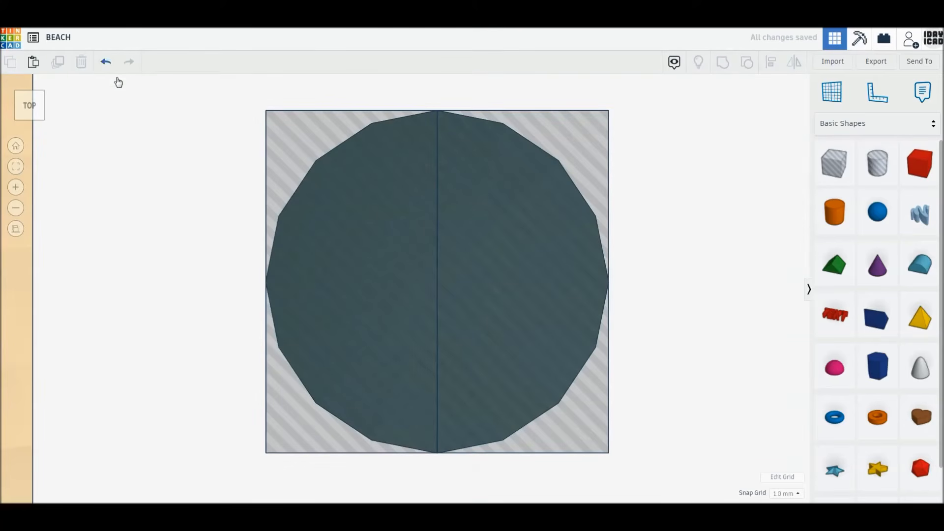
left_click(106, 62)
scroll(339, 150, "down", 1)
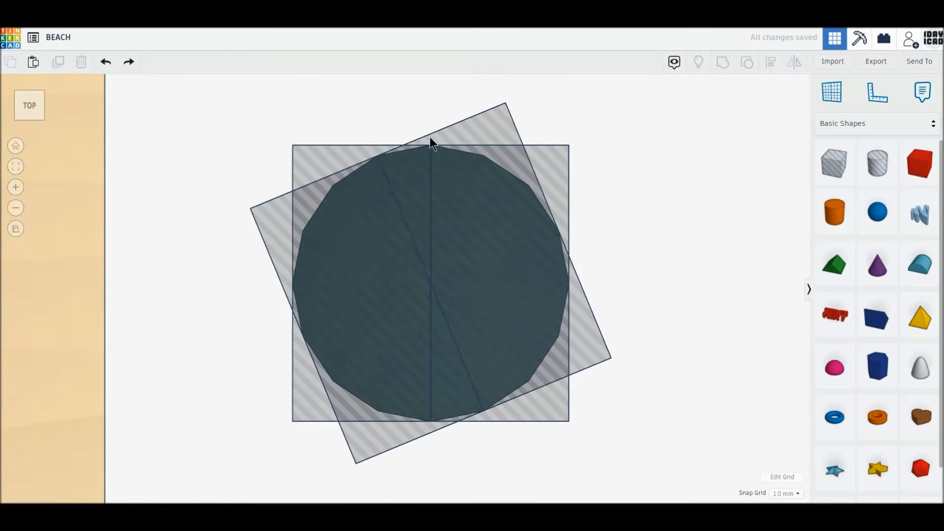
left_click(493, 137)
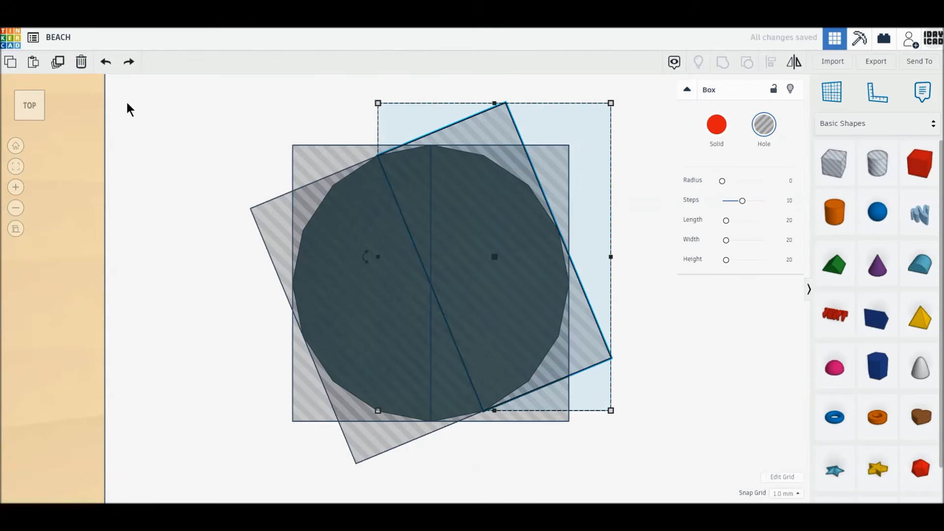
left_click(81, 62)
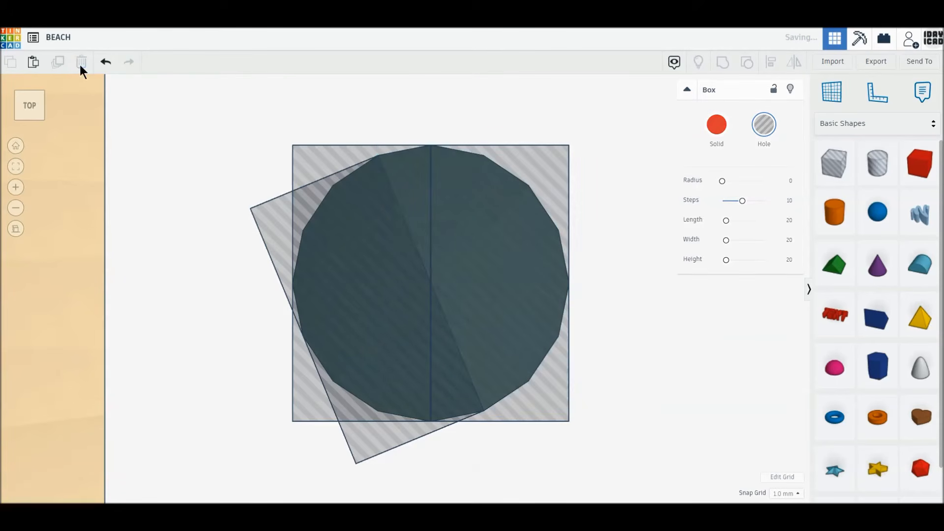
Delete the upright left hole box and group the canopy with the two remaining holes to cut out a single wedge.
left_click(322, 159)
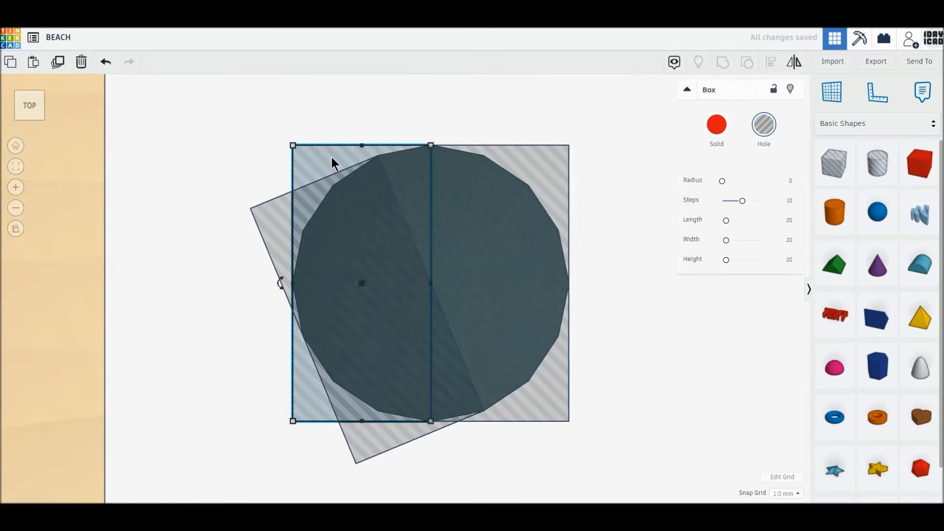
left_click(82, 63)
left_click_drag(321, 117, 562, 372)
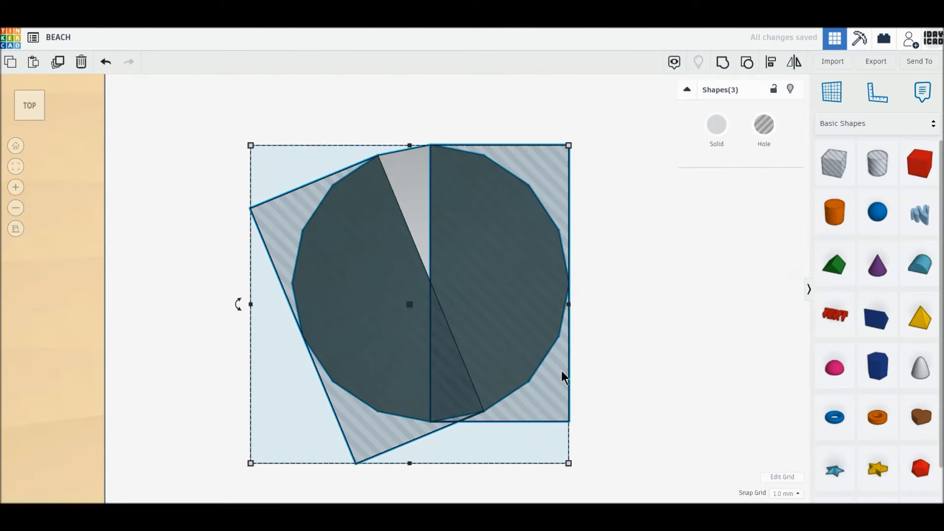
left_click(723, 69)
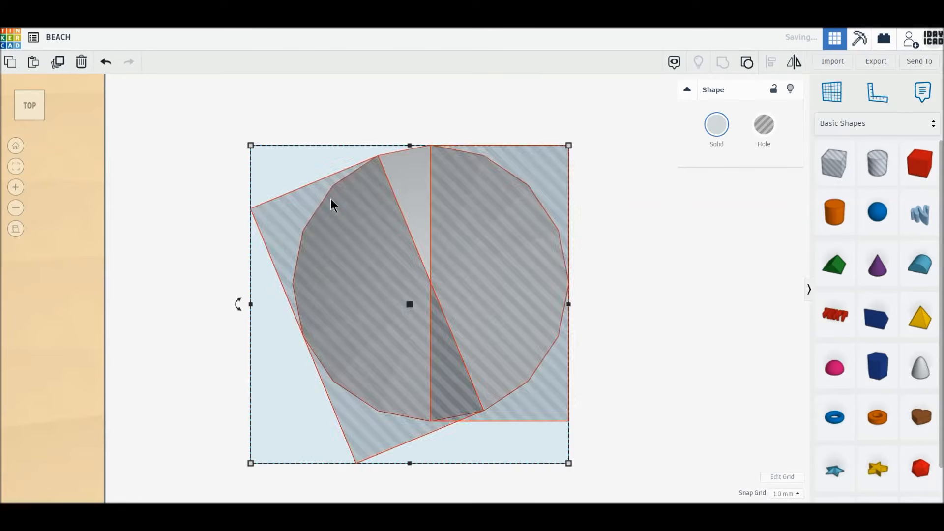
Duplicate the canopy wedge, rotate the copy by half a turn and place it directly opposite so the two tips meet.
left_click(60, 64)
mouse_move(362, 212)
left_click_drag(362, 212, 434, 217)
left_click_drag(391, 238, 441, 367)
left_click_drag(435, 297, 434, 299)
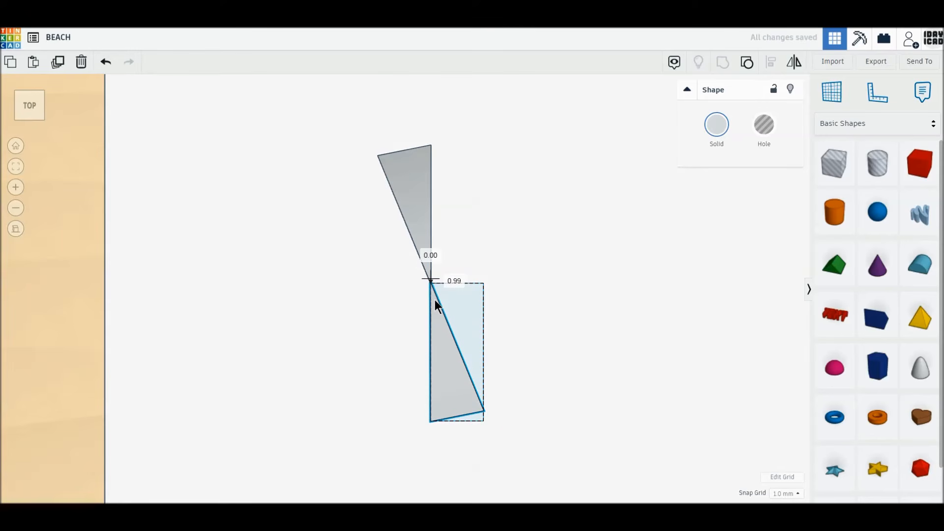
Duplicate the wedge pair with a 22.5° rotation and repeat the duplication until 16 segments complete the canopy.
left_click(553, 341)
left_click_drag(333, 202, 482, 335)
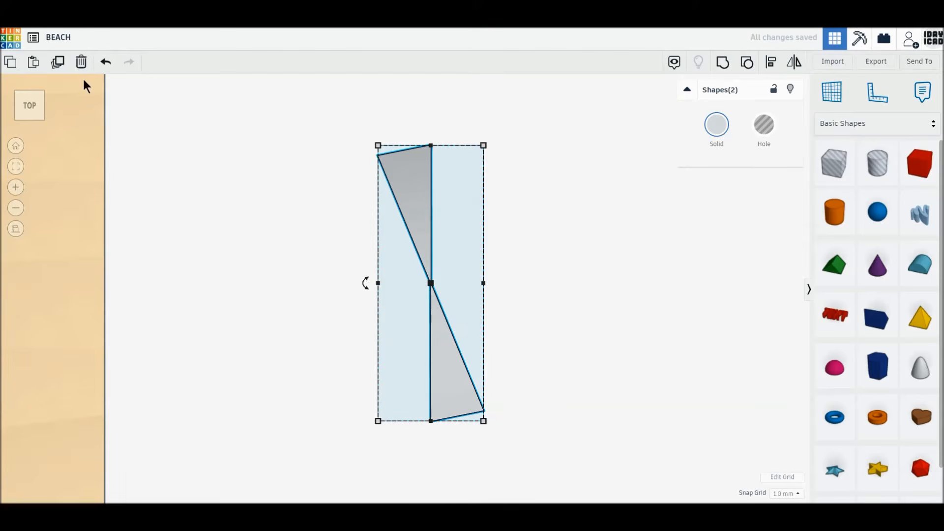
left_click(59, 64)
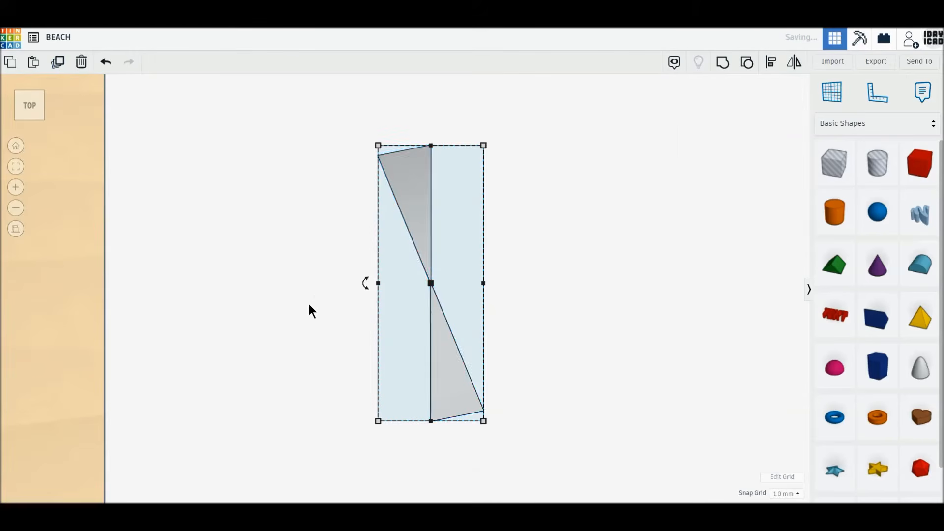
left_click_drag(364, 283, 315, 324)
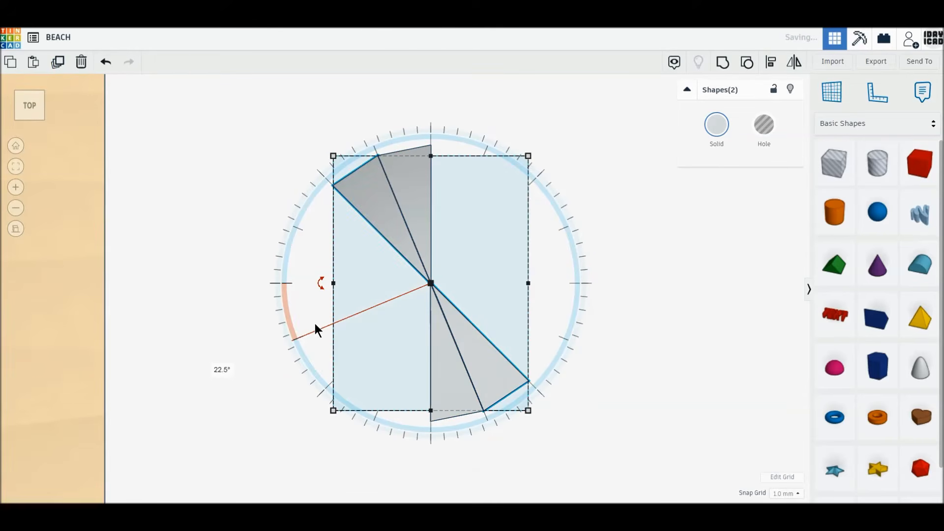
left_click(58, 63)
left_click(58, 63)
left_click(58, 63)
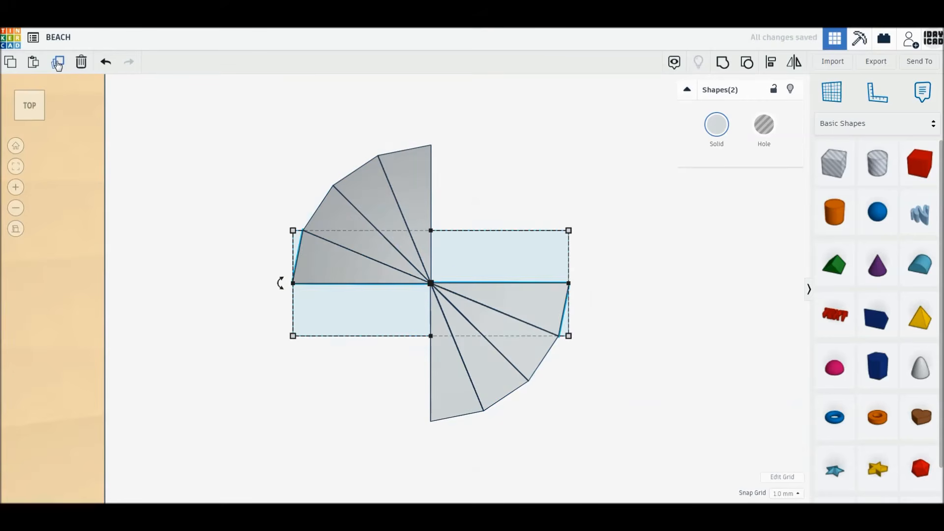
left_click(58, 63)
left_click(58, 63)
left_click(58, 63)
left_click(58, 63)
Colour all 16 canopy segments white.
left_click_drag(235, 126, 591, 432)
left_click(717, 125)
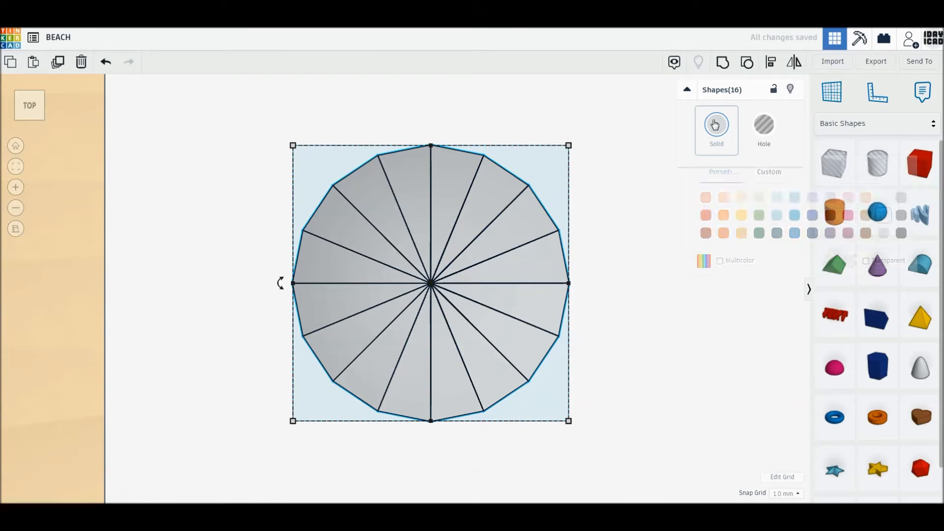
left_click(884, 197)
left_click(654, 300)
Colour every second canopy segment yellow, eight in total, to make alternating stripes.
left_click(375, 212)
left_click(321, 263, "shift")
left_click(355, 347, "shift")
left_click(413, 384, "shift")
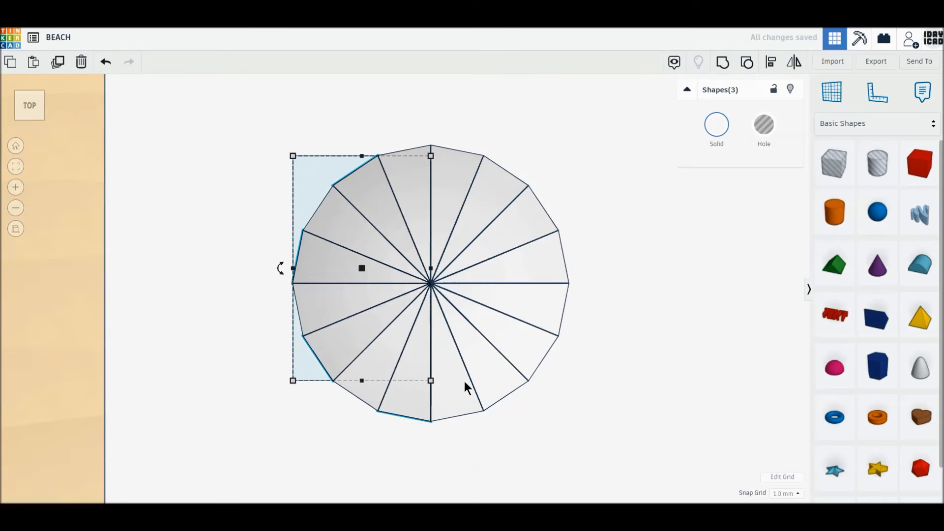
left_click(493, 386, "shift")
left_click(534, 300, "shift")
left_click(527, 268, "shift")
left_click(509, 228, "shift")
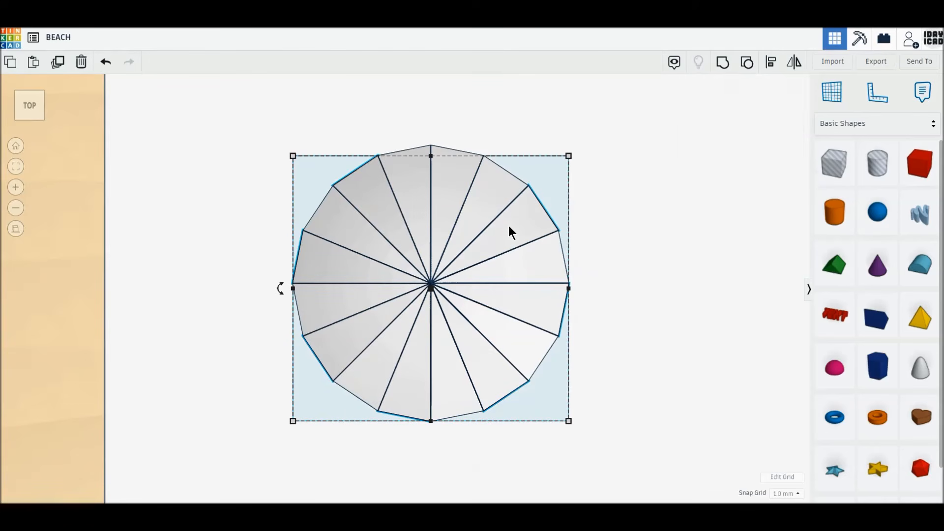
left_click(451, 190, "shift")
left_click(717, 125)
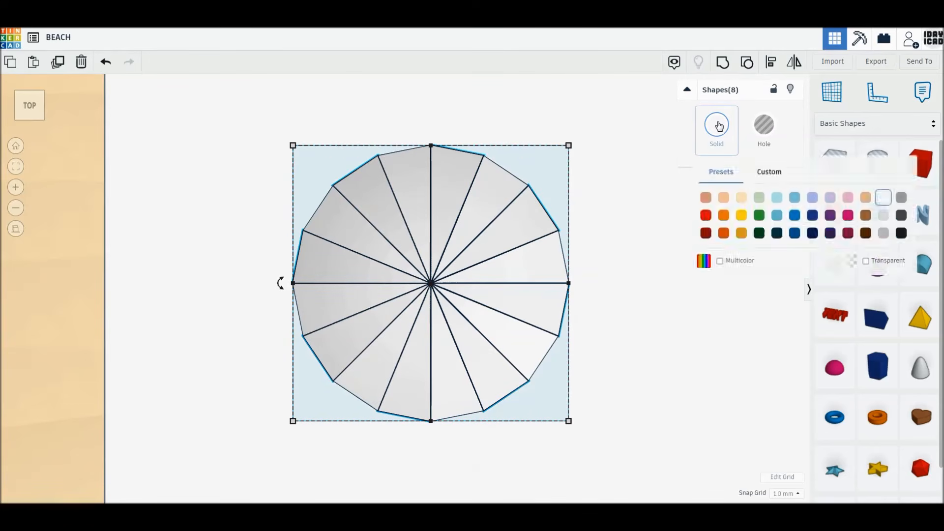
left_click(742, 215)
left_click(651, 327)
Add a cylinder beside the canopy as the umbrella pole, size it 2 by 2 mm and colour it light grey.
left_click_drag(834, 211, 657, 320)
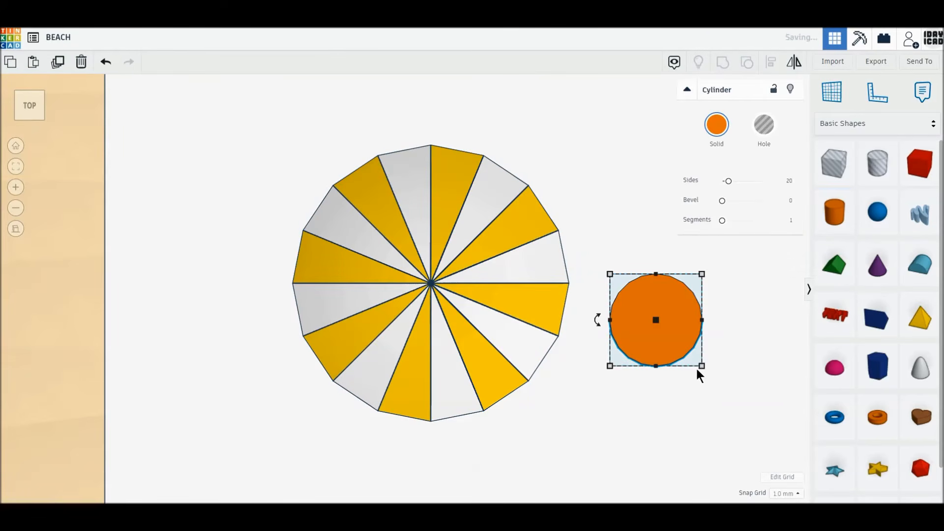
type("2")
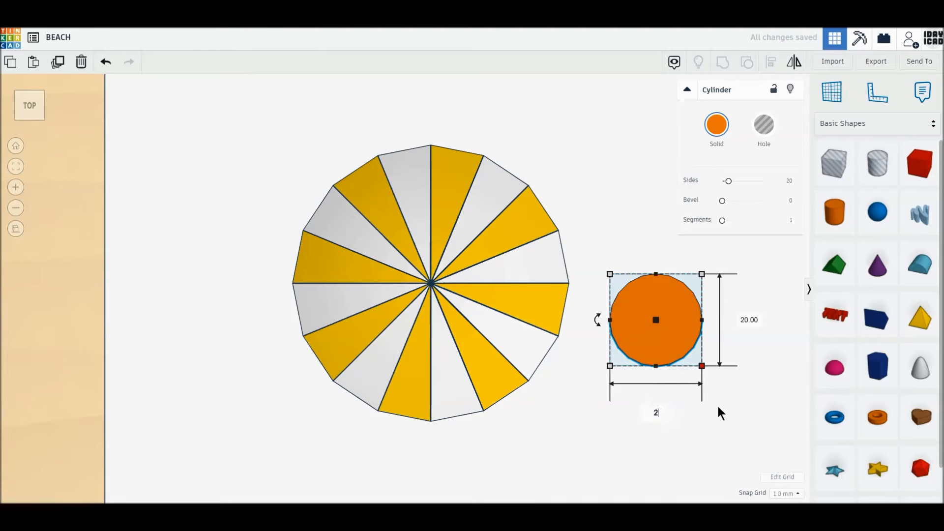
key("Return")
left_click(667, 320)
type("2")
key("Return")
left_click(716, 124)
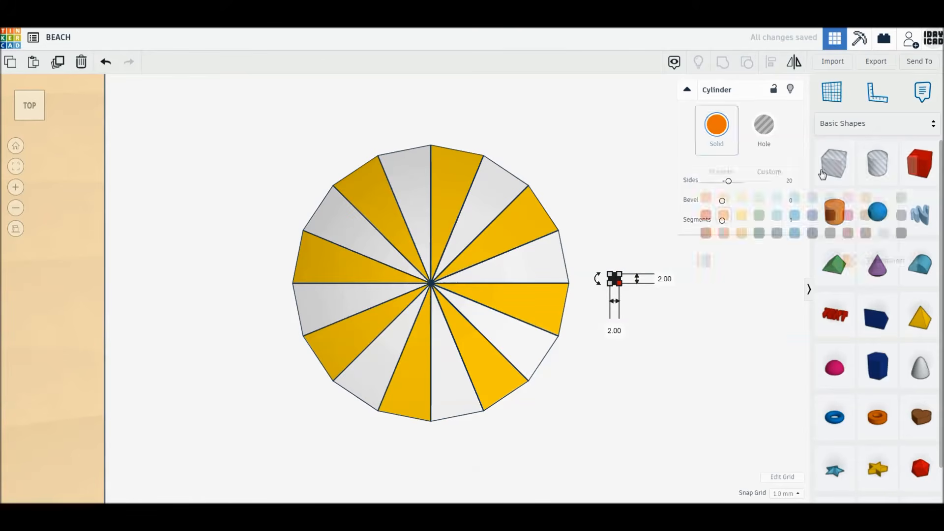
left_click(881, 212)
left_click(703, 363)
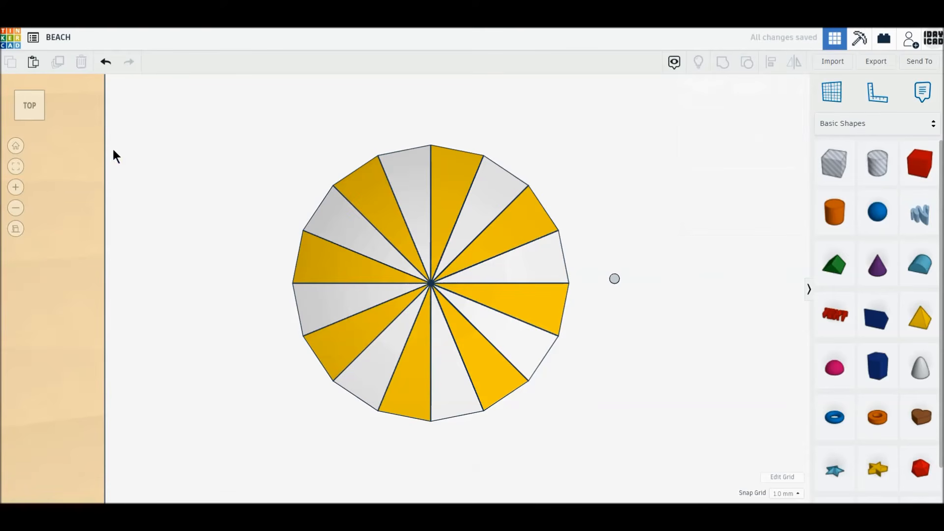
Group the 16 canopy segments and enable Multicolor to keep the yellow and white stripes.
left_click(30, 117)
left_click_drag(274, 132, 544, 374)
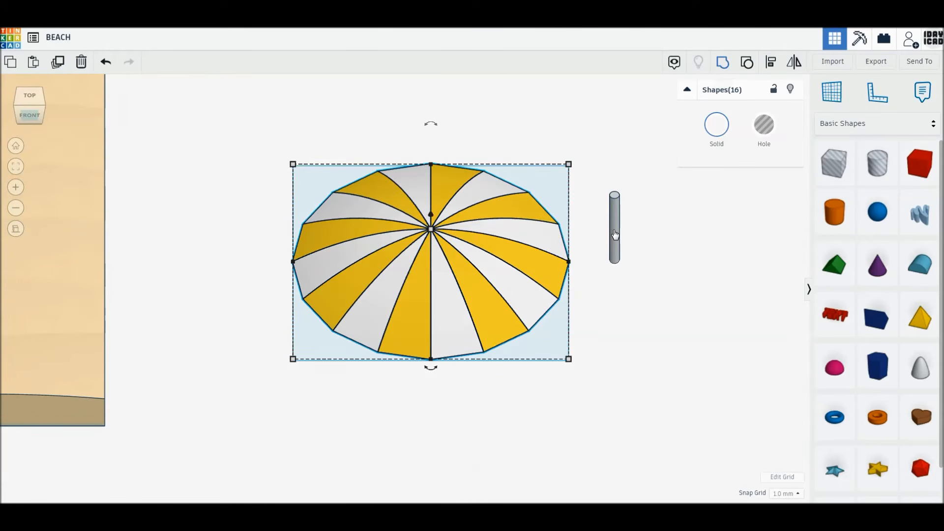
key("ctrl+g")
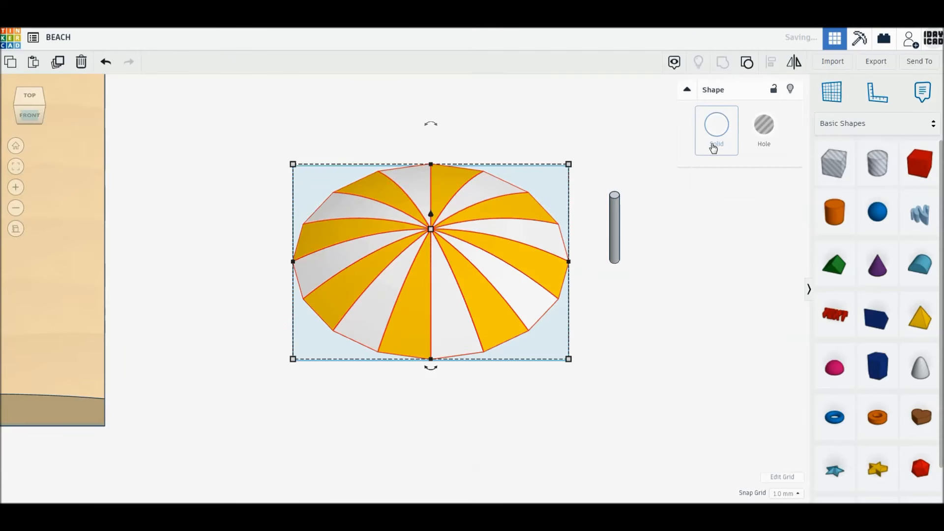
left_click(714, 145)
left_click(720, 261)
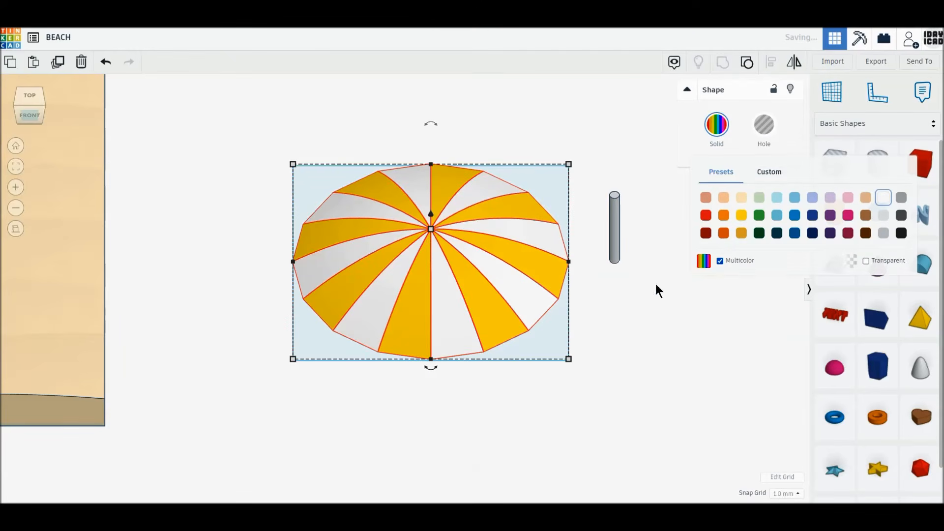
Set the umbrella pole's height to 80 mm.
left_click(618, 255)
mouse_move(616, 195)
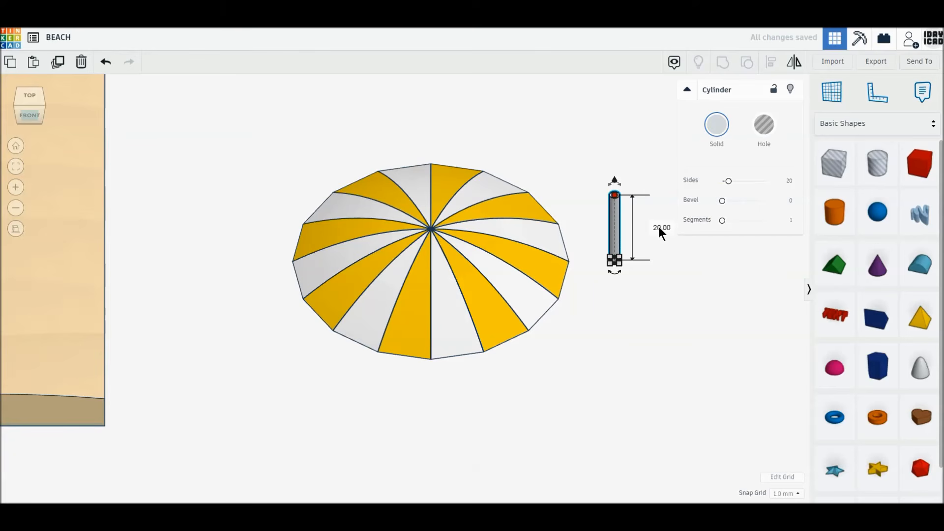
type("80")
key("Return")
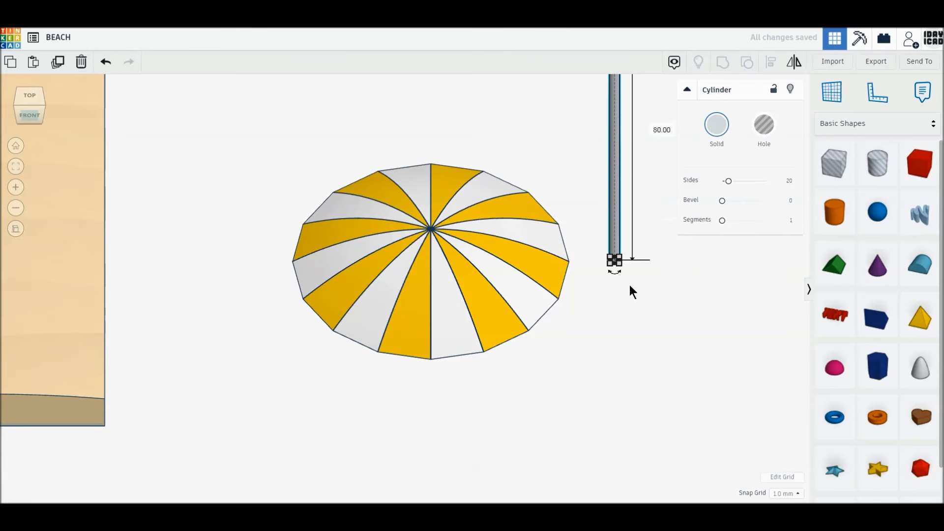
Align the canopy with the pole so their tops are level and both are centred along the width.
scroll(630, 284, "down", 2)
left_click_drag(630, 286, 420, 177)
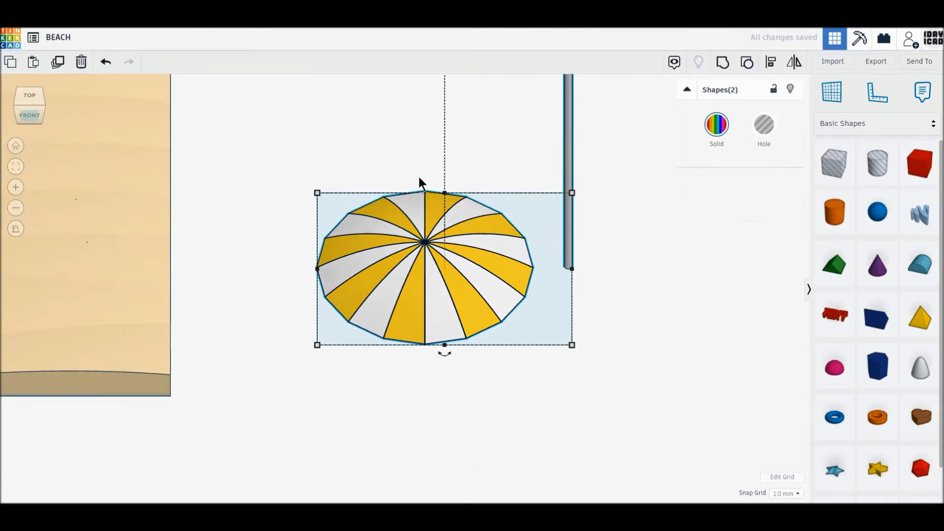
scroll(530, 178, "down", 2)
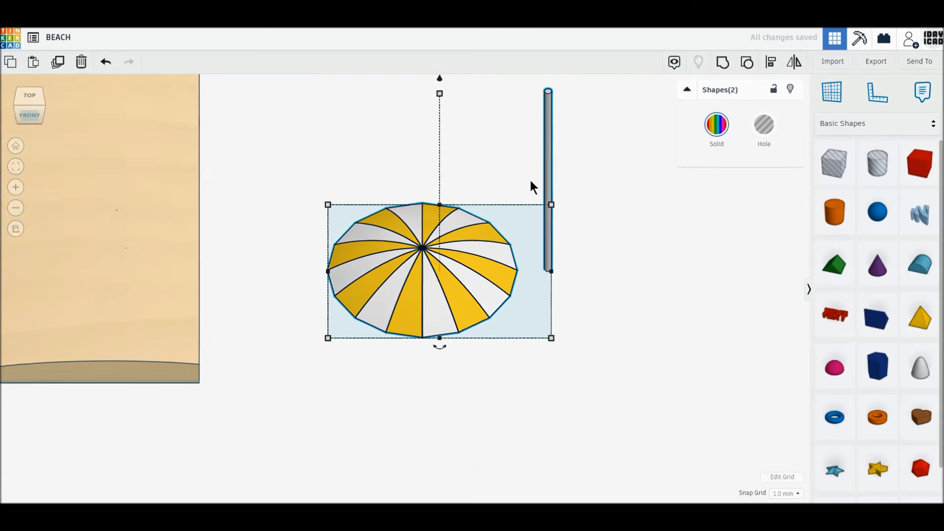
left_click(773, 64)
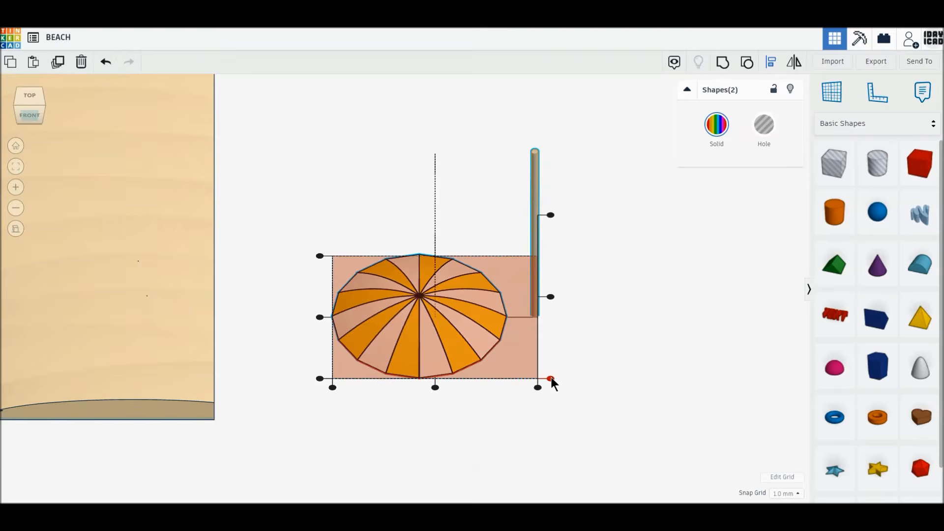
left_click(550, 215)
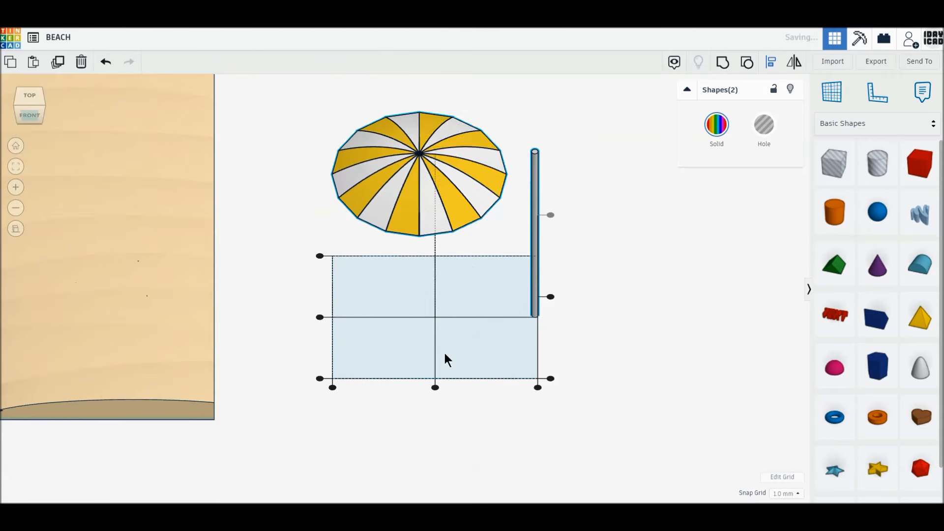
left_click(435, 387)
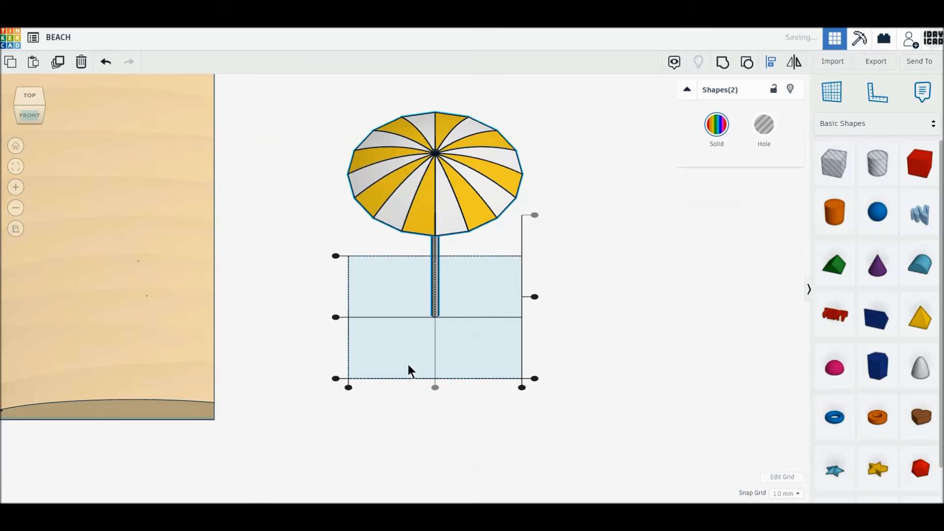
left_click(641, 295)
Add a Scribble shape and draw a lounge chair side profile with a flat seat, two slanted legs and a raised backrest.
mouse_move(908, 224)
left_mouse_down()
mouse_move(535, 367)
mouse_move(525, 361)
left_mouse_up()
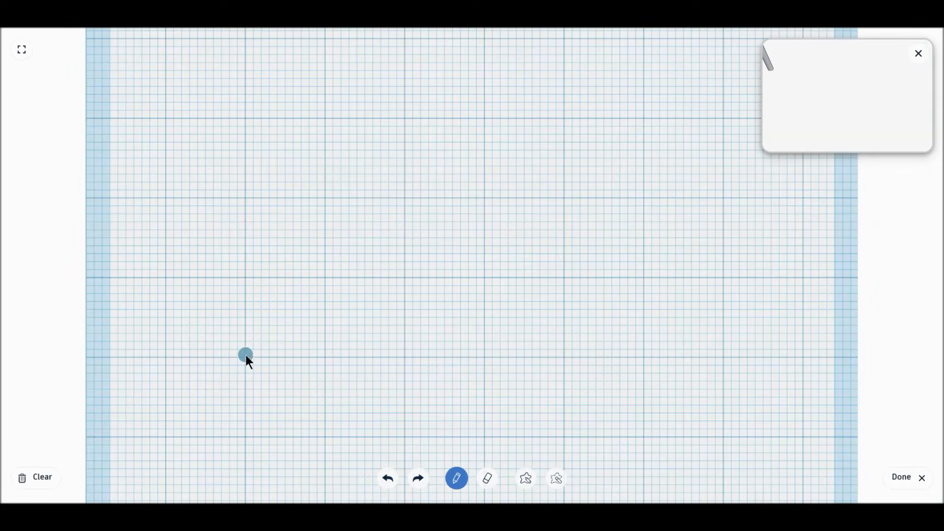
mouse_move(168, 441)
left_mouse_down()
mouse_move(328, 279)
mouse_move(623, 283)
left_mouse_up()
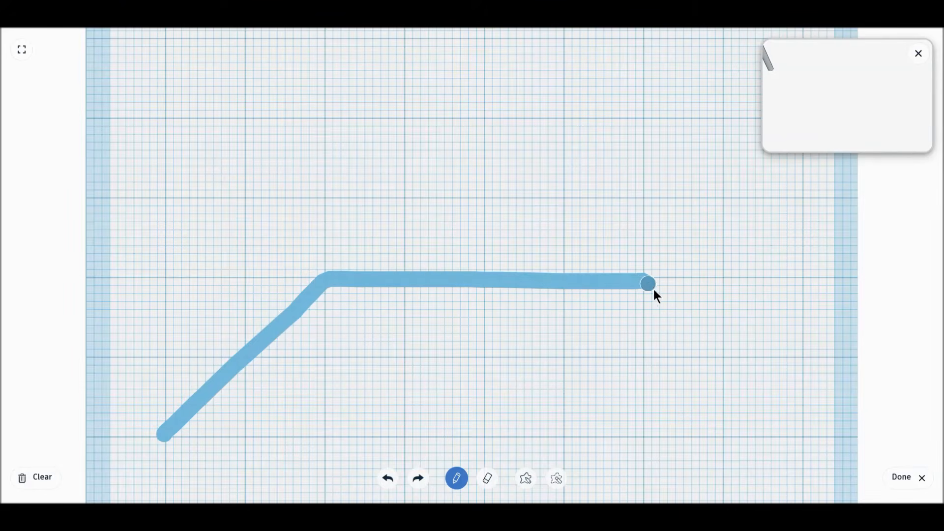
left_click_drag(799, 429, 808, 435)
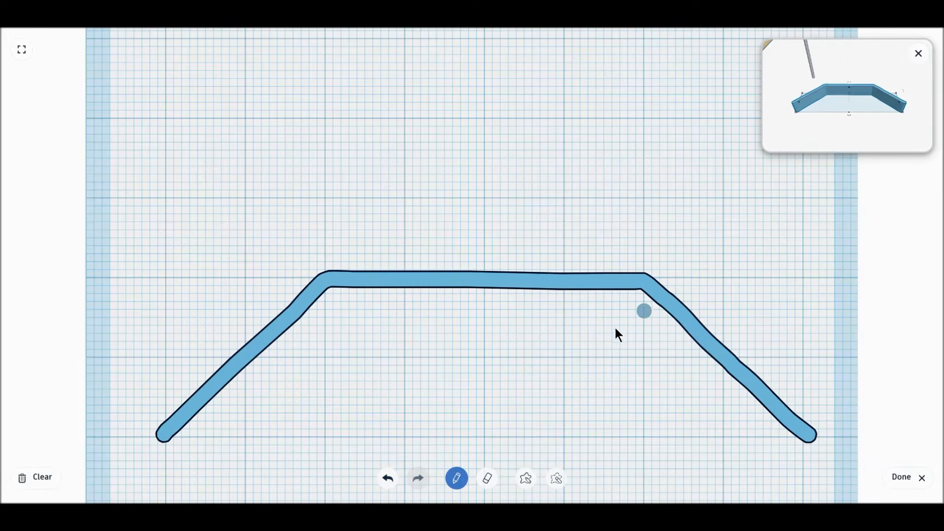
left_click_drag(642, 277, 796, 114)
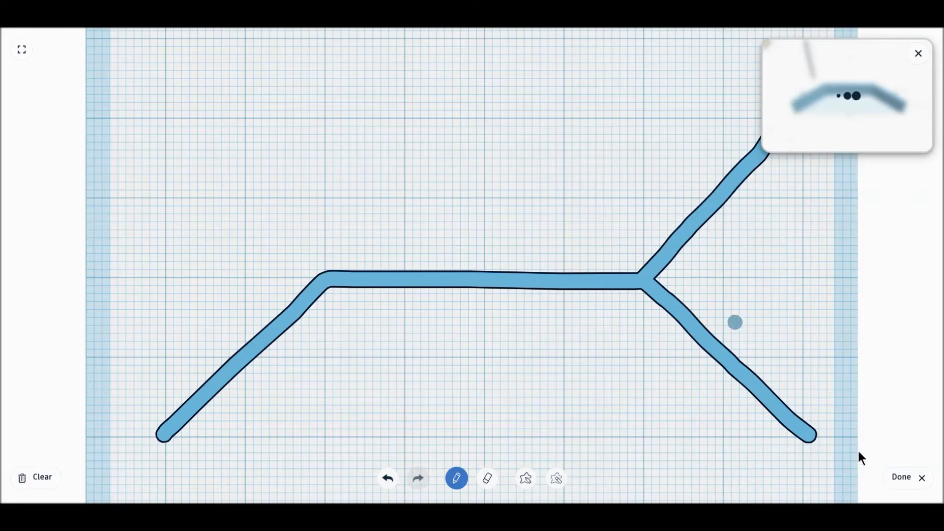
left_click(897, 481)
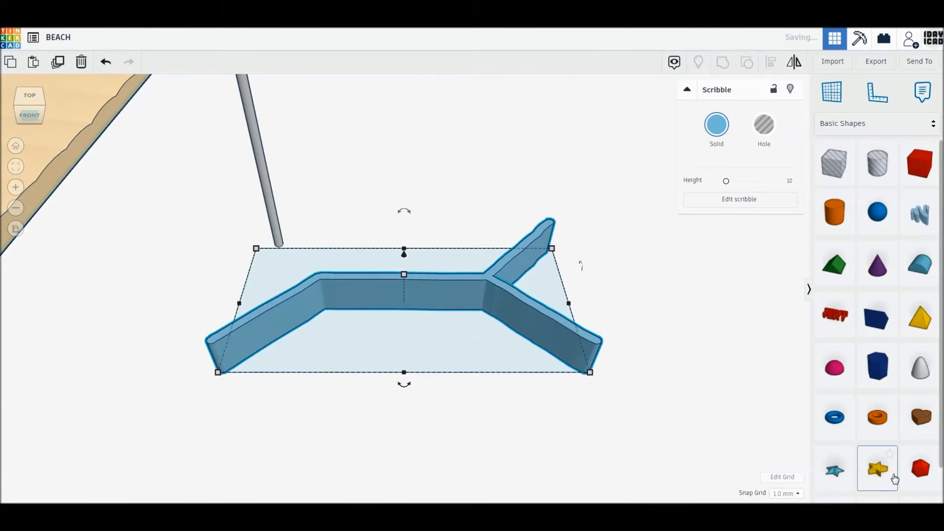
Rotate the lounge chair 90° to stand upright on its legs and set its width to 30 mm.
mouse_move(585, 280)
left_click_drag(584, 275, 585, 325)
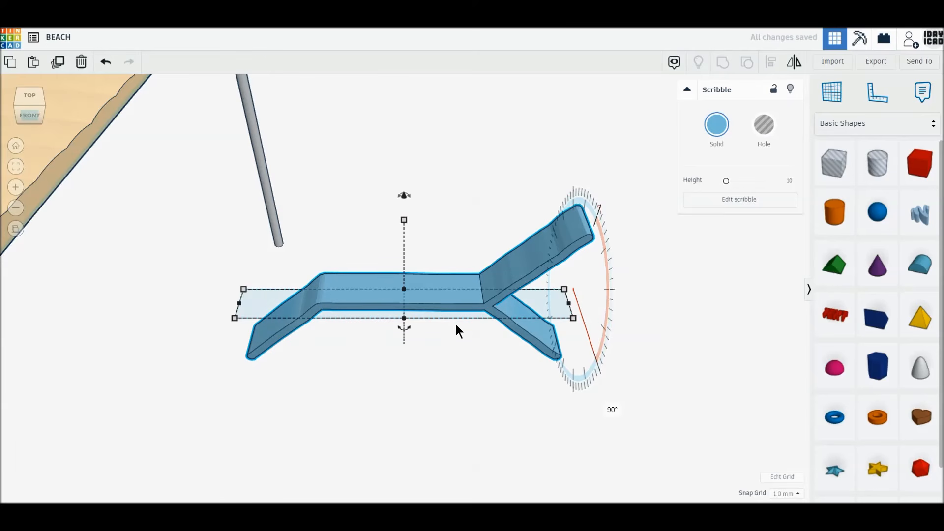
type("30")
key("Return")
Tilt the whole umbrella, canopy and pole together, 10° away from the sea.
scroll(516, 389, "down", 1)
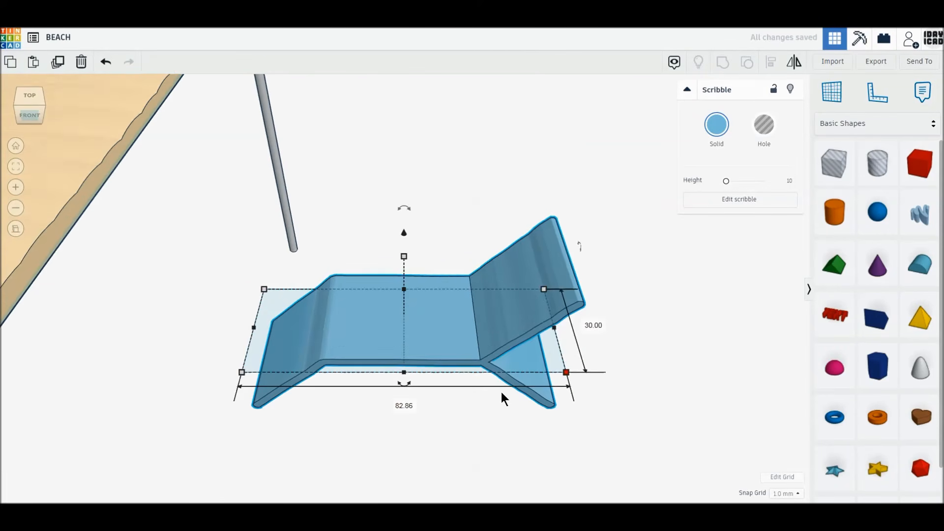
scroll(501, 392, "down", 3)
right_click_drag(500, 391, 544, 374)
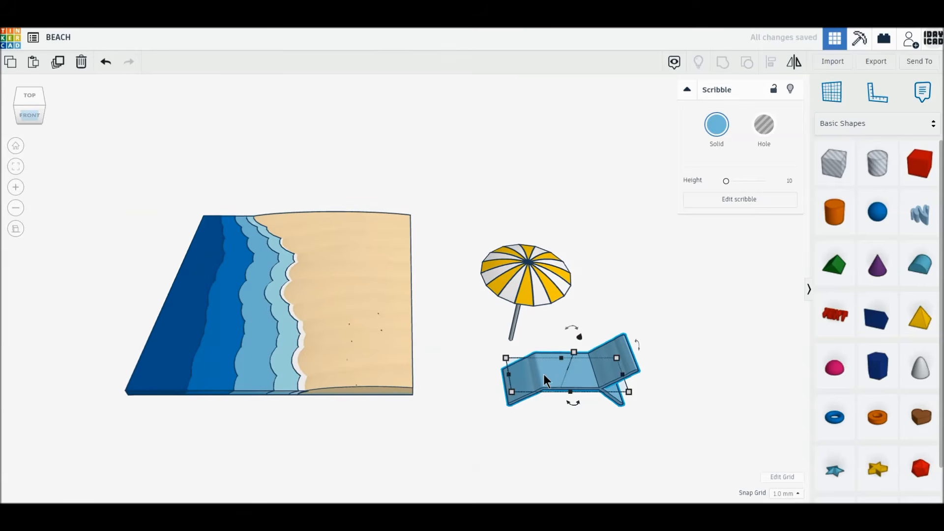
left_click_drag(548, 307, 522, 265)
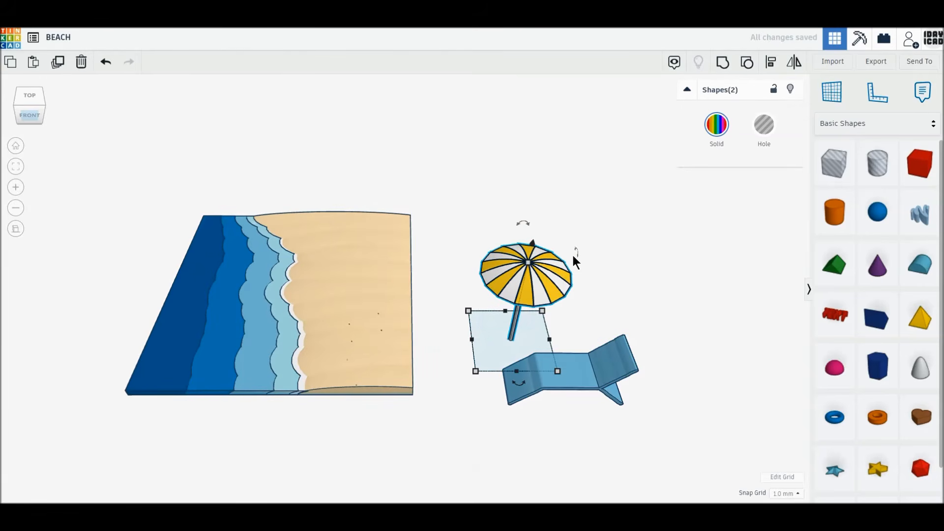
left_click_drag(523, 222, 548, 196)
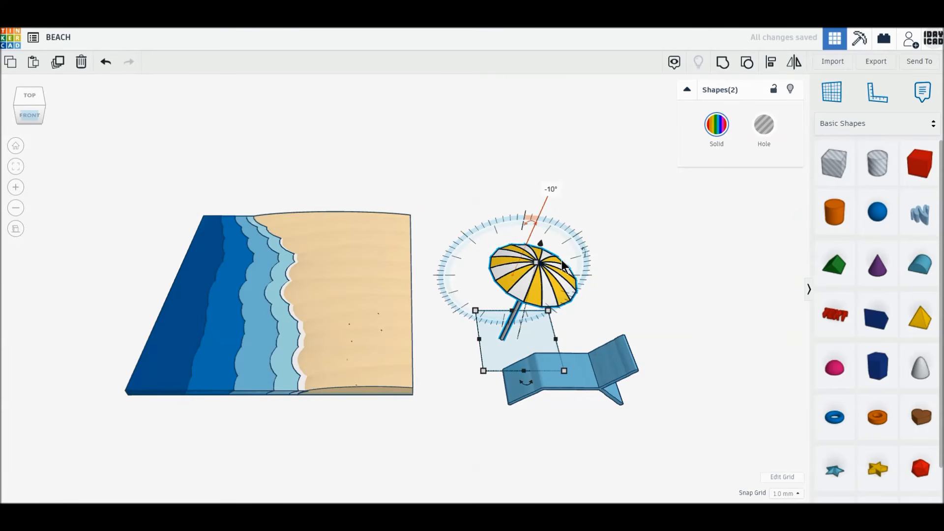
Move the umbrella onto the sand near the back inland corner and adjust its height so the pole stands in the sand.
left_click_drag(542, 243, 413, 182)
left_click_drag(393, 144, 393, 151)
left_click(516, 202)
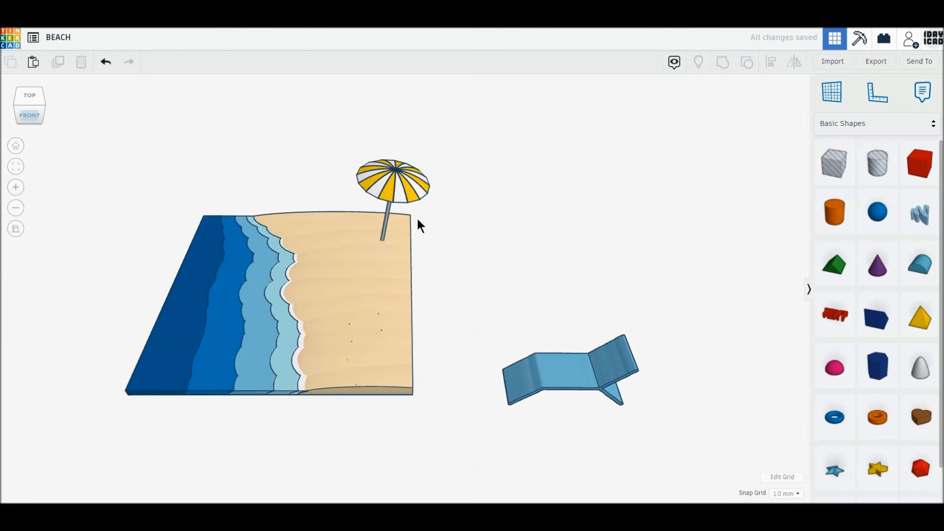
left_click(389, 175)
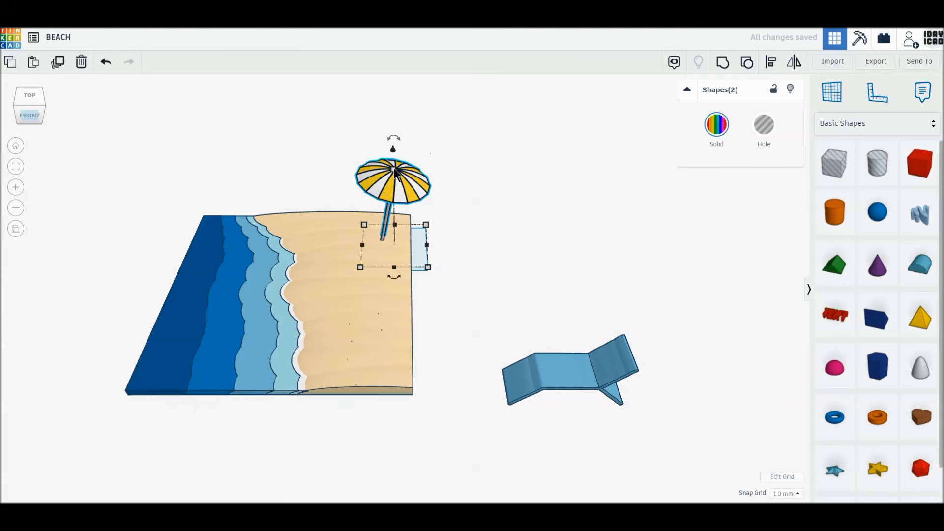
left_click_drag(392, 138, 392, 110)
left_click(572, 187)
Move the lounge chair onto the sand in front of the umbrella and raise it to 11 mm above the workplane.
left_click_drag(593, 365, 403, 270)
left_click_drag(378, 234, 377, 213)
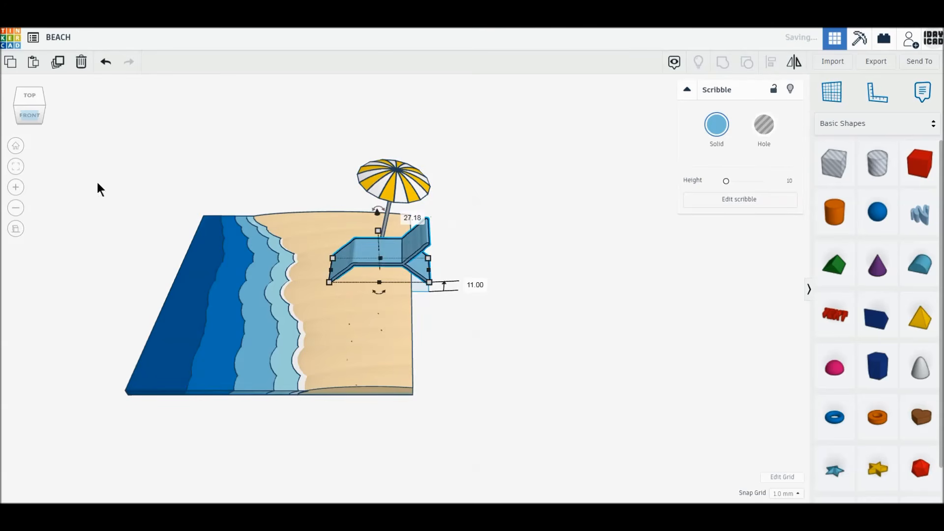
Try rotating the lounge chair 22.5° about its vertical axis and undo the rotation.
scroll(271, 272, "up", 4)
middle_click_drag(391, 280, 482, 352)
scroll(483, 353, "up", 3)
left_click_drag(486, 388, 512, 392)
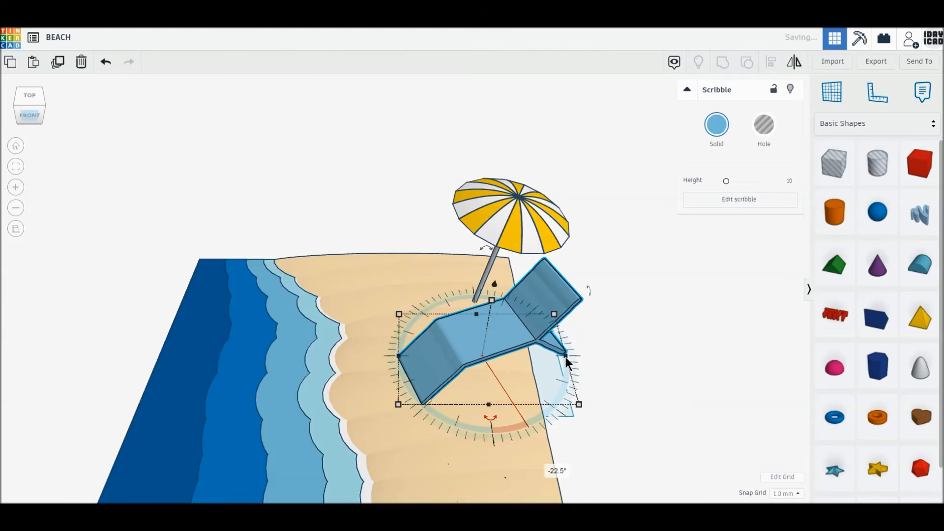
left_click(106, 61)
Set the lounge chair's length to 50 mm and its height to 30 mm.
left_click_drag(561, 358, 514, 357)
left_click(466, 424)
type("50")
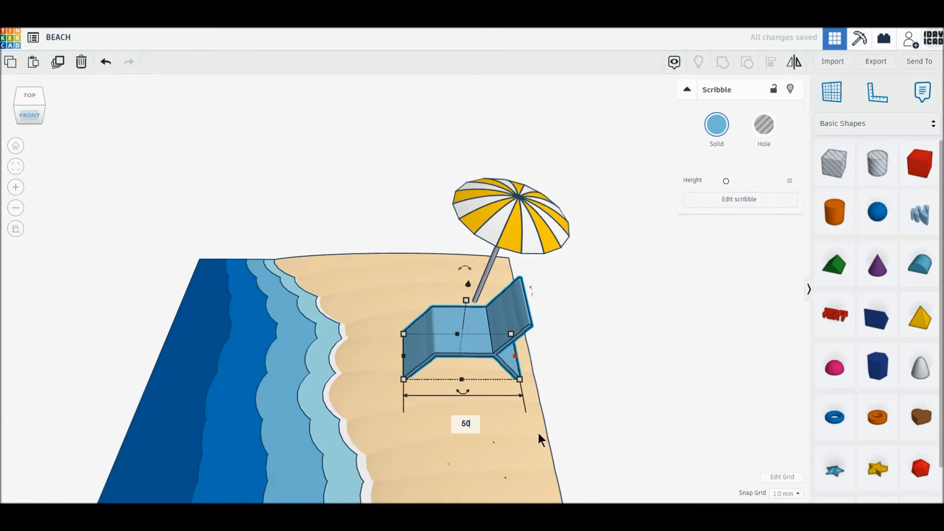
key("Return")
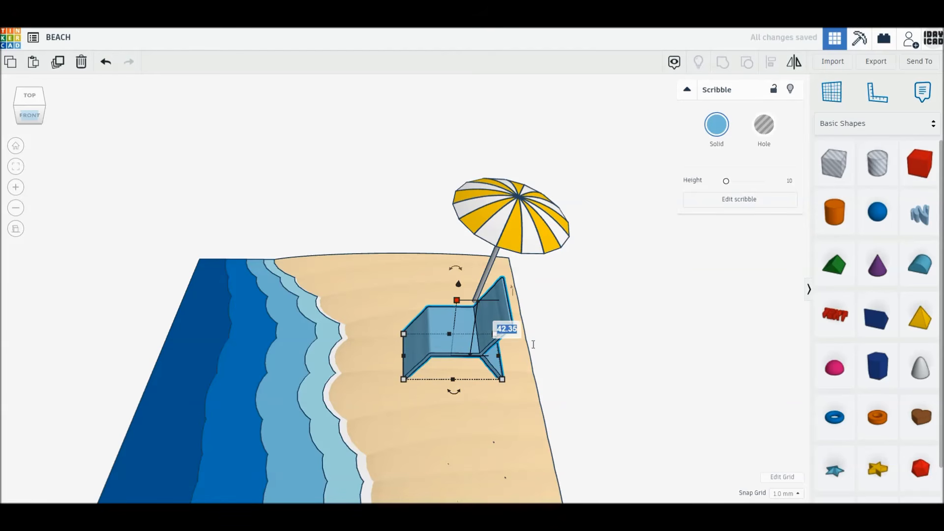
type("30")
key("Return")
mouse_move(454, 391)
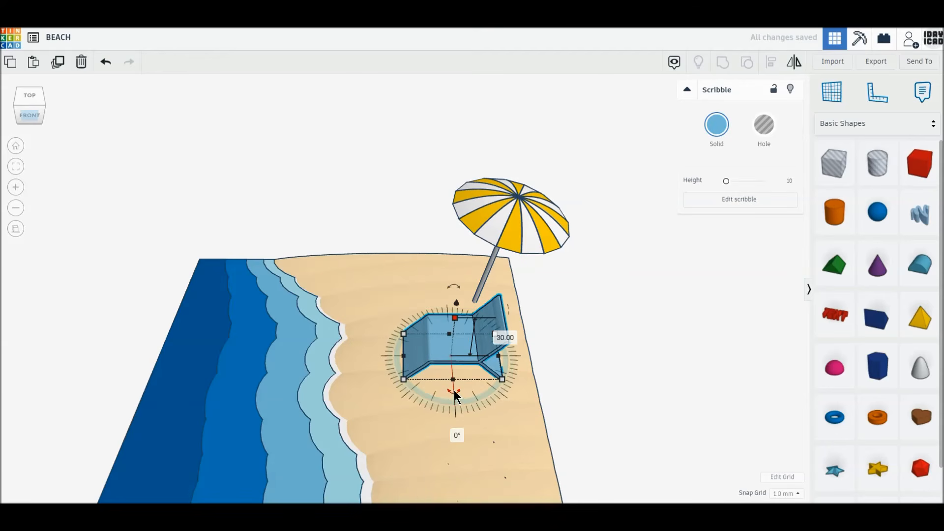
Set the lounge chair's length to 60 mm and shift it about 9 mm inland and 11 mm back toward the umbrella pole.
left_click_drag(398, 358, 395, 357)
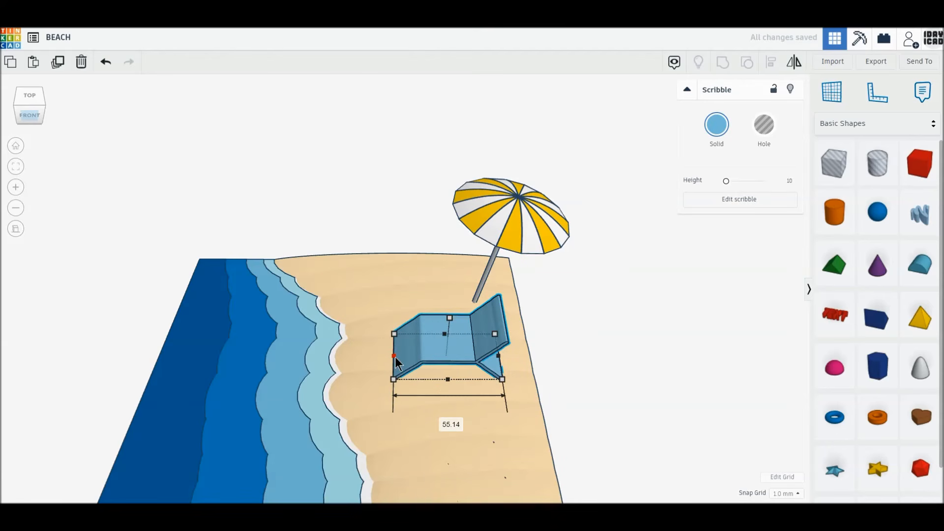
left_click(470, 430)
type("60")
key("Return")
left_click_drag(459, 352, 474, 332)
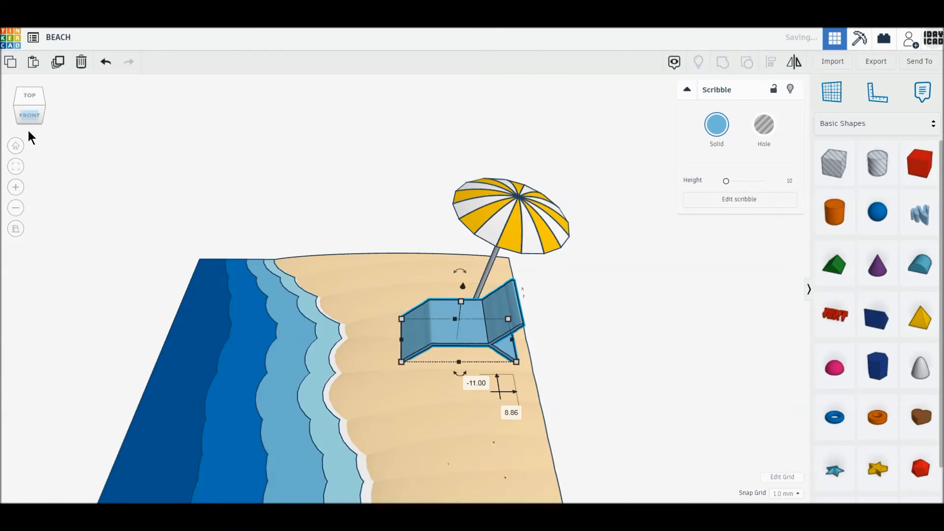
Lower the lounge chair 3 mm so its legs rest in the sand at 8 mm above the workplane.
left_click(29, 115)
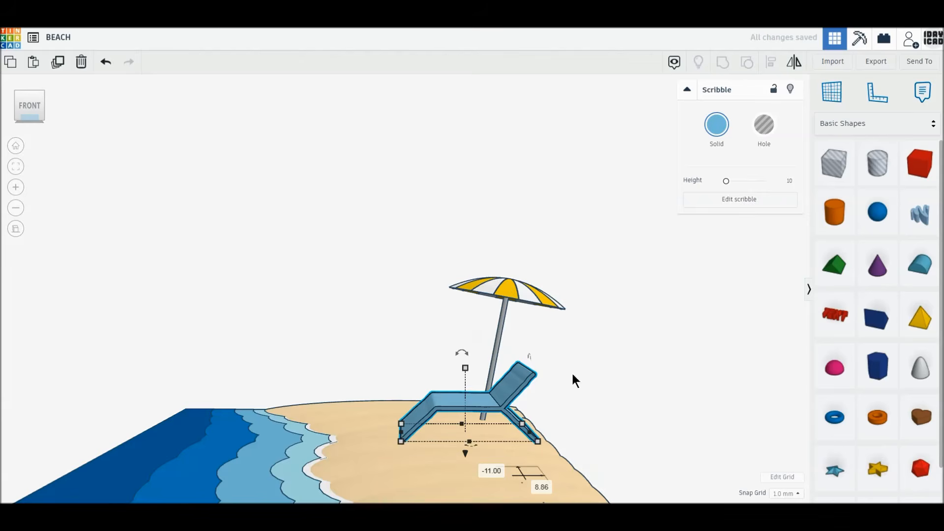
left_click(15, 230)
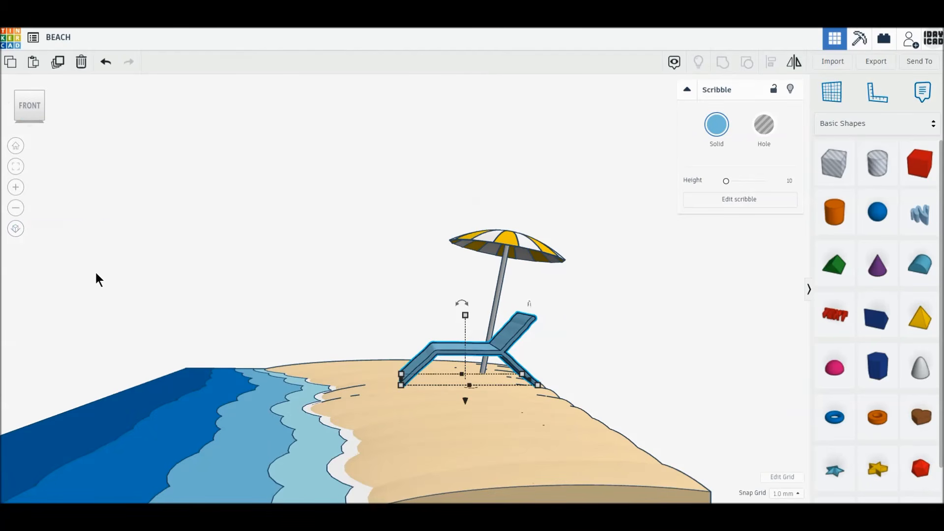
left_click(16, 230)
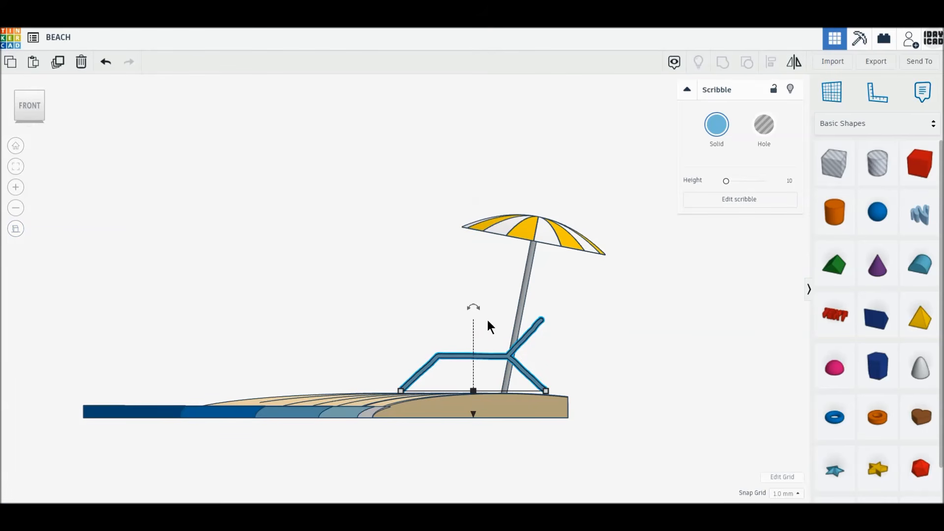
left_click_drag(473, 413, 473, 421)
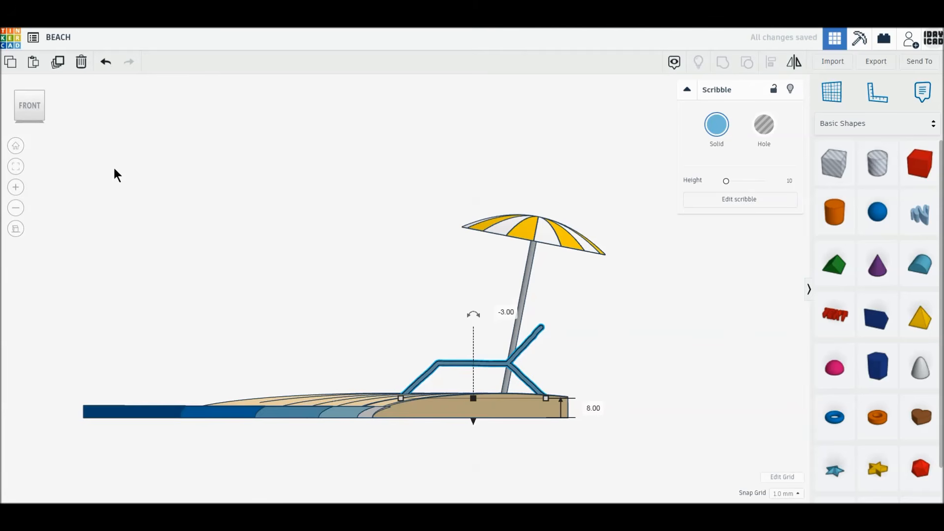
Rotate the lounge chair -22.5° about its vertical axis and shift it about 3.5 mm inland and 5.7 mm forward.
left_click(29, 89)
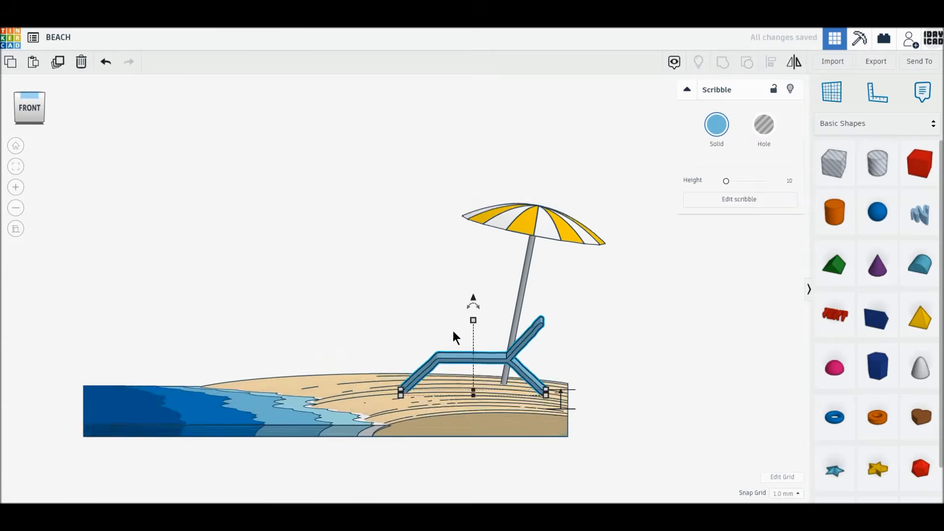
left_click_drag(475, 352, 491, 351)
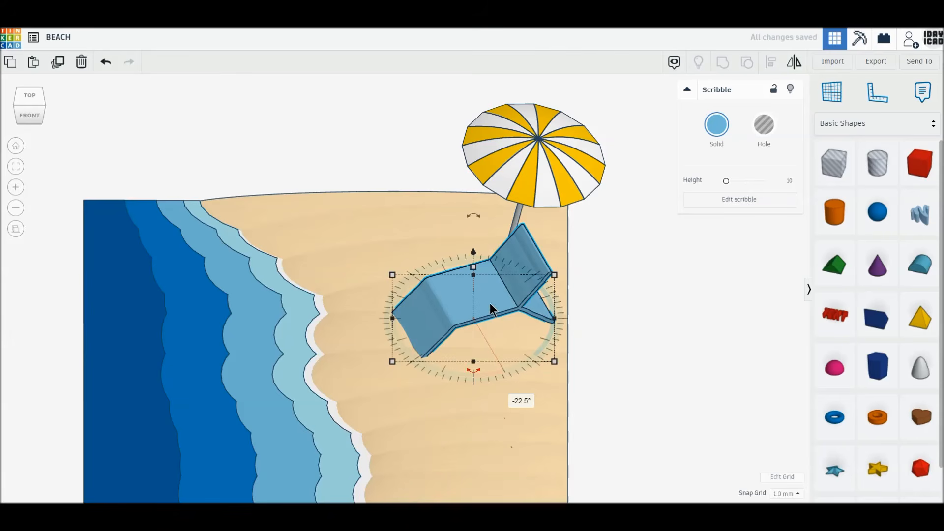
left_click_drag(490, 303, 497, 312)
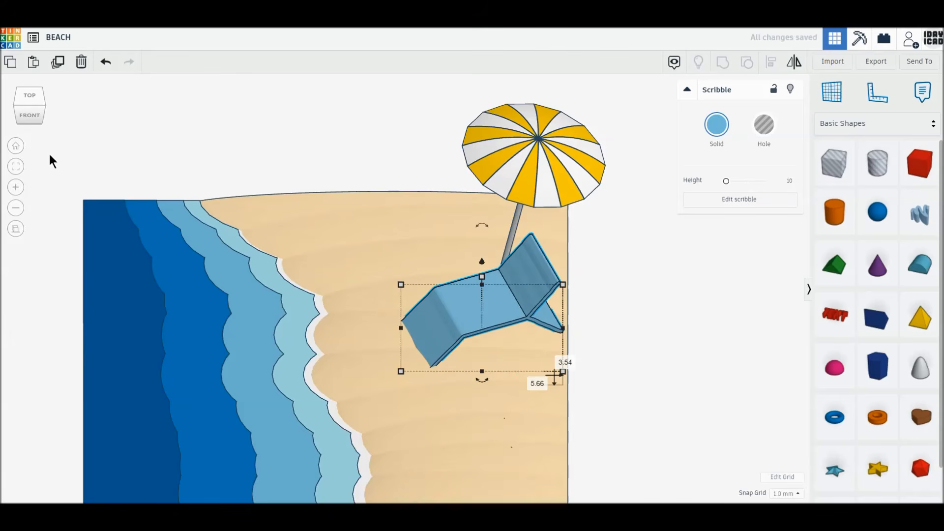
Move the umbrella and lounge chair together about 4 mm toward the sea and 12 mm forward on the sand.
left_click(31, 112)
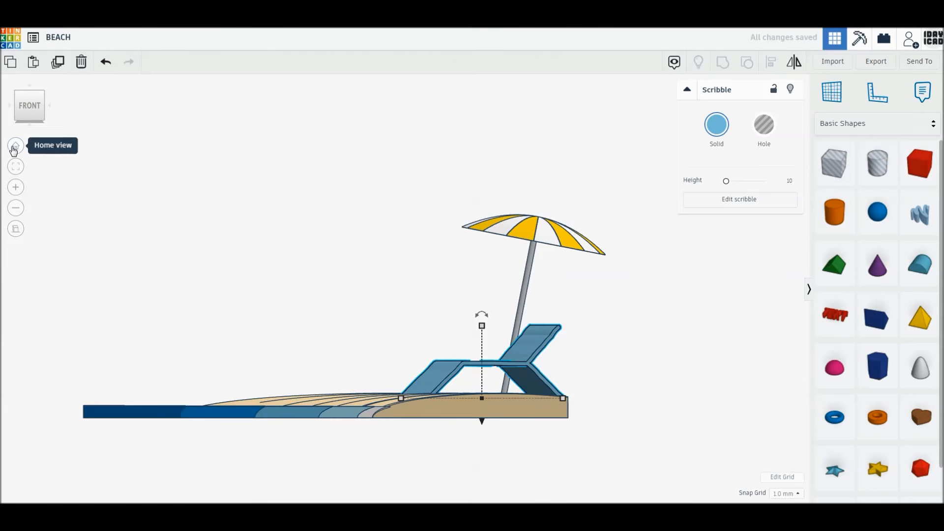
left_click(15, 230)
left_click(17, 151)
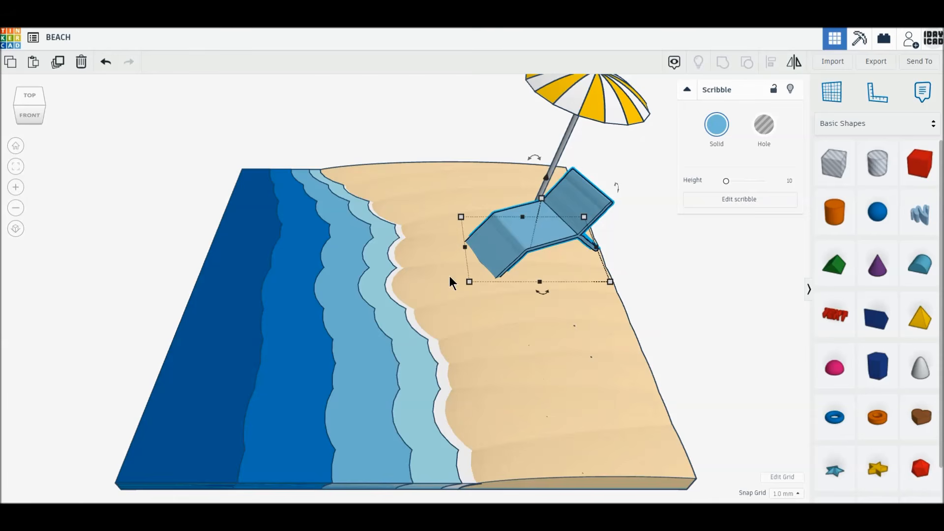
scroll(520, 235, "down", 3)
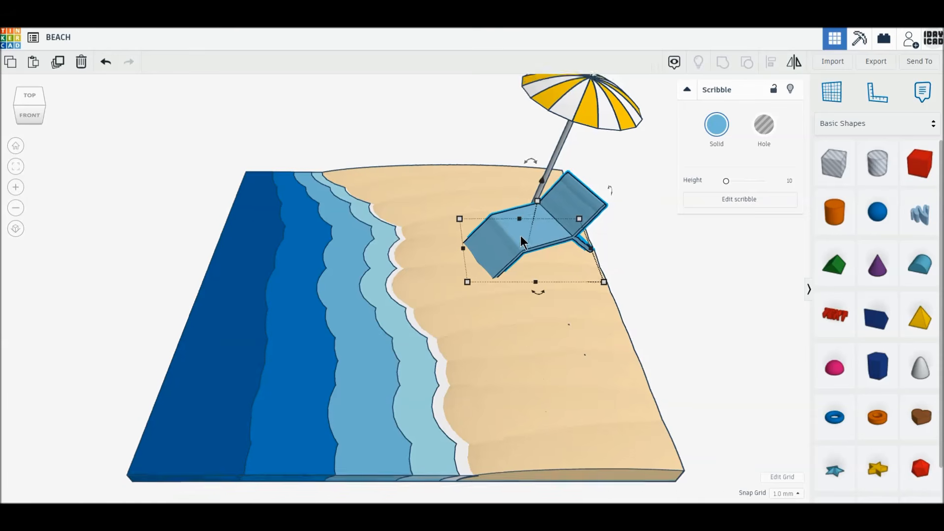
left_click(541, 139, "shift")
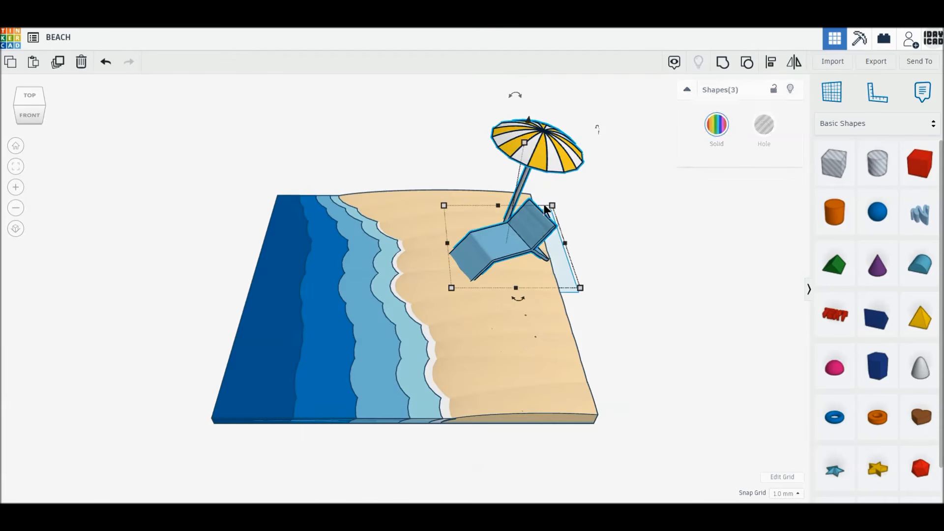
left_click_drag(532, 224, 527, 235)
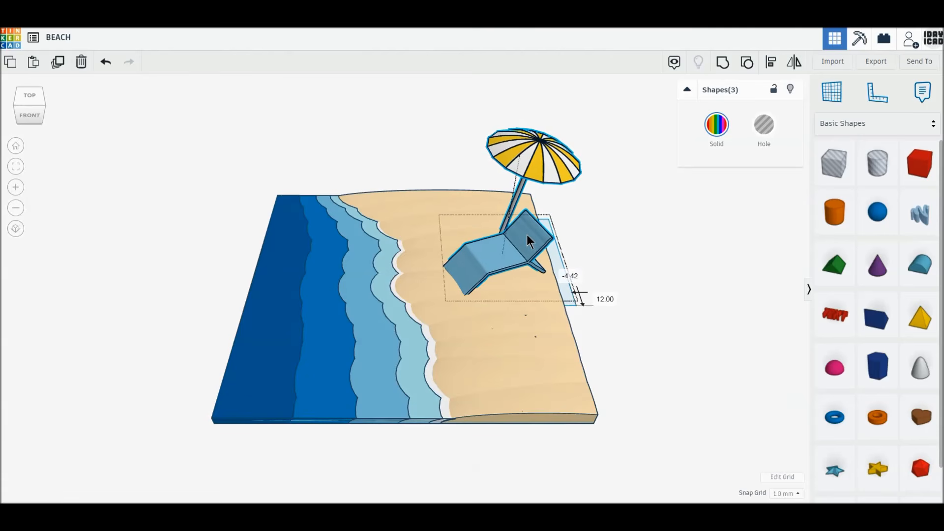
left_click(595, 209)
Select the umbrella's canopy and pole and tilt them back toward the sea so the umbrella stands more upright.
left_click(562, 164)
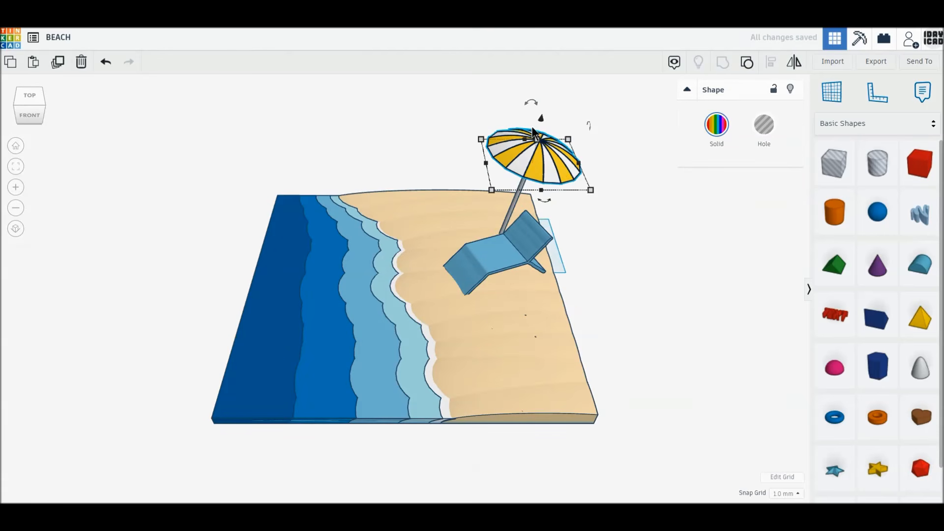
left_click(603, 174)
left_click(516, 130)
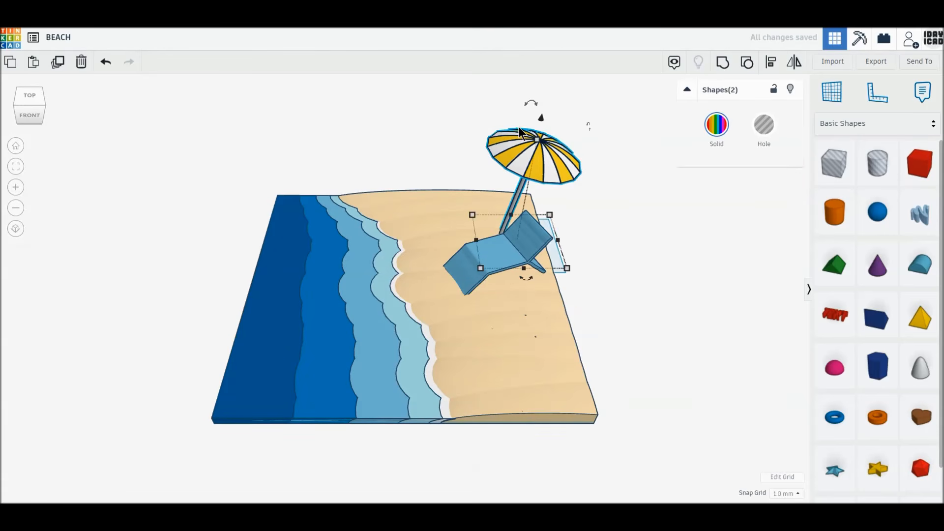
left_click_drag(526, 104, 514, 82)
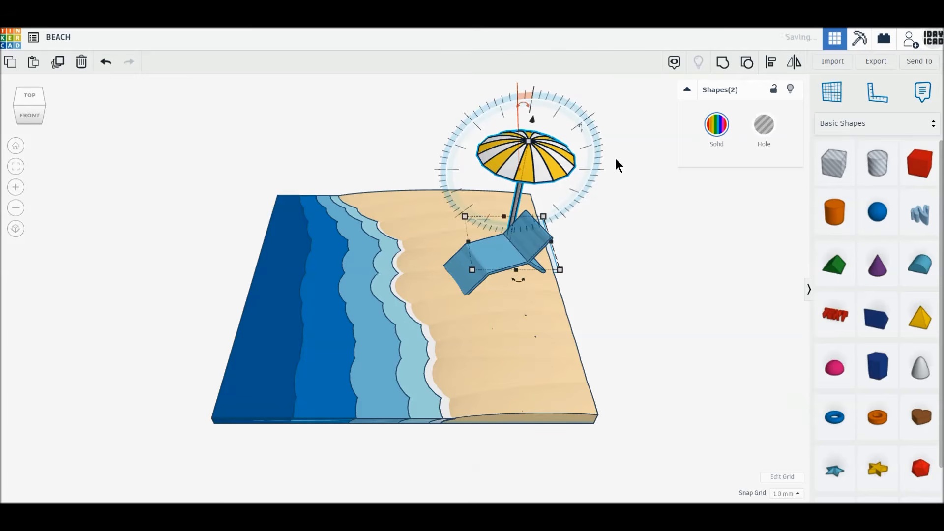
scroll(601, 185, "down", 3)
left_click(556, 195)
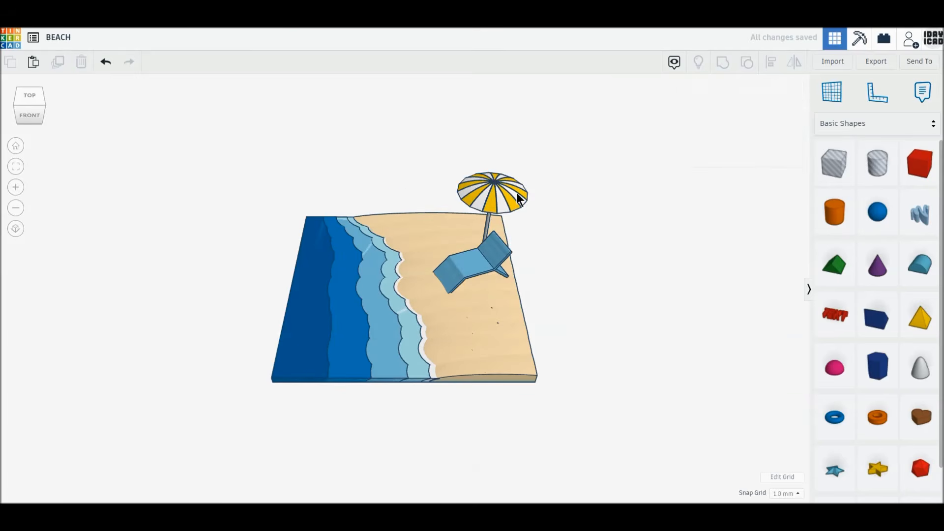
Enlarge the umbrella canopy to 80 mm in both width and depth.
left_click(517, 192)
left_click(533, 213)
left_click(588, 193)
type("80")
key("Return")
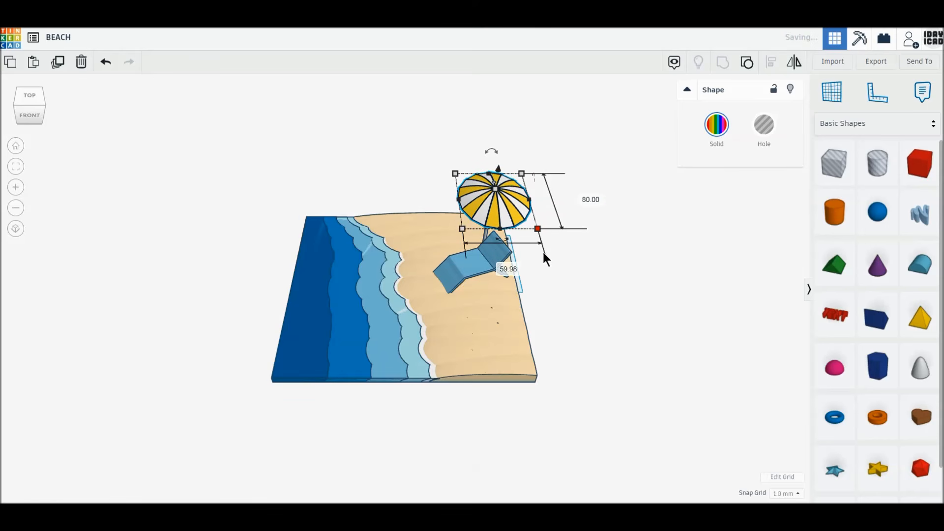
type("80")
key("Return")
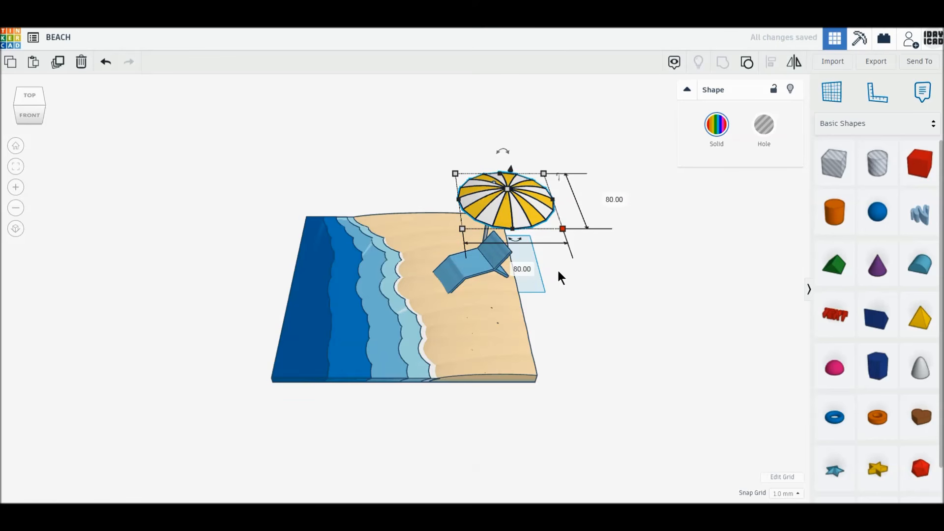
Align the enlarged canopy and the pole on their centres along both the width and the depth.
left_click(30, 115)
left_click_drag(416, 165, 544, 225)
left_click(771, 63)
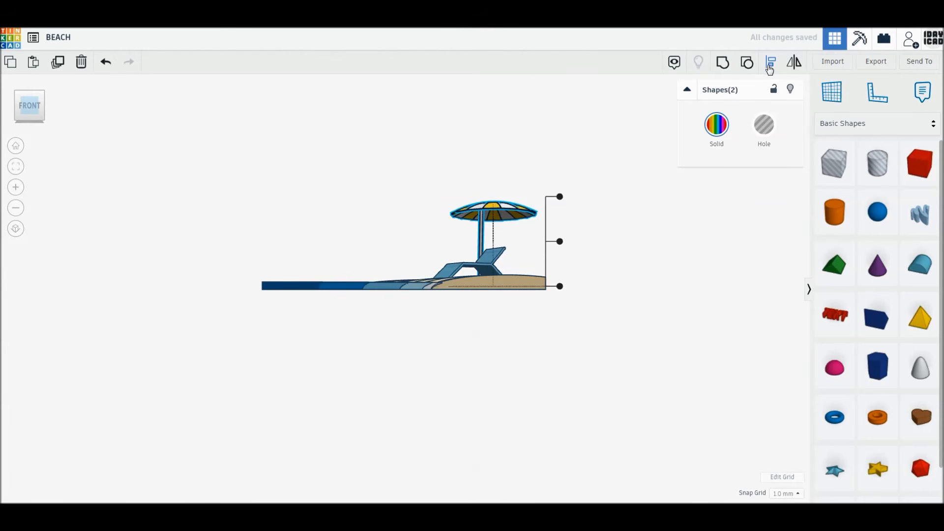
left_click(27, 98)
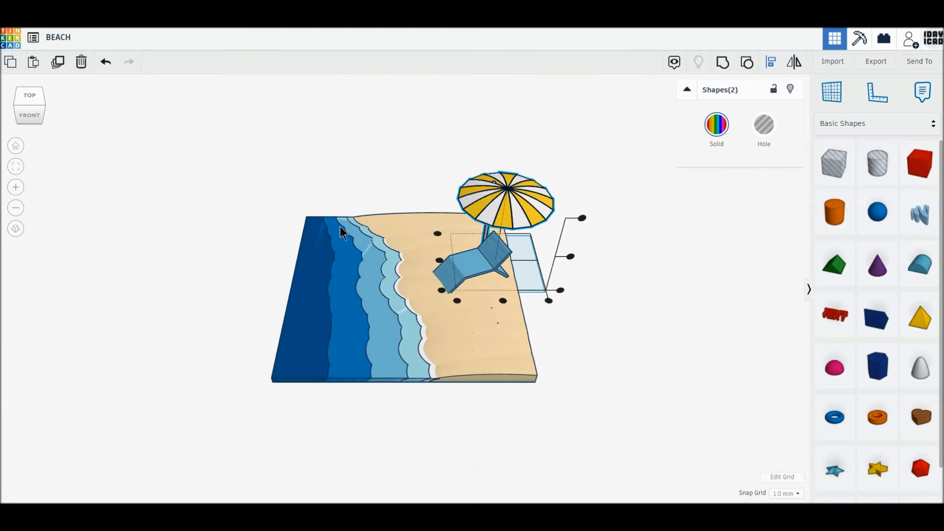
scroll(435, 286, "up", 3)
left_click(539, 302)
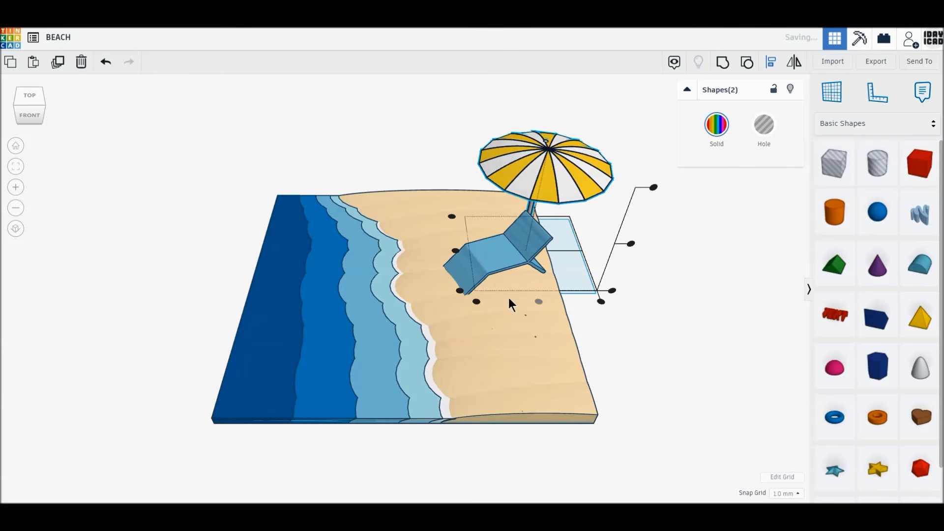
left_click(455, 250)
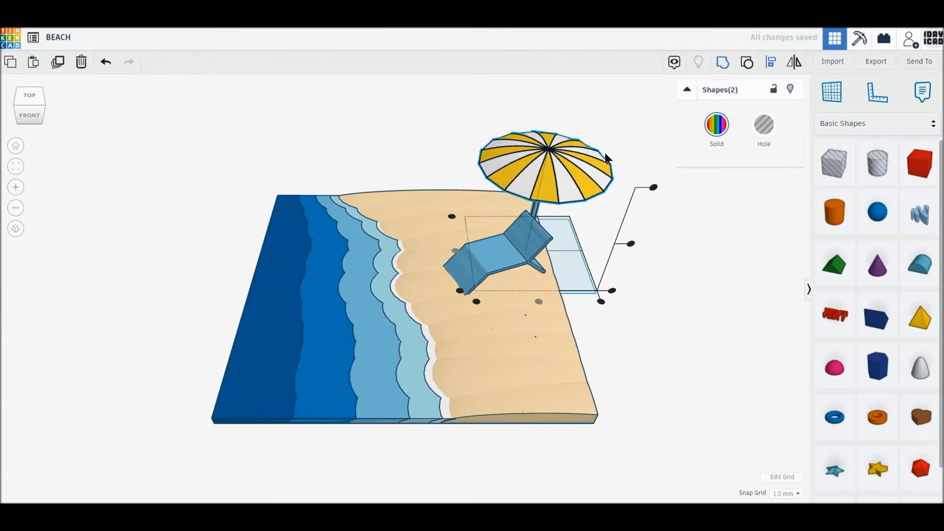
Group the umbrella's canopy and pole and move the umbrella about 20.5 mm toward the sea and 14 mm back, behind the lounge chair.
left_click(593, 176)
left_click_drag(597, 178, 557, 163)
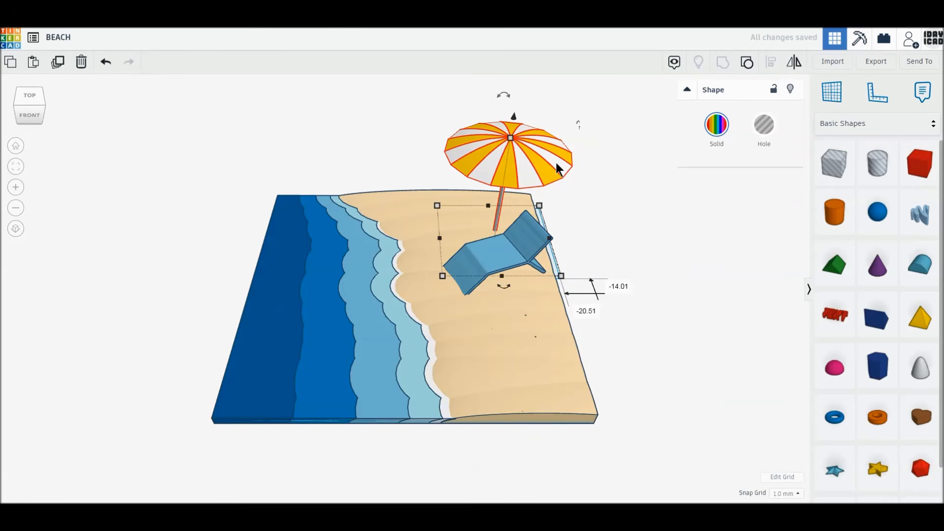
left_click(606, 199)
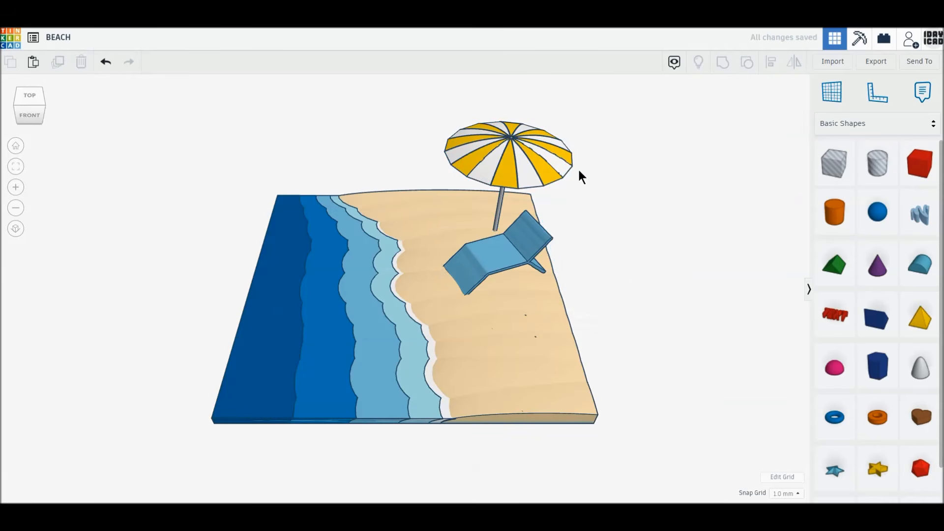
Tilt the umbrella sideways away from the sea and nudge it so the pole stands just behind the lounge chair.
left_click_drag(594, 157, 523, 79)
left_click_drag(548, 169, 556, 173)
left_click(630, 222)
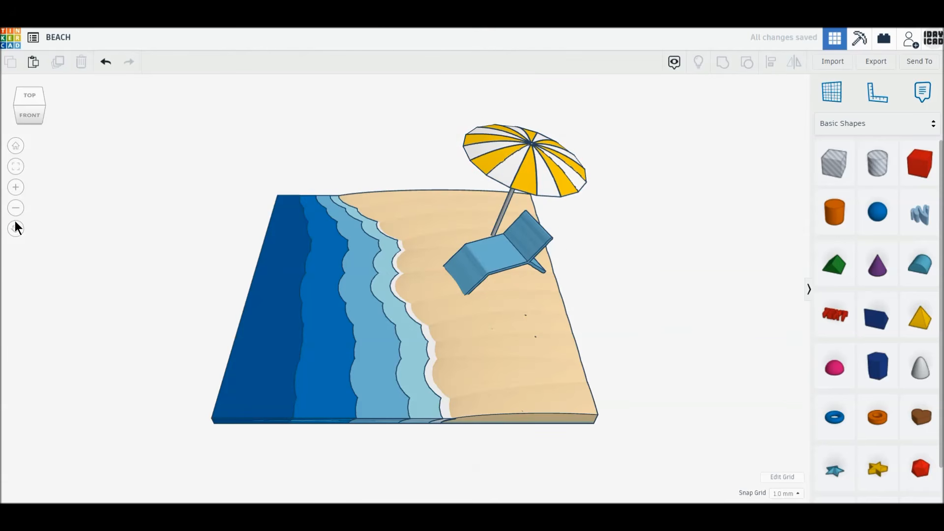
Examine the whole beach scene from above and from a lower front angle to judge the umbrella and chair placement.
left_click(15, 146)
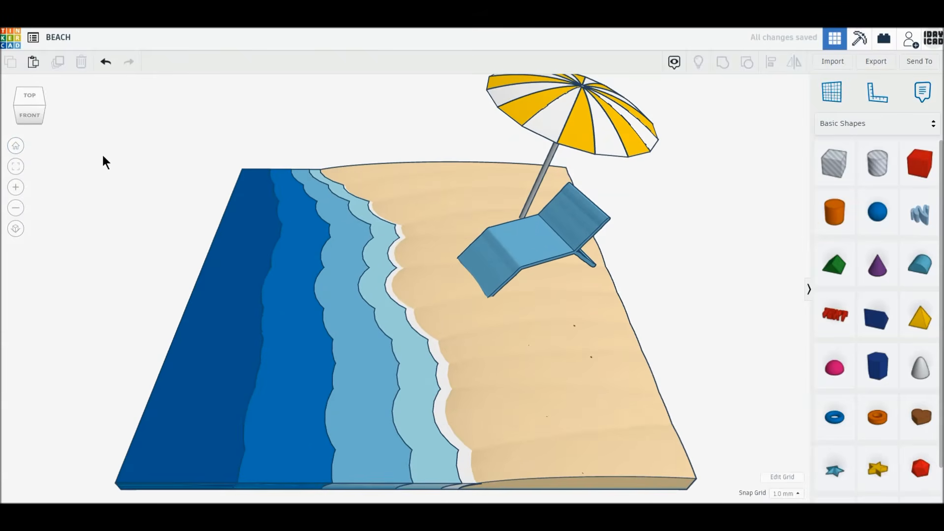
middle_click_drag(217, 196, 218, 215)
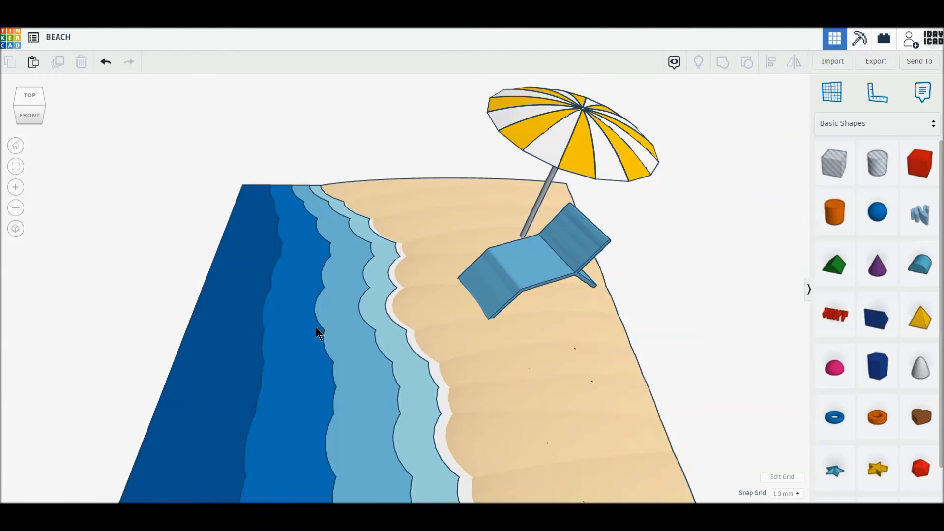
right_click_drag(320, 302, 320, 273)
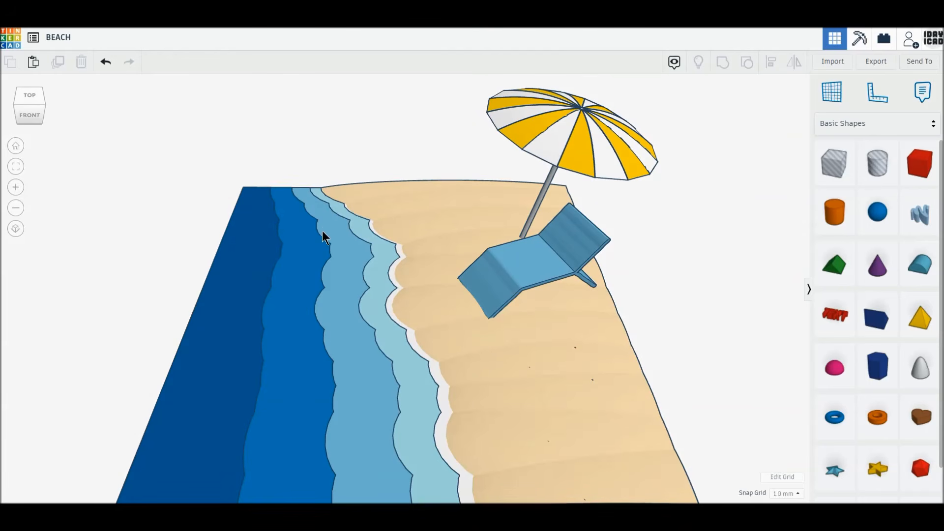
scroll(326, 237, "down", 5)
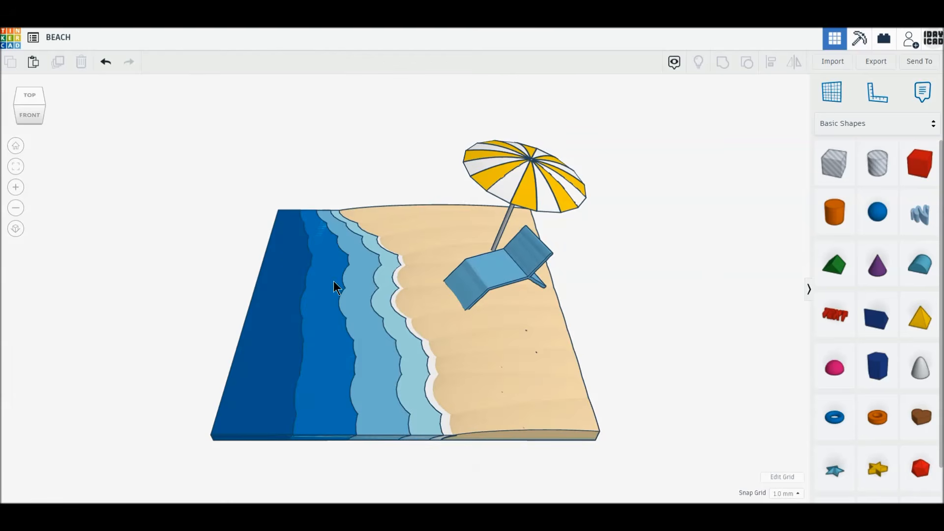
middle_click_drag(334, 282, 337, 259)
scroll(337, 258, "up", 3)
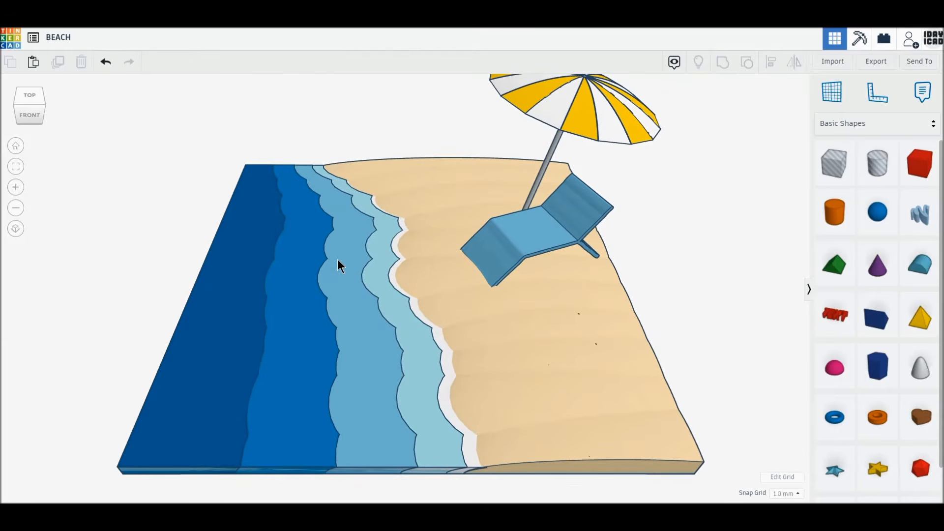
right_click_drag(352, 268, 353, 288)
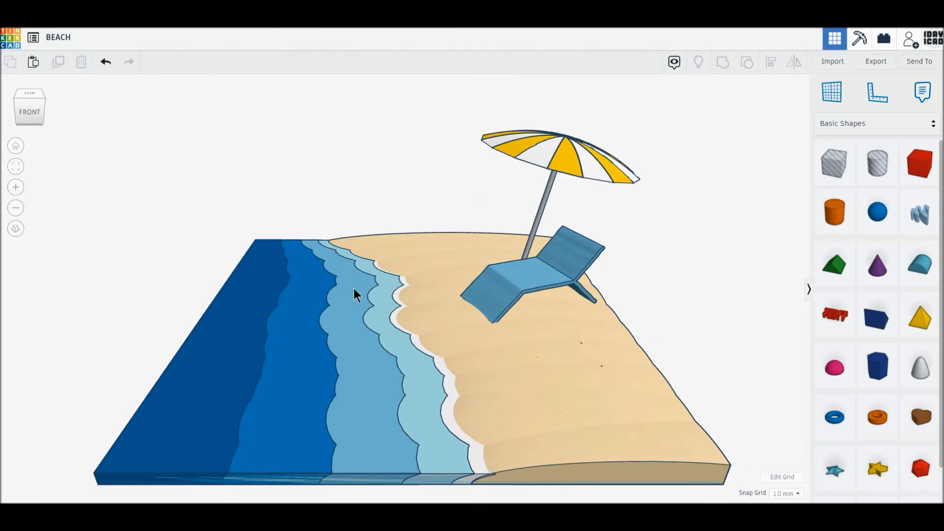
left_click(18, 147)
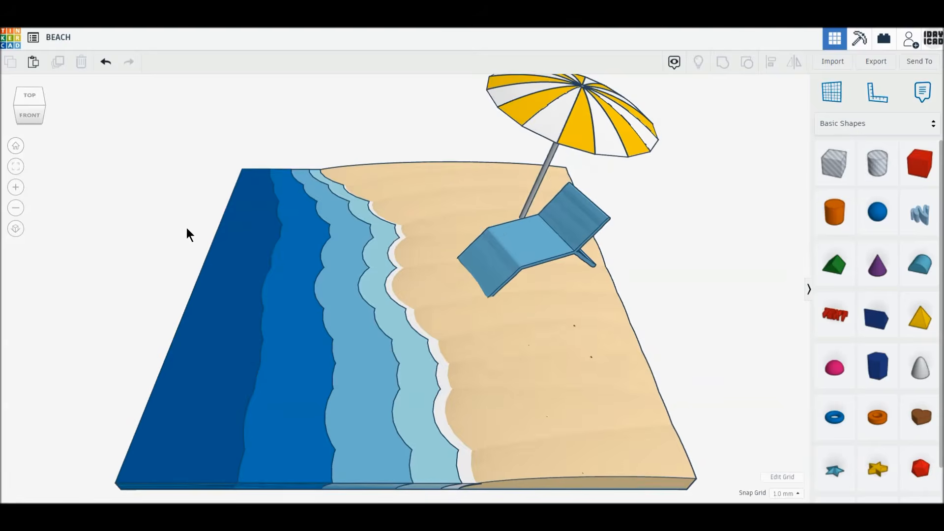
Move the lounge chair and umbrella together 22 mm forward on the sand and about 1.7 mm toward the sea.
left_click(581, 208)
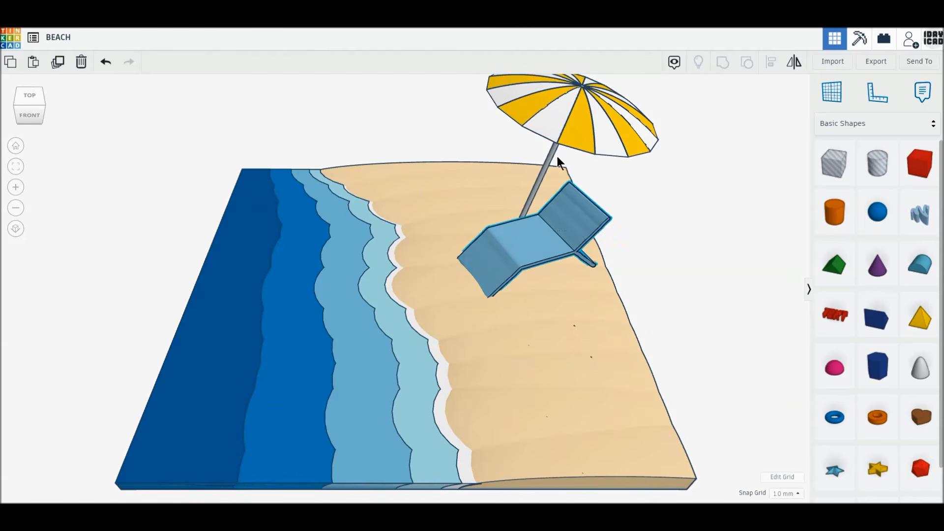
left_click(580, 138, "shift")
left_click_drag(579, 138, 589, 167)
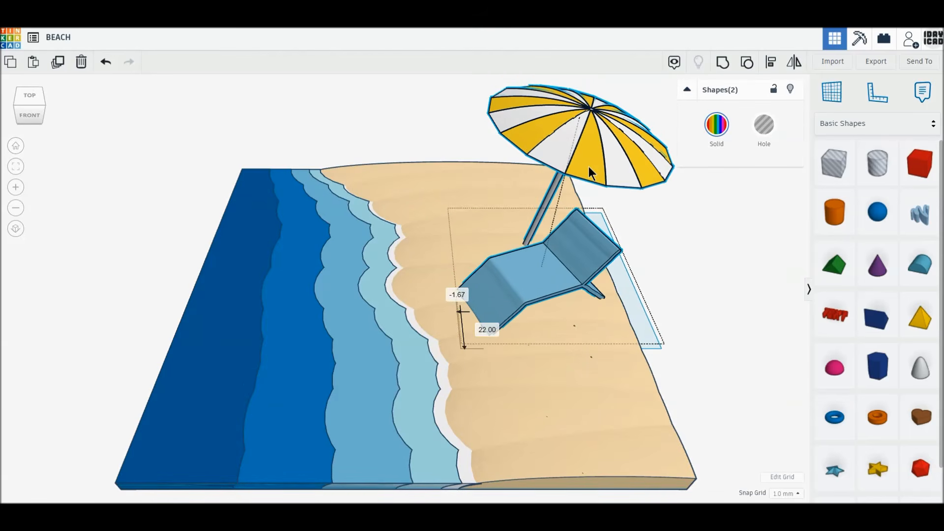
left_click(683, 221)
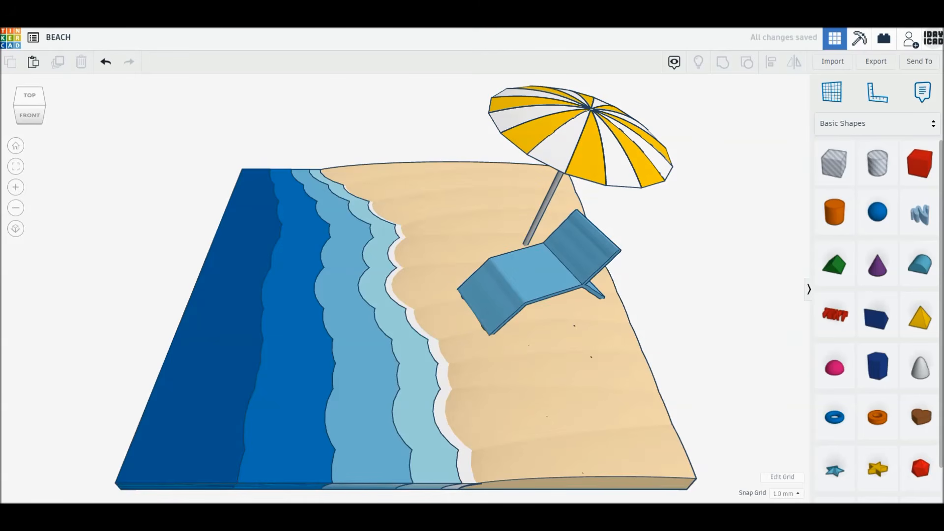
Recolour the lounge chair with the pale green preset.
left_click(509, 262)
left_click(713, 128)
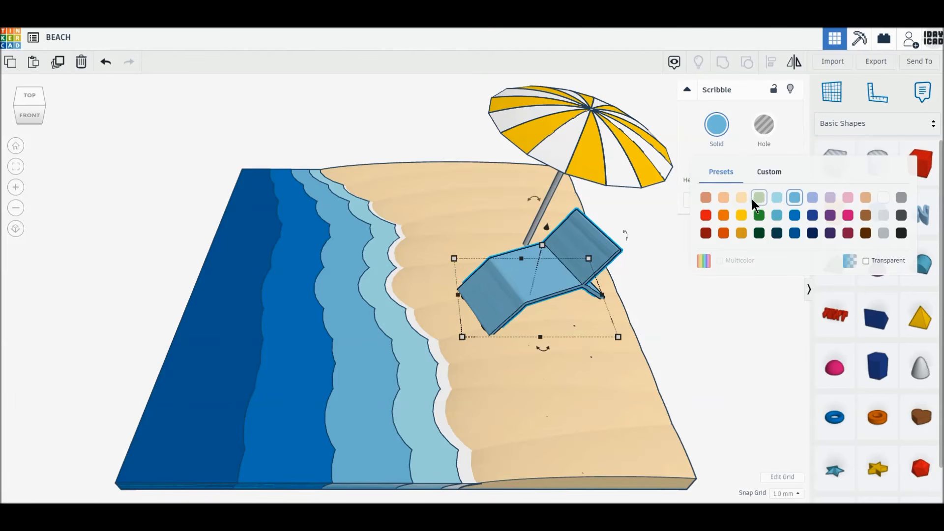
left_click(759, 199)
left_click(713, 327)
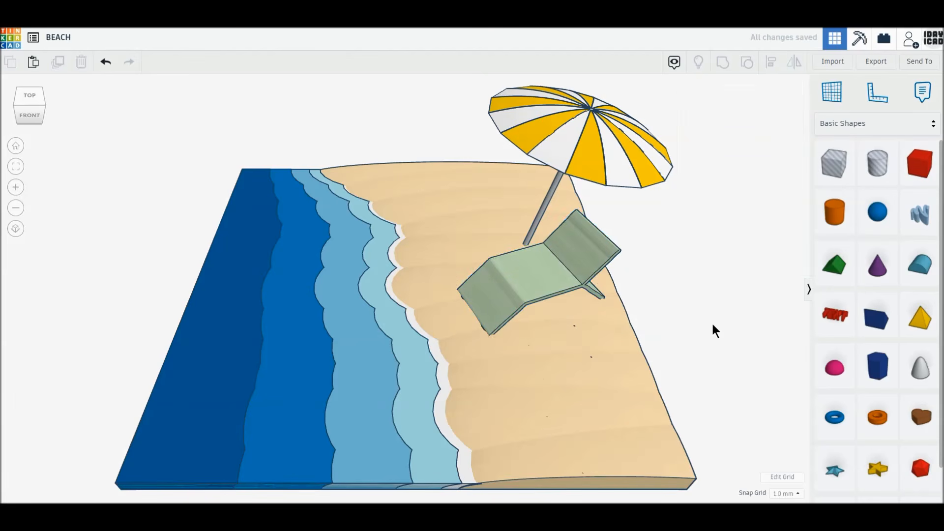